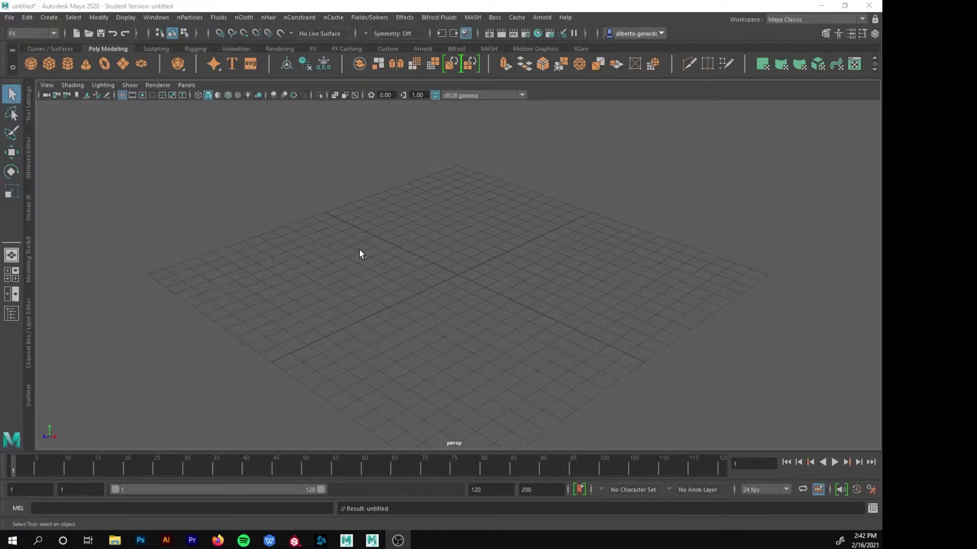
# Switch to the Modeling menu set, create a polygon plane and scale it up to cover the whole grid
pyautogui.click(358, 4)
pyautogui.press('F2')
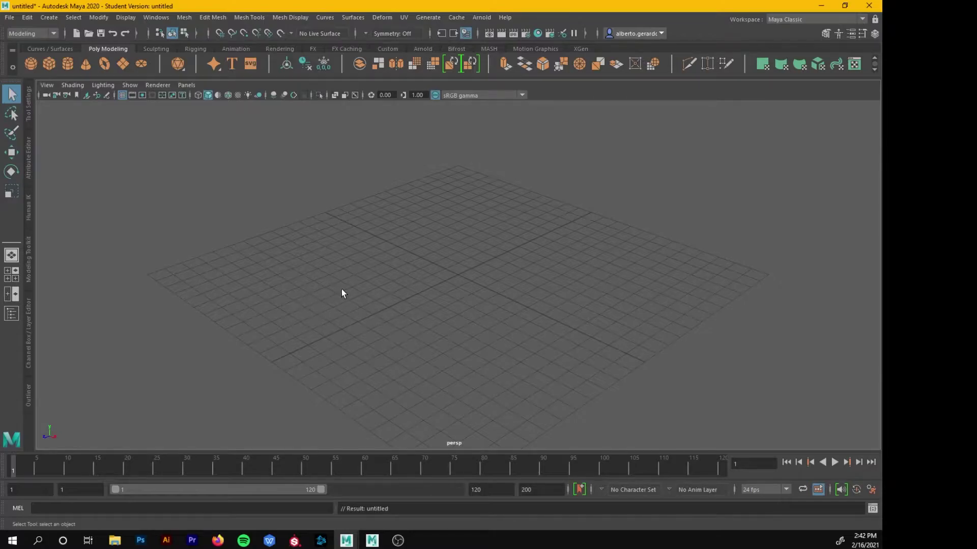
pyautogui.keyDown('alt'); pyautogui.moveTo(347, 289); pyautogui.dragTo(381, 287); pyautogui.keyUp('alt')
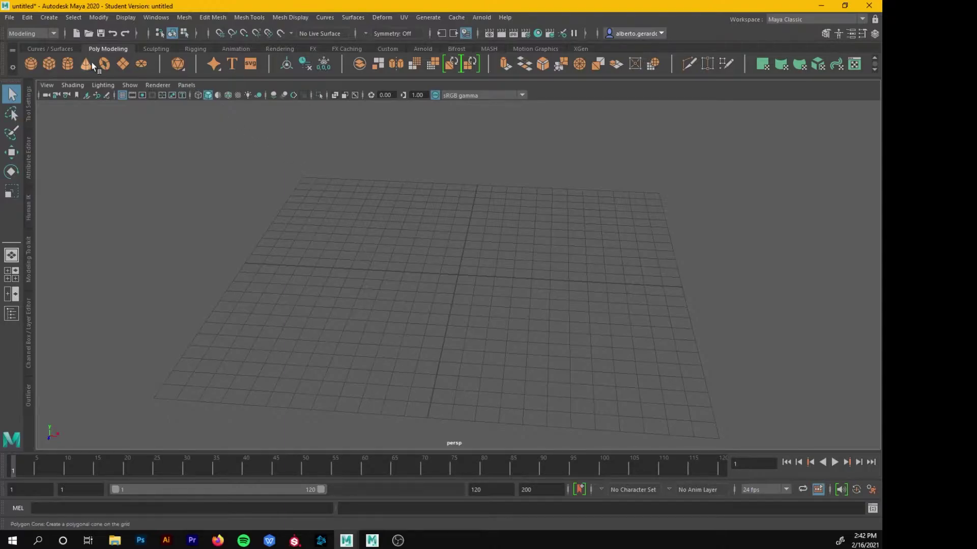
pyautogui.click(122, 63)
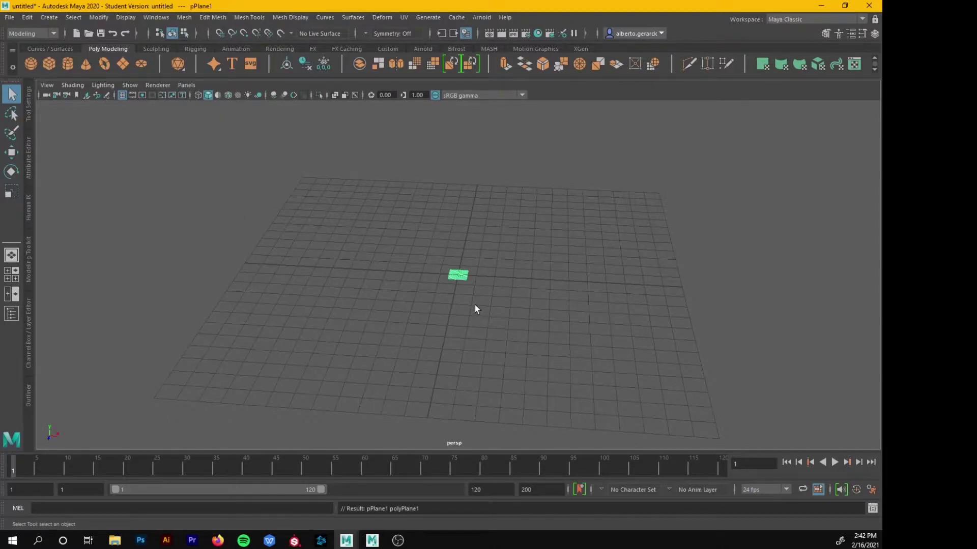
pyautogui.press('r')
pyautogui.moveTo(458, 275); pyautogui.dragTo(754, 244)
pyautogui.keyDown('alt'); pyautogui.moveTo(413, 251); pyautogui.dragTo(419, 243); pyautogui.keyUp('alt')
pyautogui.moveTo(527, 249)
pyautogui.keyDown('alt'); pyautogui.mouseDown()
pyautogui.moveTo(526, 260)
pyautogui.moveTo(580, 273)
pyautogui.moveTo(539, 250)
pyautogui.moveTo(543, 259)
pyautogui.mouseUp(); pyautogui.keyUp('alt')
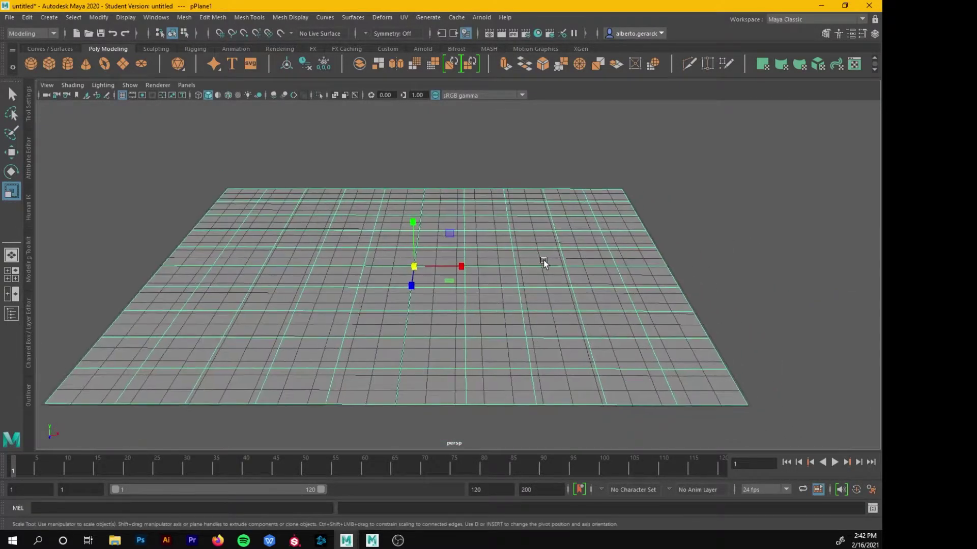
pyautogui.moveTo(528, 248); pyautogui.dragTo(503, 244, button='right')
pyautogui.scroll(-3, 674, 280)
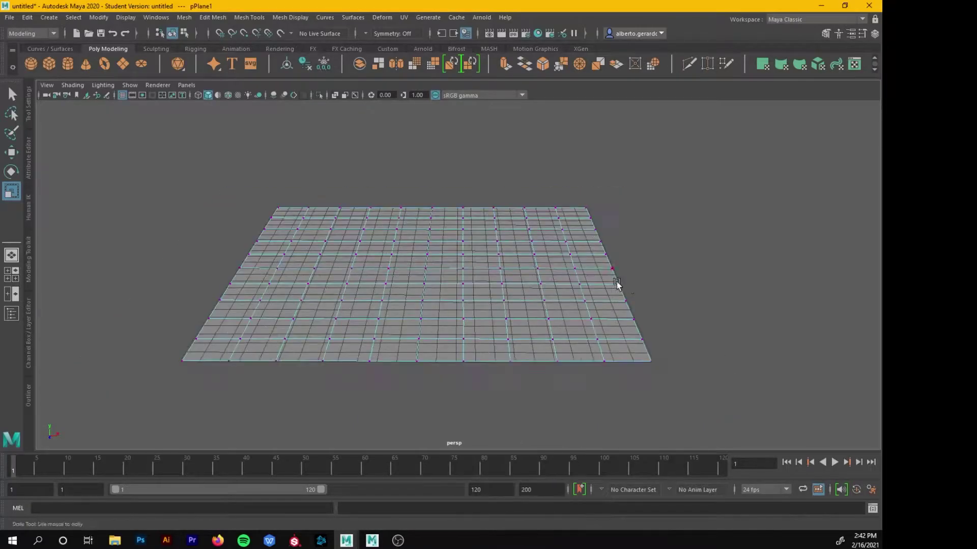
# Raise the three outermost vertex columns on the plane's +X side in stages to curve that side upward
pyautogui.moveTo(656, 156); pyautogui.dragTo(507, 409)
pyautogui.press('w')
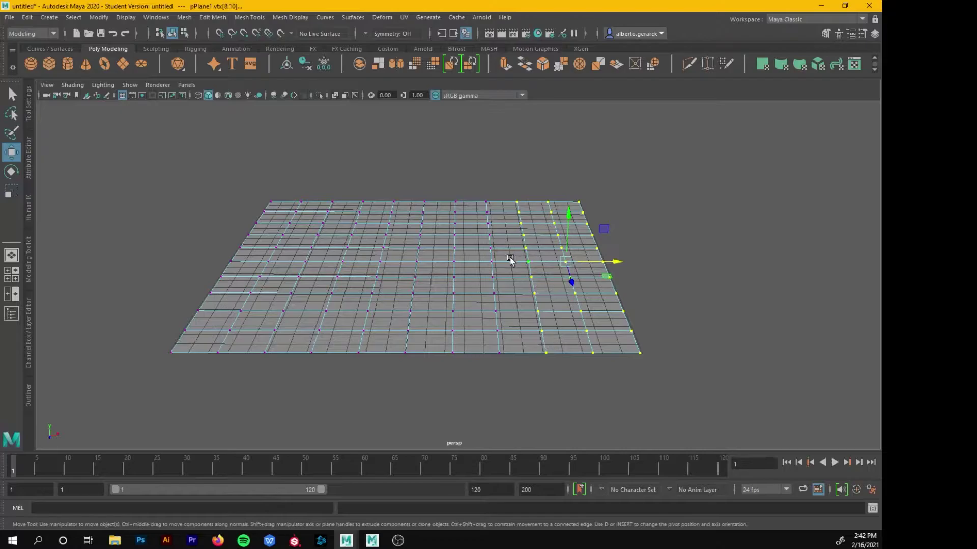
pyautogui.moveTo(568, 214); pyautogui.dragTo(571, 211)
pyautogui.moveTo(666, 138); pyautogui.dragTo(542, 437)
pyautogui.keyDown('alt'); pyautogui.moveTo(579, 381); pyautogui.dragTo(562, 401); pyautogui.keyUp('alt')
pyautogui.moveTo(675, 155); pyautogui.dragTo(547, 429)
pyautogui.moveTo(682, 132); pyautogui.dragTo(540, 431)
pyautogui.moveTo(589, 218); pyautogui.dragTo(590, 212)
pyautogui.keyDown('alt'); pyautogui.moveTo(732, 213); pyautogui.dragTo(708, 170); pyautogui.keyUp('alt')
pyautogui.moveTo(714, 136); pyautogui.dragTo(572, 445)
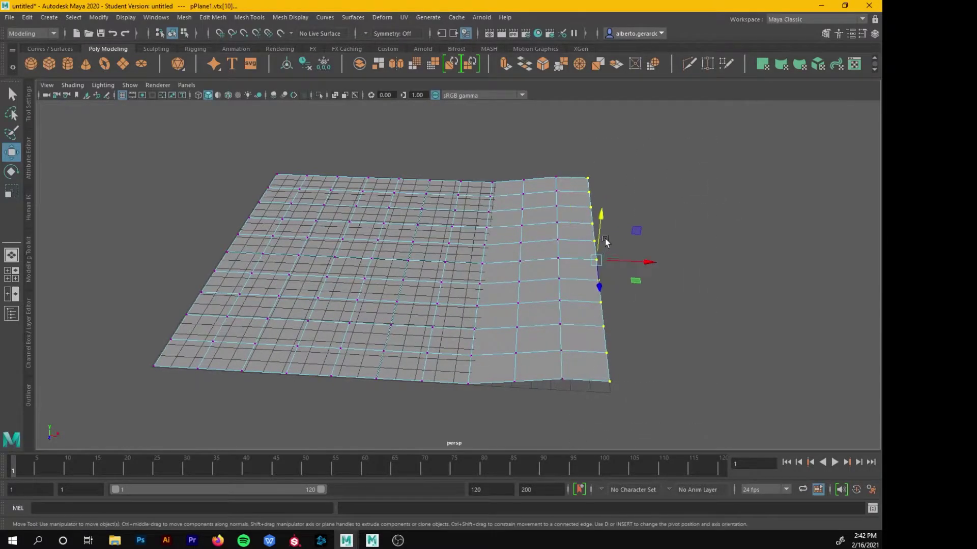
pyautogui.moveTo(602, 219); pyautogui.dragTo(599, 208)
# Adjust the height of the inner raised vertex columns on the +X side to smooth the upward curve
pyautogui.moveTo(541, 168); pyautogui.dragTo(503, 430)
pyautogui.keyDown('alt'); pyautogui.moveTo(504, 429); pyautogui.dragTo(519, 262); pyautogui.keyUp('alt')
pyautogui.moveTo(519, 204); pyautogui.dragTo(617, 243)
pyautogui.moveTo(571, 194); pyautogui.dragTo(549, 358)
pyautogui.moveTo(558, 214); pyautogui.dragTo(561, 210)
pyautogui.keyDown('alt'); pyautogui.moveTo(631, 247); pyautogui.dragTo(642, 263); pyautogui.keyUp('alt')
pyautogui.keyDown('alt'); pyautogui.moveTo(375, 257); pyautogui.dragTo(438, 233, button='middle'); pyautogui.keyUp('alt')
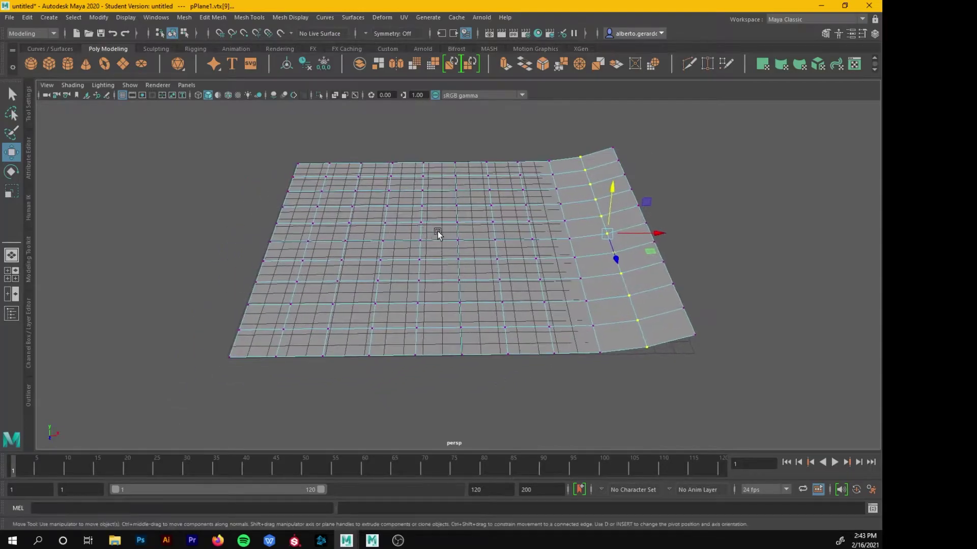
# Raise the vertex columns on the plane's -X side in stages to form a tall ramp with a flat crest
pyautogui.keyDown('alt'); pyautogui.moveTo(438, 233); pyautogui.dragTo(375, 235, button='right'); pyautogui.keyUp('alt')
pyautogui.moveTo(410, 152); pyautogui.dragTo(224, 415)
pyautogui.keyDown('alt'); pyautogui.moveTo(308, 269); pyautogui.dragTo(257, 368); pyautogui.keyUp('alt')
pyautogui.moveTo(320, 197); pyautogui.dragTo(257, 344)
pyautogui.moveTo(303, 182); pyautogui.dragTo(304, 168)
pyautogui.click(238, 180)
# Move the outermost vertices on the +X side inward to form a steep end lip, and return to object mode
pyautogui.moveTo(515, 300)
pyautogui.keyDown('alt'); pyautogui.mouseDown()
pyautogui.moveTo(531, 287)
pyautogui.moveTo(517, 277)
pyautogui.moveTo(449, 294)
pyautogui.moveTo(458, 289)
pyautogui.mouseUp(); pyautogui.keyUp('alt')
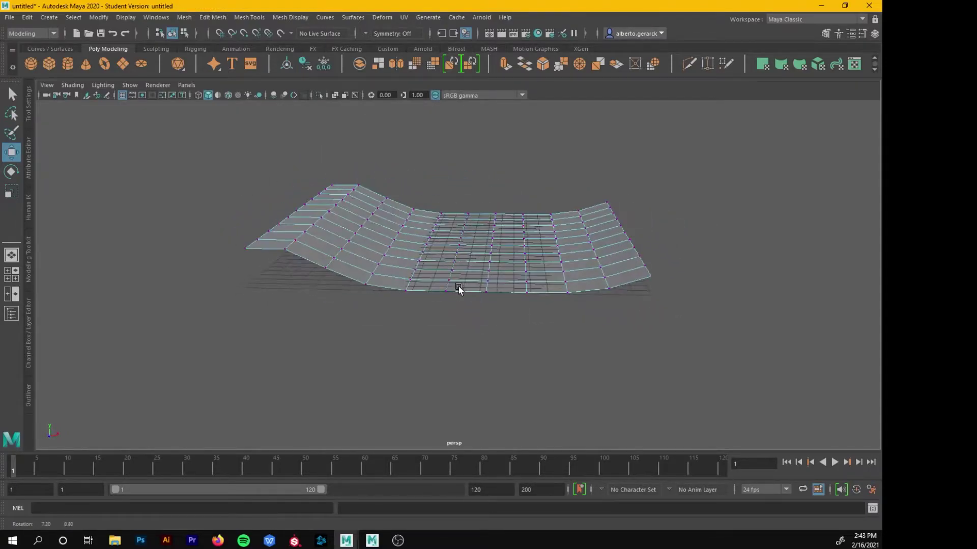
pyautogui.moveTo(573, 271)
pyautogui.keyDown('alt'); pyautogui.mouseDown()
pyautogui.moveTo(633, 268)
pyautogui.moveTo(621, 146)
pyautogui.moveTo(557, 388)
pyautogui.mouseUp(); pyautogui.keyUp('alt')
pyautogui.moveTo(613, 228); pyautogui.dragTo(538, 224)
pyautogui.click(534, 174)
pyautogui.moveTo(534, 176); pyautogui.dragTo(508, 233)
pyautogui.moveTo(529, 218); pyautogui.dragTo(626, 205, button='right')
pyautogui.keyDown('alt'); pyautogui.moveTo(626, 205); pyautogui.dragTo(595, 198); pyautogui.keyUp('alt')
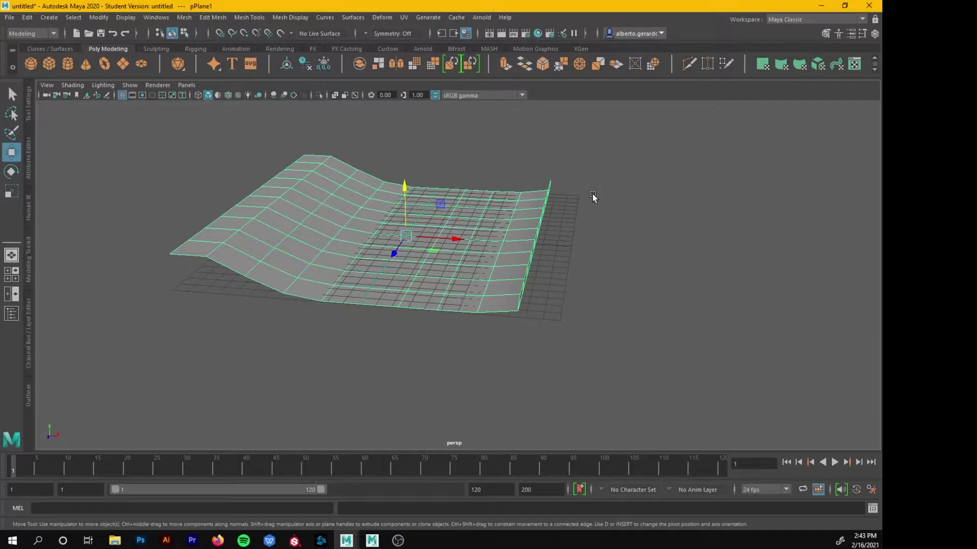
pyautogui.keyDown('alt'); pyautogui.moveTo(377, 253); pyautogui.dragTo(342, 240); pyautogui.keyUp('alt')
pyautogui.keyDown('alt'); pyautogui.moveTo(342, 239); pyautogui.dragTo(476, 257, button='right'); pyautogui.keyUp('alt')
pyautogui.keyDown('alt'); pyautogui.moveTo(384, 248); pyautogui.dragTo(442, 296, button='middle'); pyautogui.keyUp('alt')
pyautogui.keyDown('alt'); pyautogui.moveTo(442, 296); pyautogui.dragTo(440, 288); pyautogui.keyUp('alt')
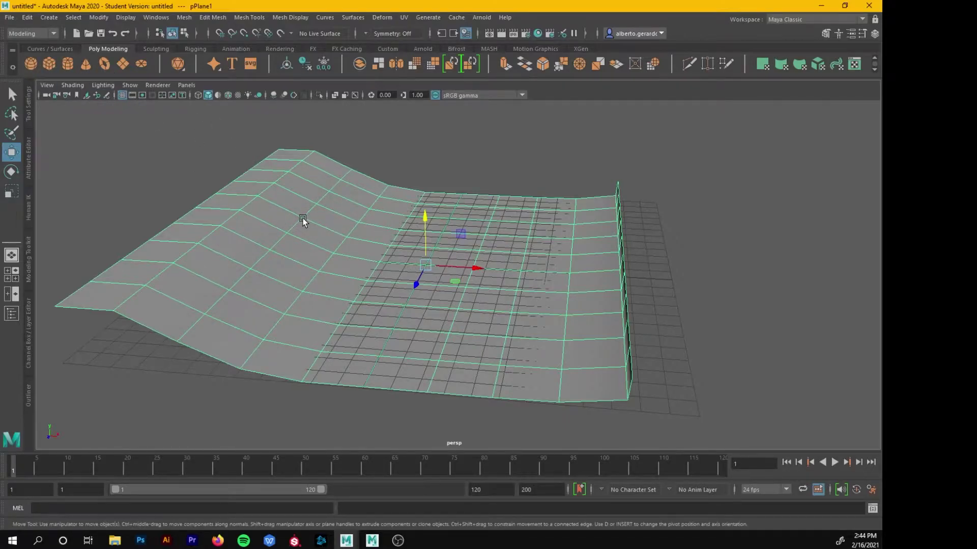
# Create a cube primitive on the grid and delete it
pyautogui.click(73, 17)
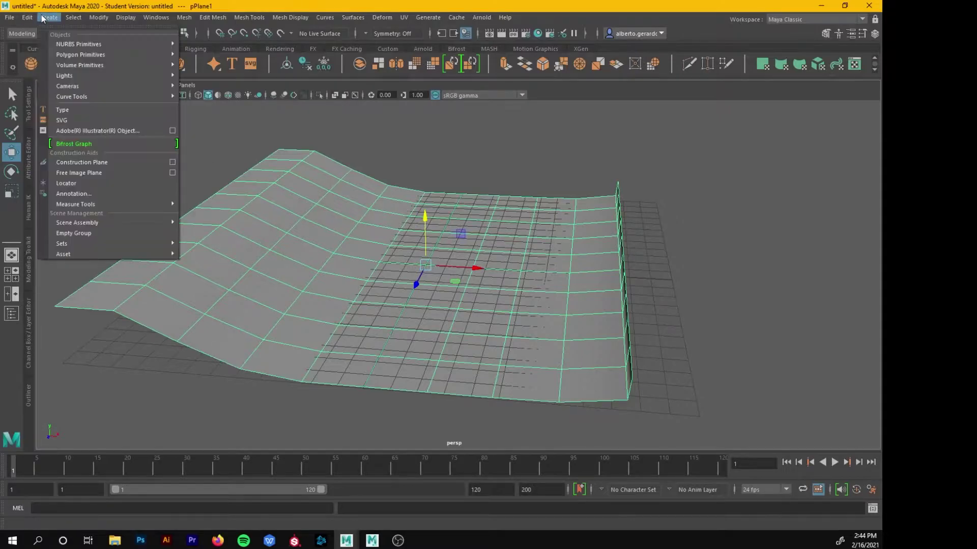
pyautogui.moveTo(49, 18)
pyautogui.moveTo(146, 54)
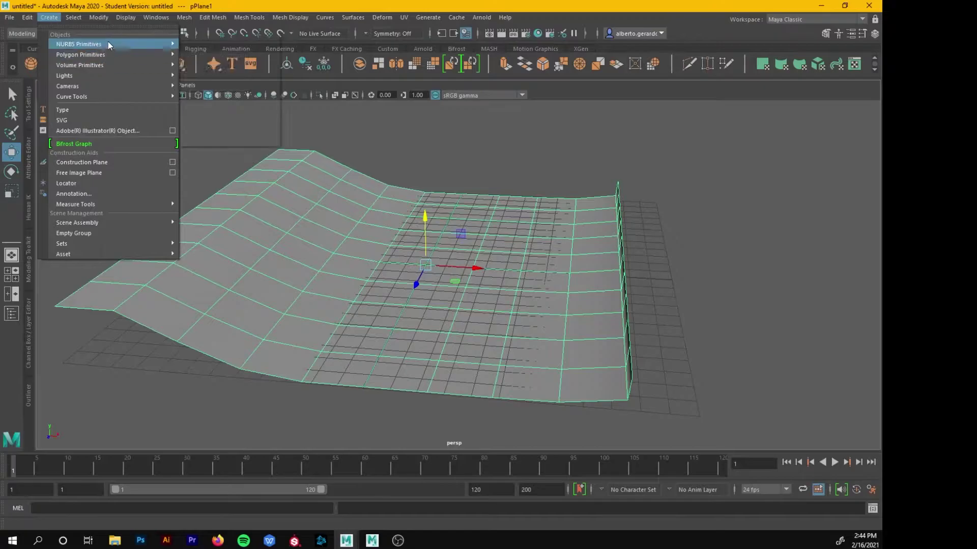
pyautogui.click(206, 65)
pyautogui.keyDown('alt'); pyautogui.moveTo(470, 268); pyautogui.dragTo(428, 281); pyautogui.keyUp('alt')
pyautogui.press('Delete')
pyautogui.keyDown('alt'); pyautogui.moveTo(427, 281); pyautogui.dragTo(522, 303, button='right'); pyautogui.keyUp('alt')
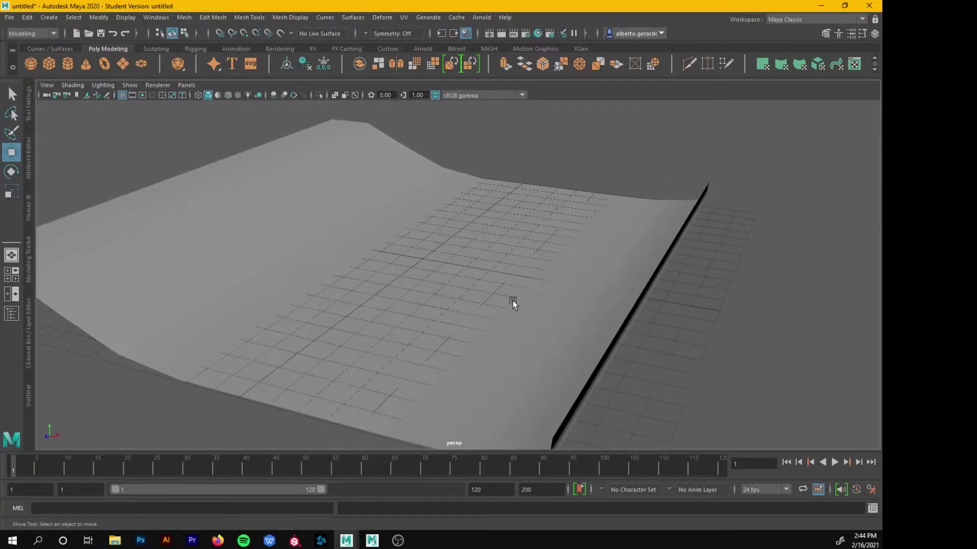
pyautogui.keyDown('alt'); pyautogui.moveTo(388, 330); pyautogui.dragTo(419, 251, button='middle'); pyautogui.keyUp('alt')
pyautogui.keyDown('alt'); pyautogui.moveTo(366, 252); pyautogui.dragTo(415, 269, button='right'); pyautogui.keyUp('alt')
pyautogui.keyDown('alt'); pyautogui.moveTo(415, 270); pyautogui.dragTo(436, 263, button='middle'); pyautogui.keyUp('alt')
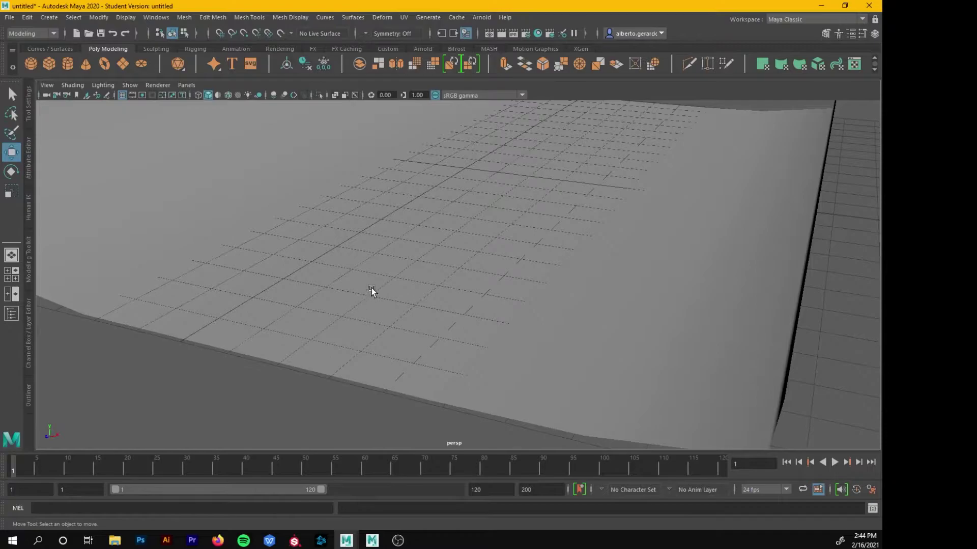
pyautogui.scroll(-4, 407, 290)
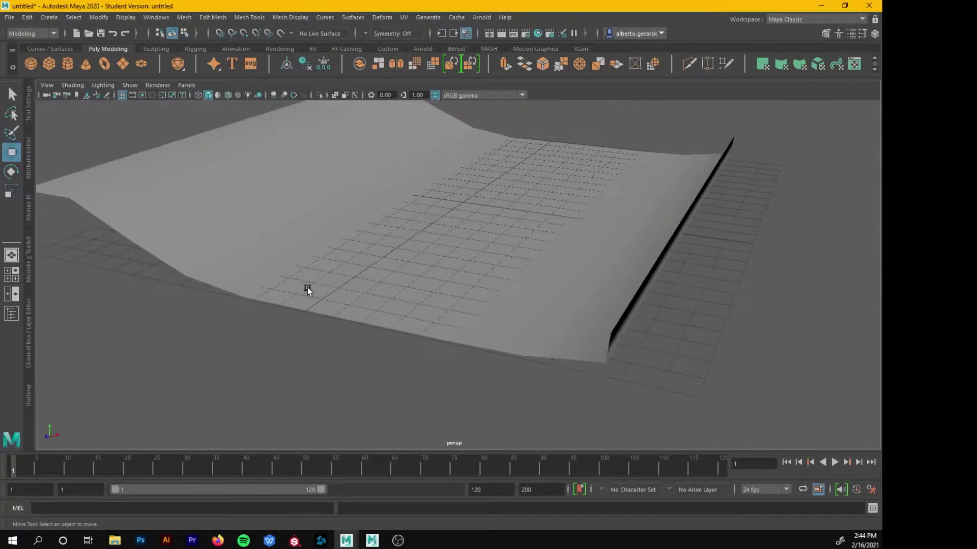
pyautogui.scroll(3, 451, 295)
pyautogui.scroll(-5, 407, 290)
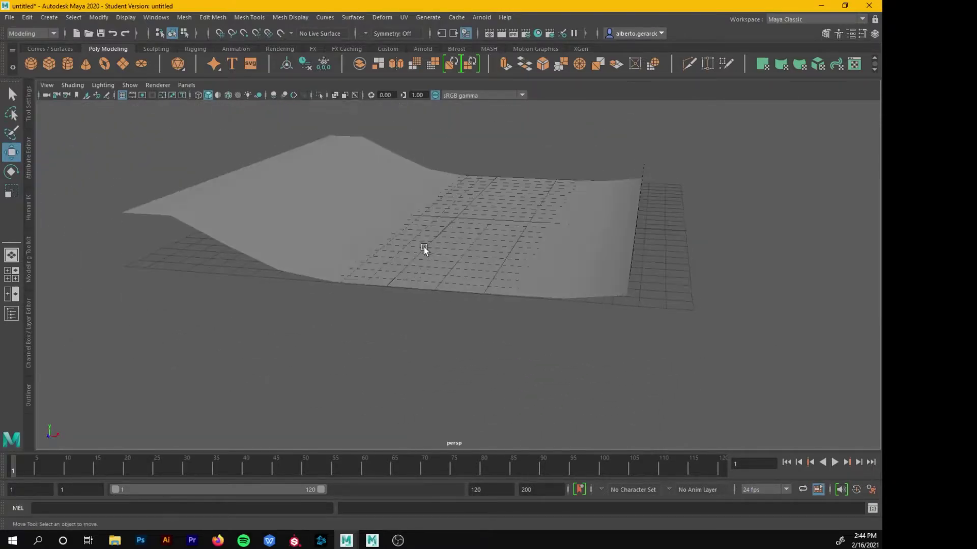
pyautogui.scroll(3, 413, 290)
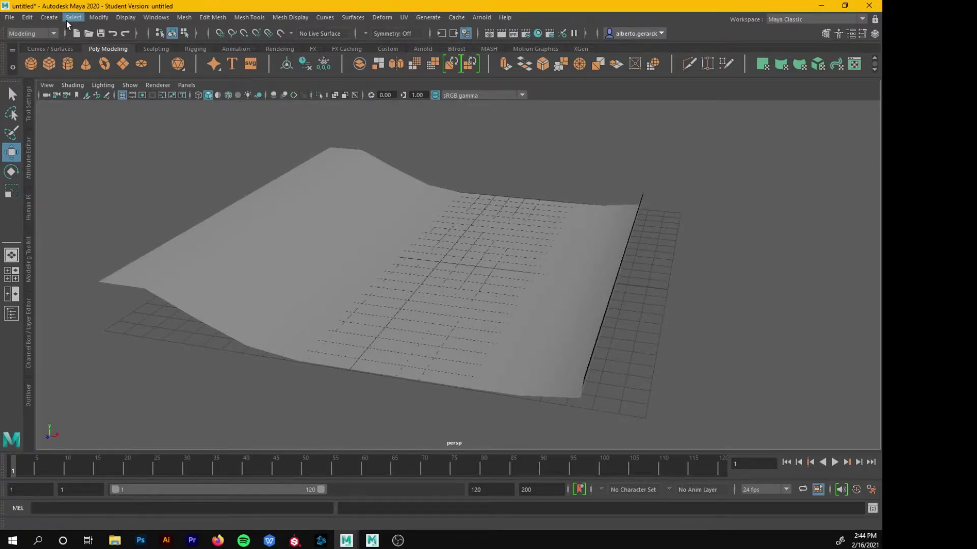
# Enable Interactive Creation for polygon primitives
pyautogui.click(49, 17)
pyautogui.moveTo(117, 56)
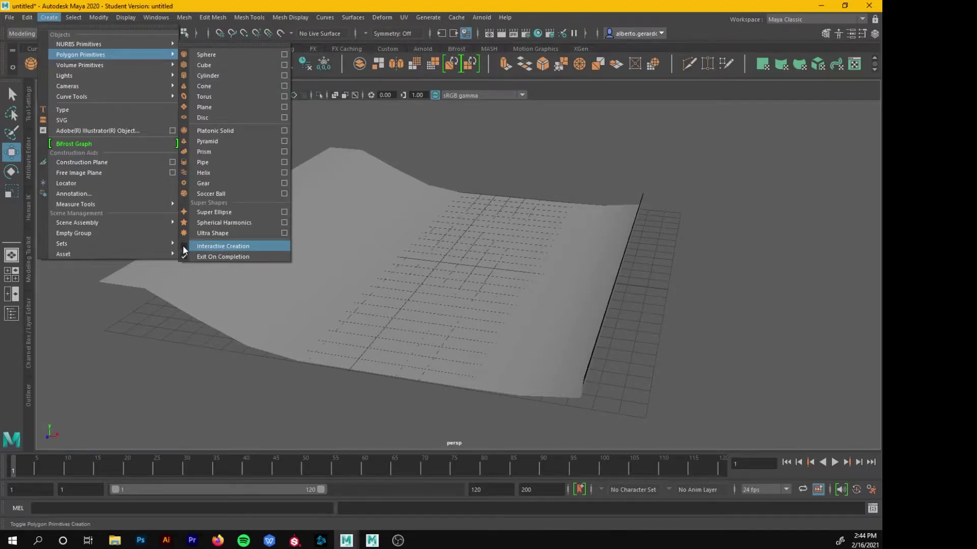
pyautogui.click(183, 247)
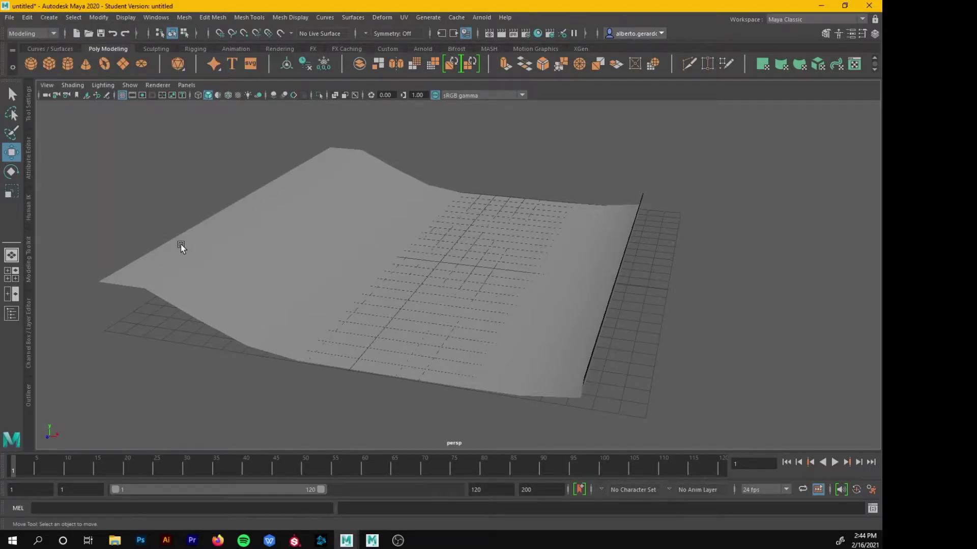
pyautogui.keyDown('alt'); pyautogui.moveTo(319, 273); pyautogui.dragTo(377, 301); pyautogui.keyUp('alt')
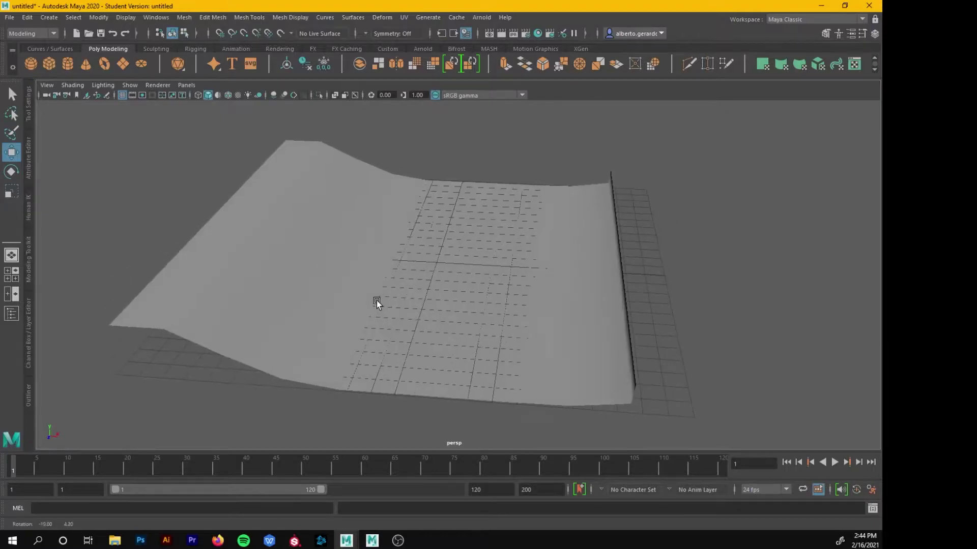
# Draw a polygon cube interactively near the grid's centre as a tall, thin upright slab
pyautogui.click(49, 65)
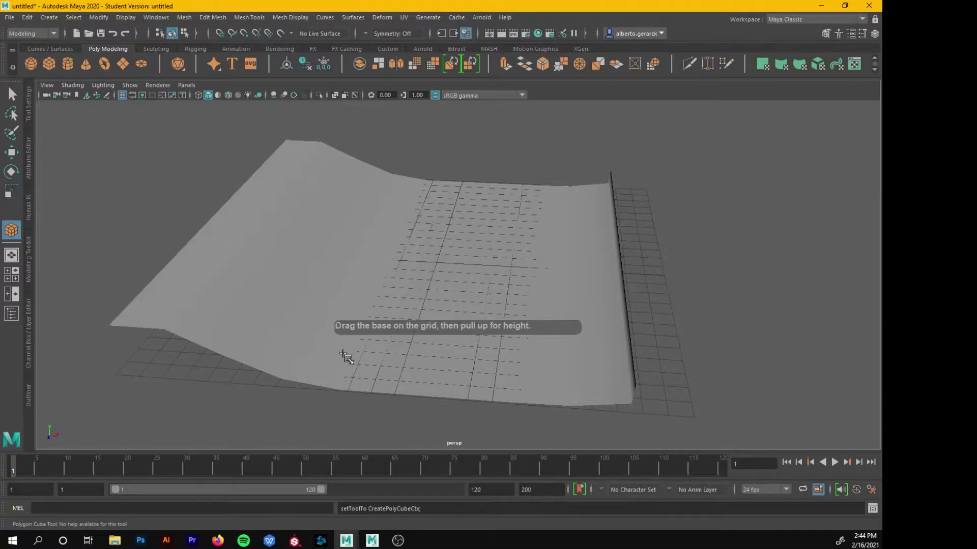
pyautogui.moveTo(429, 334)
pyautogui.keyDown('alt'); pyautogui.mouseDown()
pyautogui.moveTo(422, 342)
pyautogui.moveTo(431, 330)
pyautogui.mouseUp(); pyautogui.keyUp('alt')
pyautogui.keyDown('alt'); pyautogui.moveTo(464, 328); pyautogui.dragTo(394, 326, button='middle'); pyautogui.keyUp('alt')
pyautogui.keyDown('alt'); pyautogui.moveTo(395, 327); pyautogui.dragTo(474, 320, button='right'); pyautogui.keyUp('alt')
pyautogui.moveTo(427, 311)
pyautogui.keyDown('alt'); pyautogui.mouseDown()
pyautogui.moveTo(410, 336)
pyautogui.moveTo(426, 328)
pyautogui.mouseUp(); pyautogui.keyUp('alt')
pyautogui.keyDown('alt'); pyautogui.moveTo(429, 327); pyautogui.dragTo(454, 319, button='middle'); pyautogui.keyUp('alt')
pyautogui.keyDown('alt'); pyautogui.moveTo(457, 322); pyautogui.dragTo(412, 246, button='right'); pyautogui.keyUp('alt')
pyautogui.moveTo(419, 224); pyautogui.dragTo(417, 313)
pyautogui.keyDown('alt'); pyautogui.moveTo(417, 313); pyautogui.dragTo(375, 290); pyautogui.keyUp('alt')
pyautogui.moveTo(395, 252); pyautogui.dragTo(386, 208)
pyautogui.press('w')
pyautogui.press('r')
pyautogui.press('q')
pyautogui.keyDown('alt'); pyautogui.moveTo(401, 311); pyautogui.dragTo(427, 268); pyautogui.keyUp('alt')
# Draw a polygon cone in front of the slab, and try the polygon disc and undo it
pyautogui.click(86, 63)
pyautogui.moveTo(438, 307); pyautogui.dragTo(409, 191)
pyautogui.click(141, 64)
pyautogui.hotkey('ctrl', 'z')
# Draw a polygon cylinder beside the cone, and delete both the cylinder and the cone
pyautogui.click(66, 64)
pyautogui.moveTo(344, 330); pyautogui.dragTo(325, 335)
pyautogui.moveTo(332, 279); pyautogui.dragTo(333, 234)
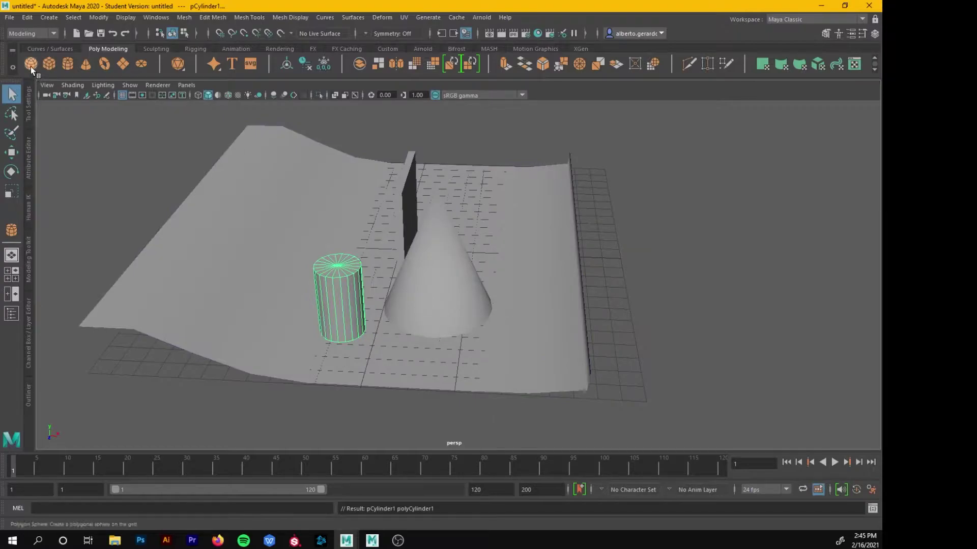
pyautogui.press('Delete')
pyautogui.click(413, 237)
pyautogui.press('Delete')
# Disable Interactive Creation for polygon primitives and keep the upright slab selected
pyautogui.click(413, 237)
pyautogui.keyDown('alt'); pyautogui.moveTo(413, 237); pyautogui.dragTo(481, 261); pyautogui.keyUp('alt')
pyautogui.keyDown('alt'); pyautogui.moveTo(336, 261); pyautogui.dragTo(447, 283, button='right'); pyautogui.keyUp('alt')
pyautogui.keyDown('alt'); pyautogui.moveTo(447, 283); pyautogui.dragTo(514, 325, button='middle'); pyautogui.keyUp('alt')
pyautogui.keyDown('alt'); pyautogui.moveTo(514, 325); pyautogui.dragTo(458, 297, button='right'); pyautogui.keyUp('alt')
pyautogui.moveTo(459, 297)
pyautogui.keyDown('alt'); pyautogui.mouseDown()
pyautogui.moveTo(477, 295)
pyautogui.moveTo(427, 306)
pyautogui.moveTo(469, 300)
pyautogui.mouseUp(); pyautogui.keyUp('alt')
pyautogui.keyDown('alt'); pyautogui.moveTo(452, 218); pyautogui.dragTo(450, 202); pyautogui.keyUp('alt')
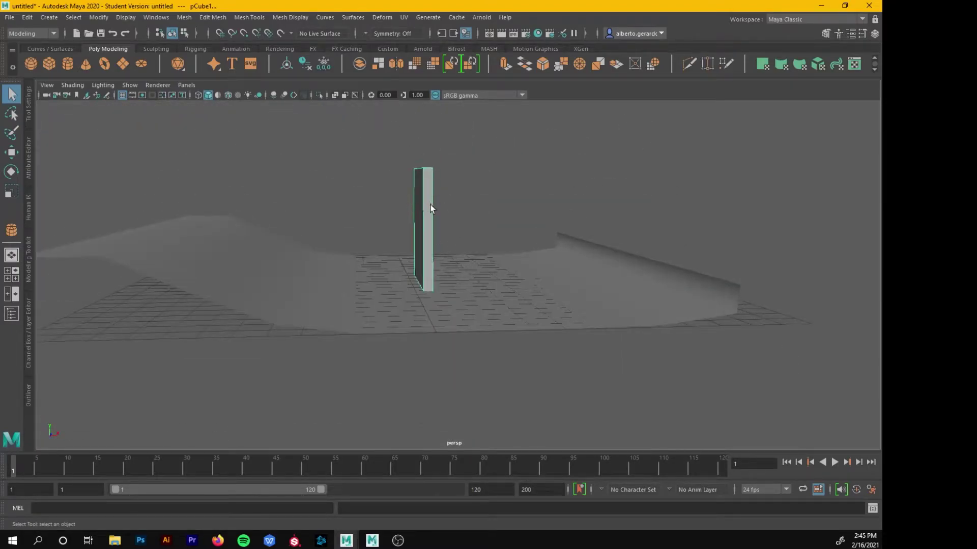
pyautogui.click(50, 18)
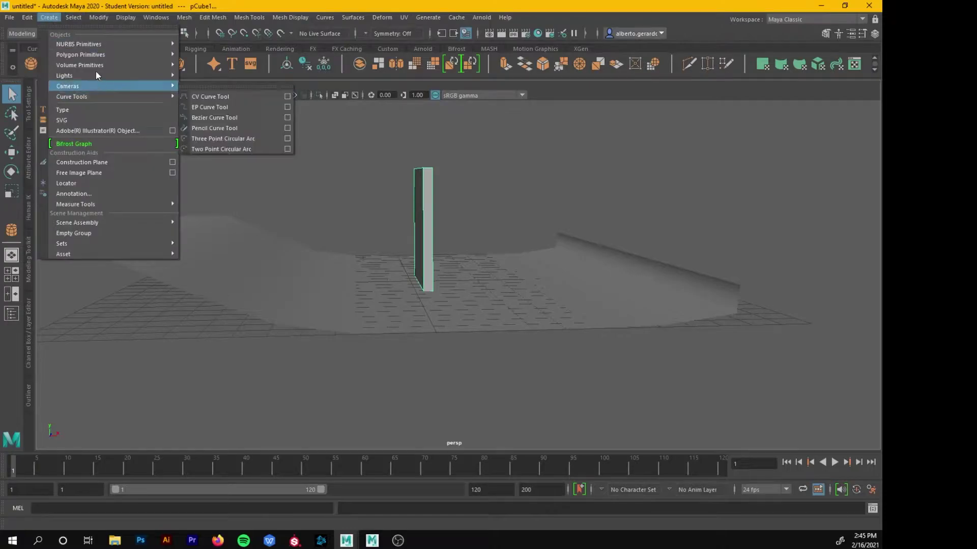
pyautogui.moveTo(111, 52)
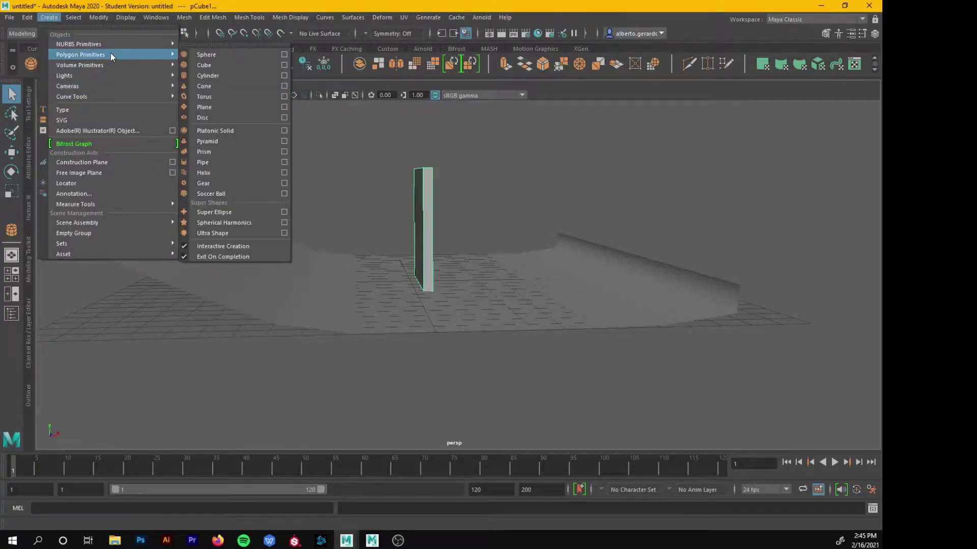
pyautogui.click(183, 246)
pyautogui.keyDown('alt'); pyautogui.moveTo(428, 240); pyautogui.dragTo(406, 239); pyautogui.keyUp('alt')
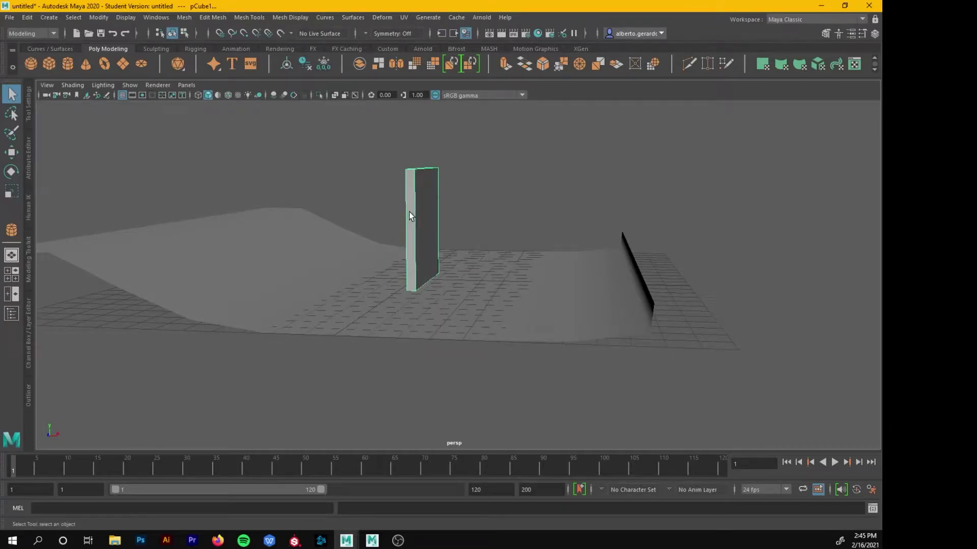
pyautogui.keyDown('alt'); pyautogui.moveTo(395, 207); pyautogui.dragTo(410, 192); pyautogui.keyUp('alt')
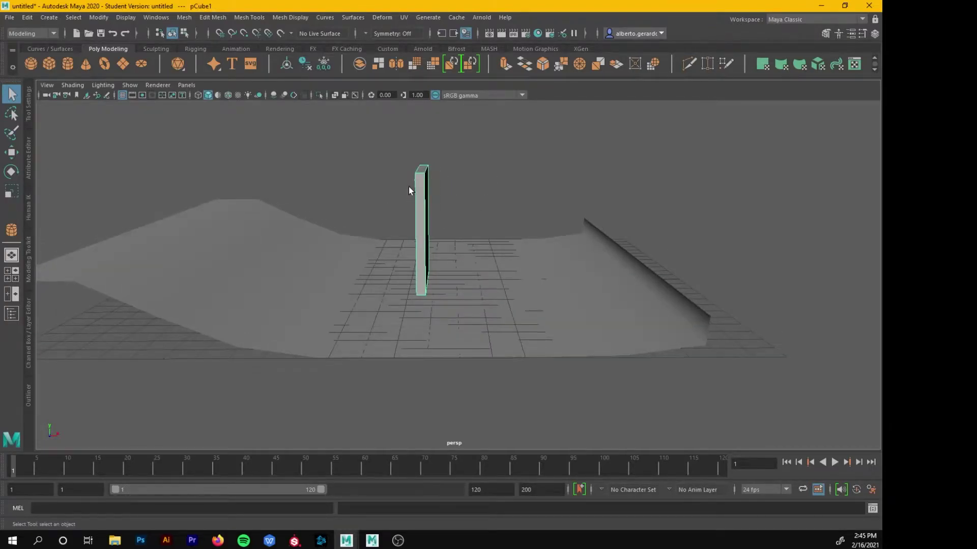
# Center the slab's pivot and duplicate the slab along X into a row of four evenly spaced slabs
pyautogui.click(105, 20)
pyautogui.click(144, 92)
pyautogui.hotkey('ctrl', 'd')
pyautogui.press('w')
pyautogui.moveTo(451, 229); pyautogui.dragTo(528, 236)
pyautogui.click(420, 226)
pyautogui.hotkey('ctrl', 'd')
pyautogui.hotkey('ctrl', 'd')
pyautogui.click(528, 236)
pyautogui.moveTo(443, 221)
pyautogui.keyDown('alt'); pyautogui.mouseDown()
pyautogui.moveTo(436, 246)
pyautogui.moveTo(424, 235)
pyautogui.moveTo(445, 227)
pyautogui.moveTo(429, 231)
pyautogui.mouseUp(); pyautogui.keyUp('alt')
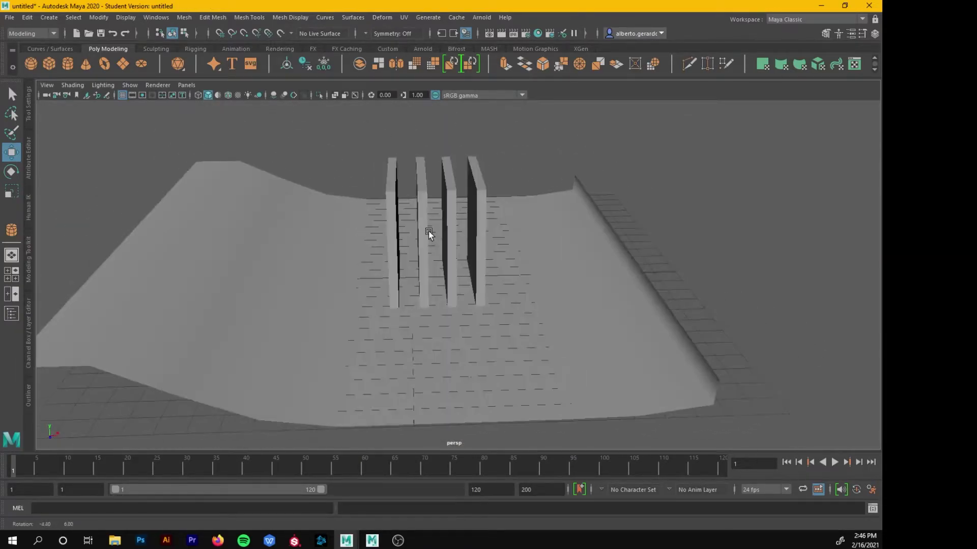
# Create a polygon sphere, enlarge it and move it up and along -X to sit over the ramp's crest
pyautogui.click(32, 60)
pyautogui.moveTo(417, 241); pyautogui.dragTo(414, 153)
pyautogui.moveTo(457, 190); pyautogui.dragTo(294, 175)
pyautogui.press('r')
pyautogui.press('w')
pyautogui.moveTo(233, 144); pyautogui.dragTo(233, 106)
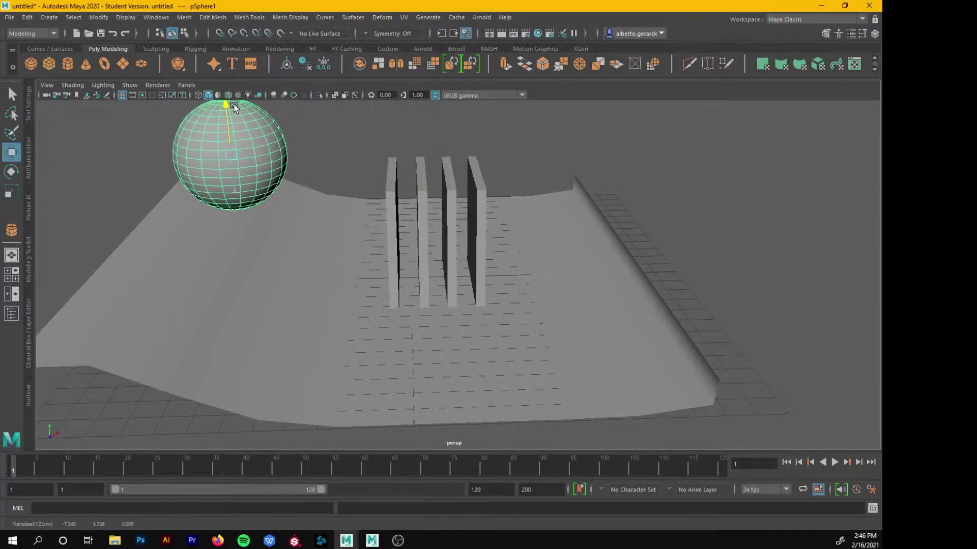
# Fine-tune the sphere's position so it hangs just above the ramp's high end, and deselect it
pyautogui.moveTo(285, 155); pyautogui.dragTo(225, 147)
pyautogui.keyDown('alt'); pyautogui.moveTo(225, 147); pyautogui.dragTo(326, 158, button='middle'); pyautogui.keyUp('alt')
pyautogui.keyDown('alt'); pyautogui.moveTo(325, 157); pyautogui.dragTo(285, 162); pyautogui.keyUp('alt')
pyautogui.moveTo(269, 125); pyautogui.dragTo(258, 108)
pyautogui.moveTo(326, 153); pyautogui.dragTo(310, 152)
pyautogui.keyDown('alt'); pyautogui.moveTo(338, 175); pyautogui.dragTo(364, 174, button='middle'); pyautogui.keyUp('alt')
pyautogui.moveTo(322, 151); pyautogui.dragTo(338, 152)
pyautogui.click(407, 176)
pyautogui.keyDown('alt'); pyautogui.moveTo(407, 176); pyautogui.dragTo(366, 201, button='right'); pyautogui.keyUp('alt')
pyautogui.keyDown('alt'); pyautogui.moveTo(367, 204); pyautogui.dragTo(429, 220); pyautogui.keyUp('alt')
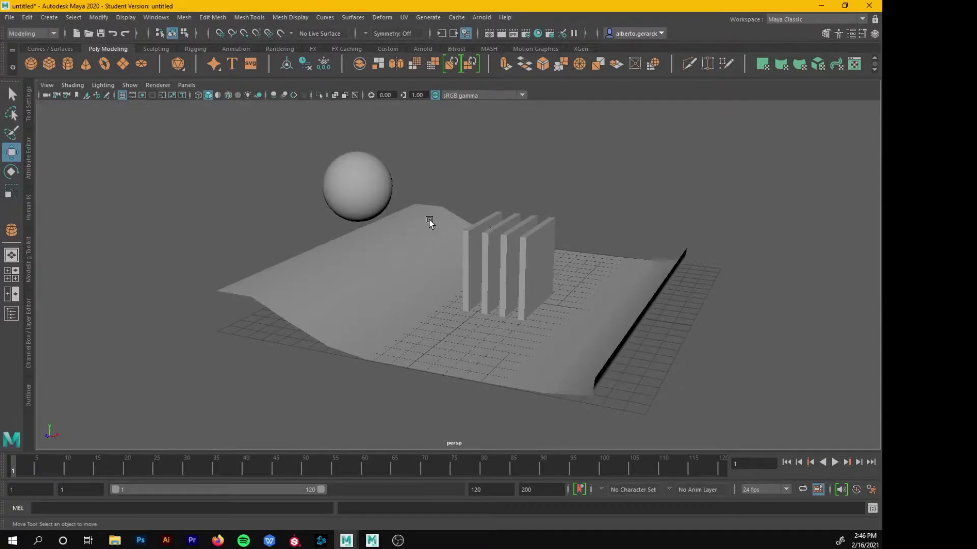
# Select the ramp plane and switch to the FX menu set
pyautogui.keyDown('alt'); pyautogui.moveTo(262, 216); pyautogui.dragTo(387, 257); pyautogui.keyUp('alt')
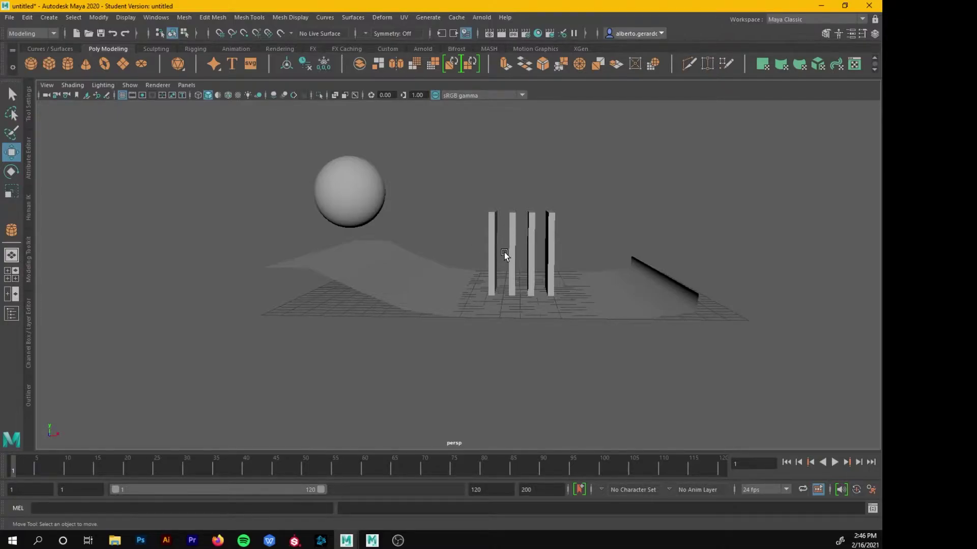
pyautogui.moveTo(429, 258)
pyautogui.keyDown('alt'); pyautogui.mouseDown()
pyautogui.moveTo(426, 291)
pyautogui.moveTo(423, 259)
pyautogui.mouseUp(); pyautogui.keyUp('alt')
pyautogui.click(429, 270)
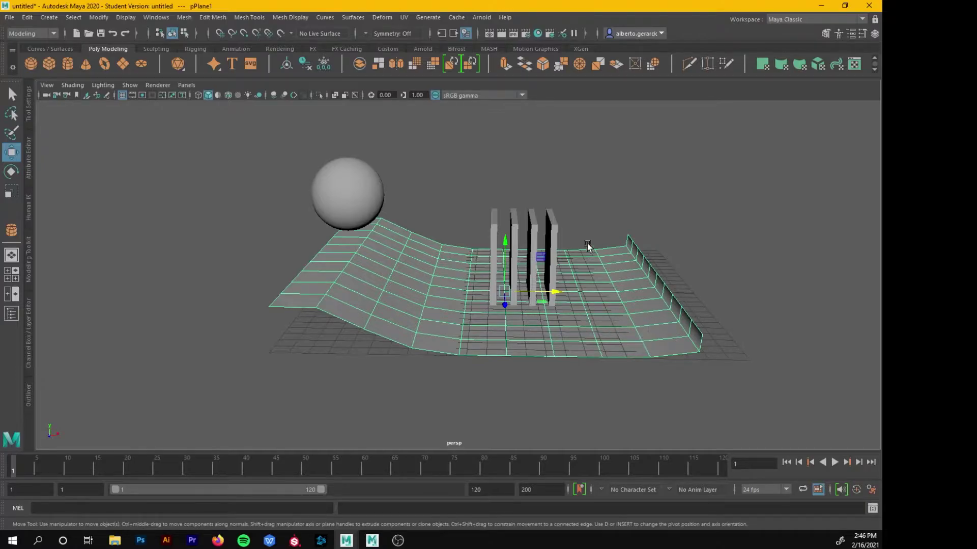
pyautogui.click(54, 34)
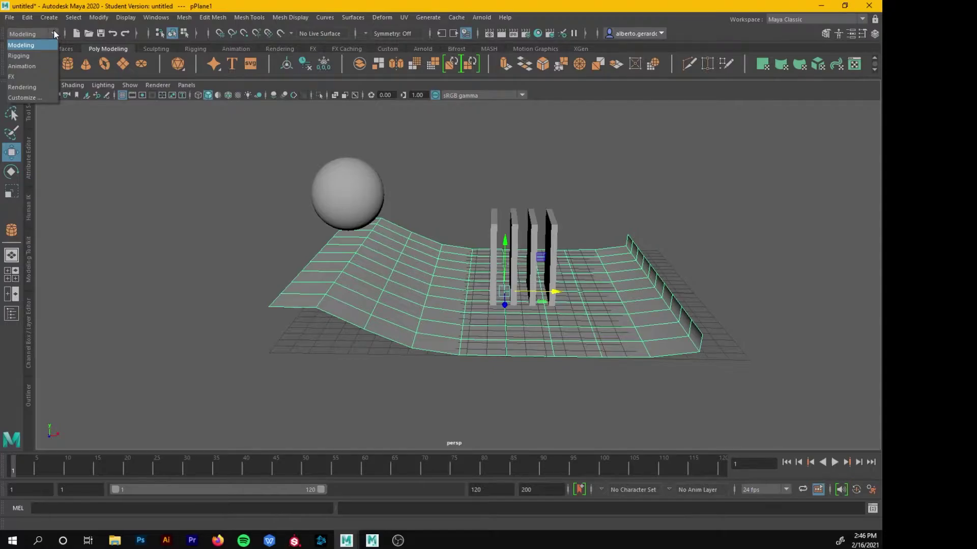
pyautogui.click(20, 77)
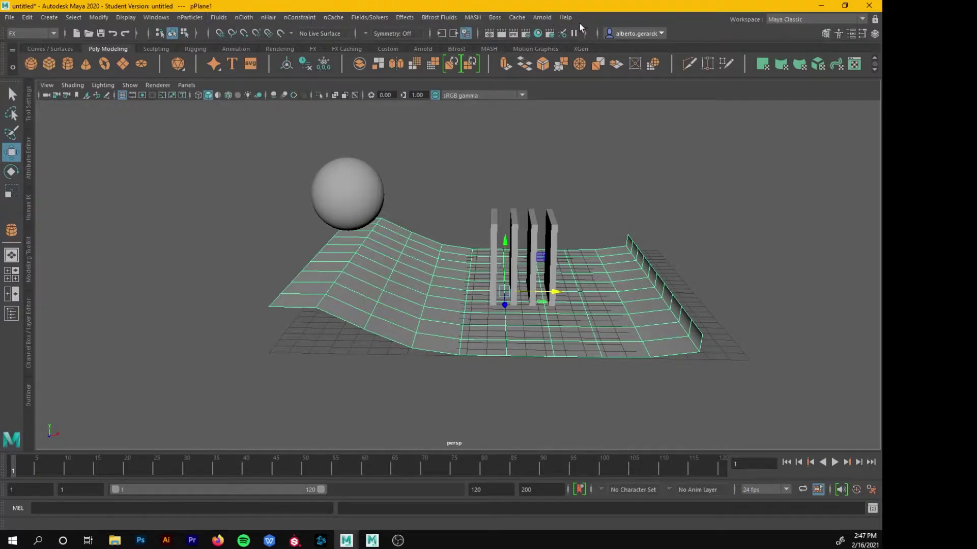
# Make the ramp plane a passive rigid body, and test the playback before returning to frame 1
pyautogui.click(371, 18)
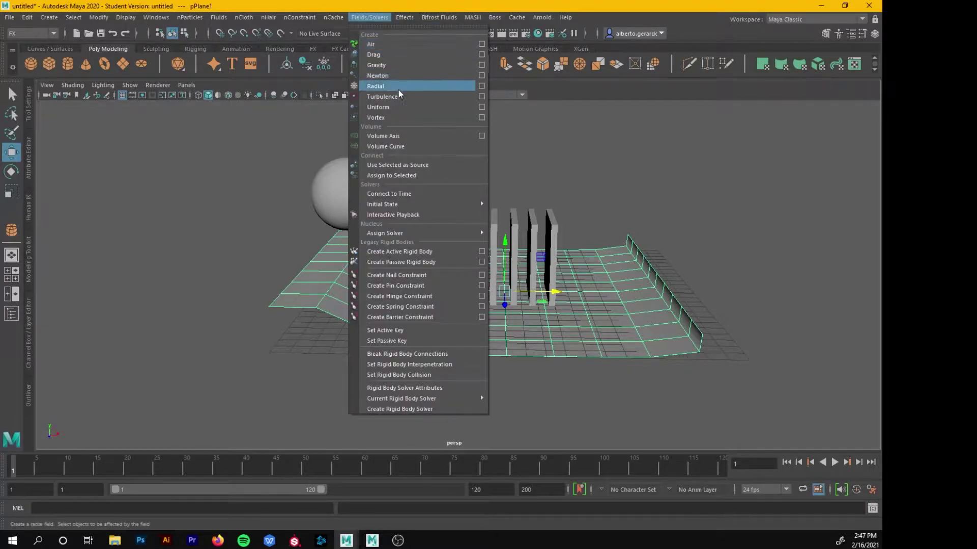
pyautogui.click(422, 263)
pyautogui.click(569, 420)
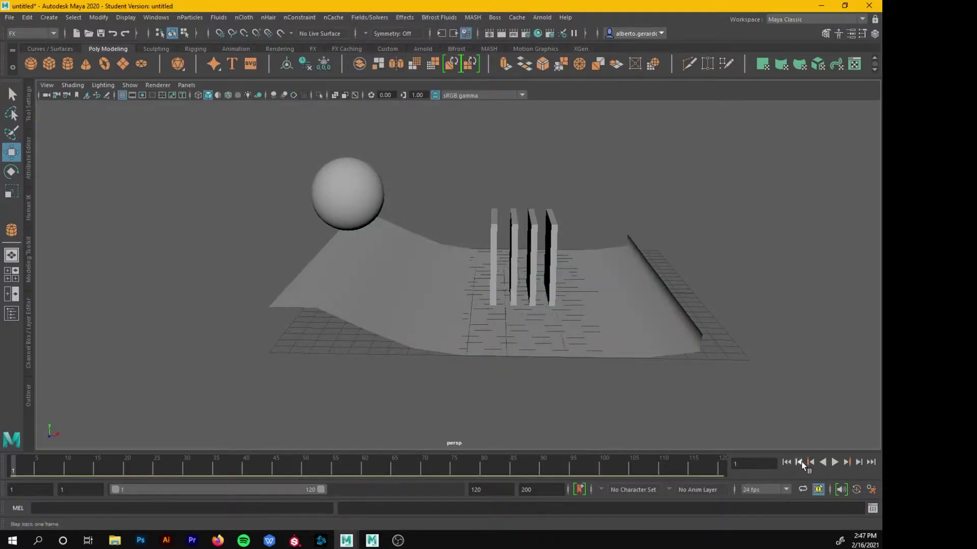
pyautogui.click(835, 463)
pyautogui.click(835, 463)
pyautogui.click(13, 466)
# Select the four slabs together with the sphere and make them active rigid bodies
pyautogui.keyDown('alt'); pyautogui.moveTo(488, 323); pyautogui.dragTo(498, 300); pyautogui.keyUp('alt')
pyautogui.moveTo(609, 191); pyautogui.dragTo(484, 267)
pyautogui.press('r')
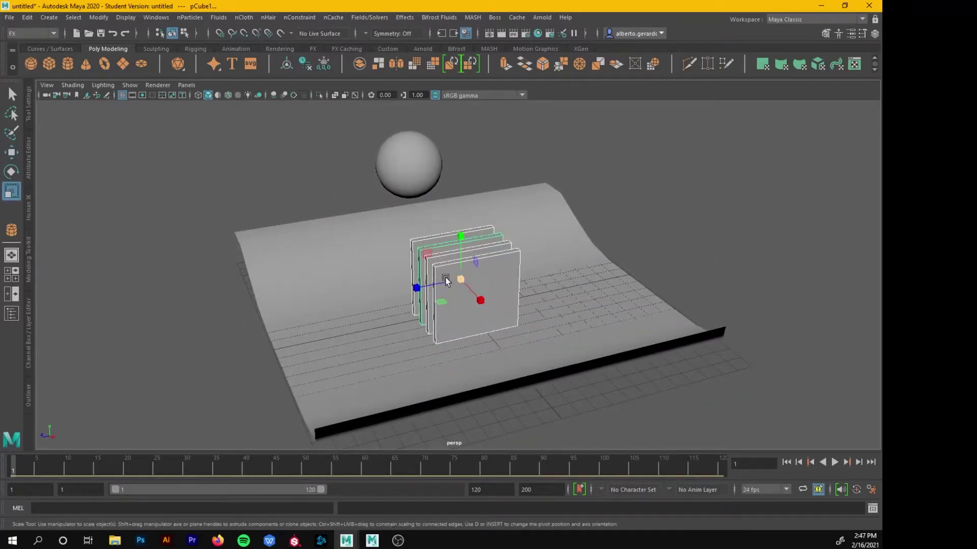
pyautogui.moveTo(417, 285); pyautogui.dragTo(435, 209)
pyautogui.click(337, 184)
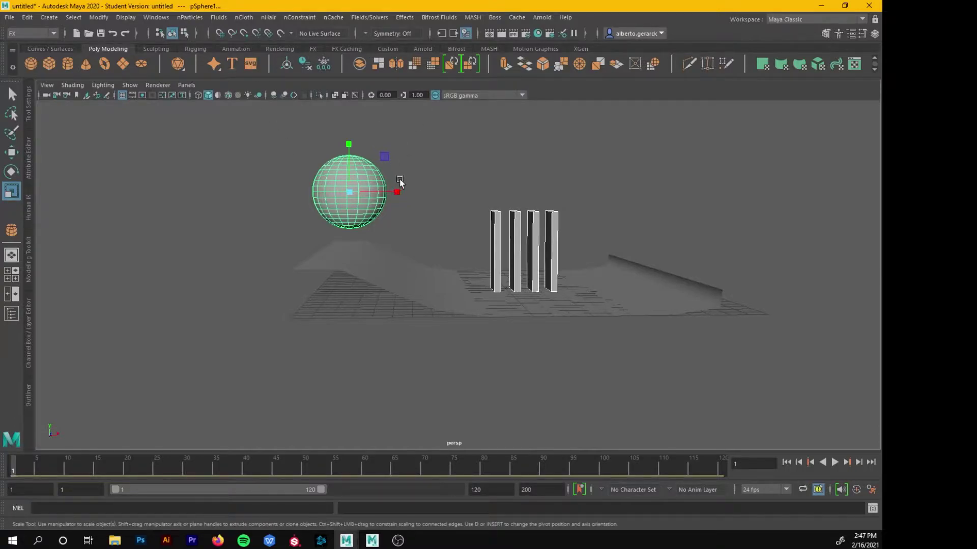
pyautogui.click(367, 18)
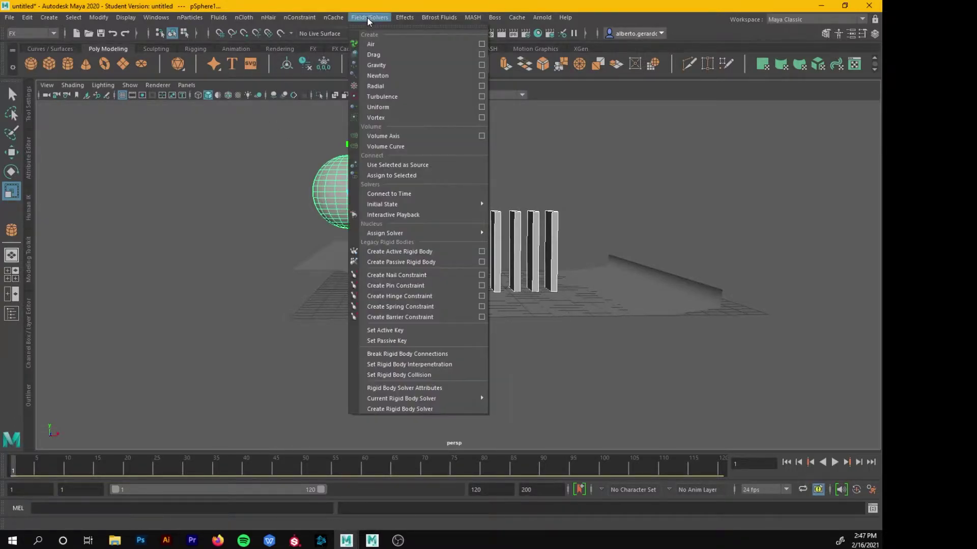
pyautogui.click(398, 252)
pyautogui.click(417, 208)
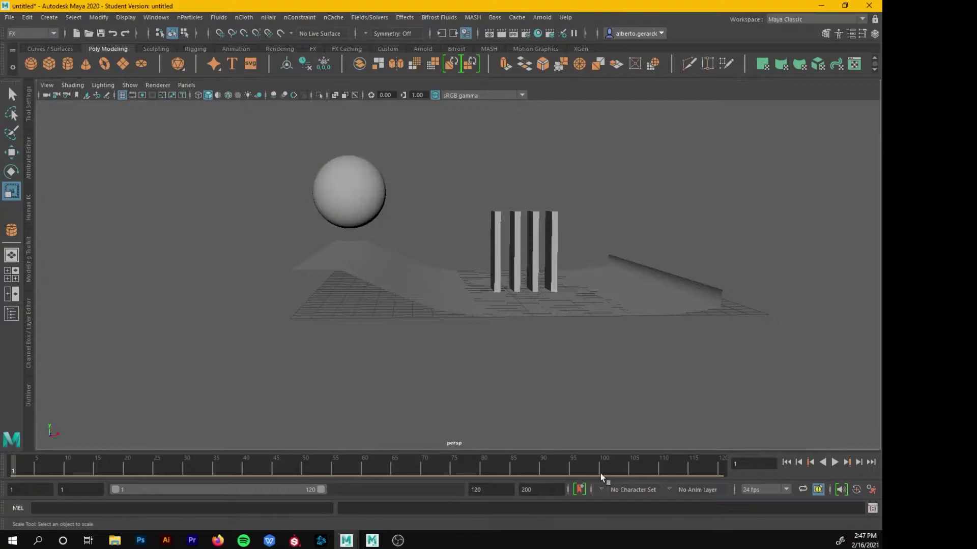
# Play the simulation to check how the rigid bodies behave without any field
pyautogui.click(834, 463)
pyautogui.click(834, 462)
pyautogui.click(362, 18)
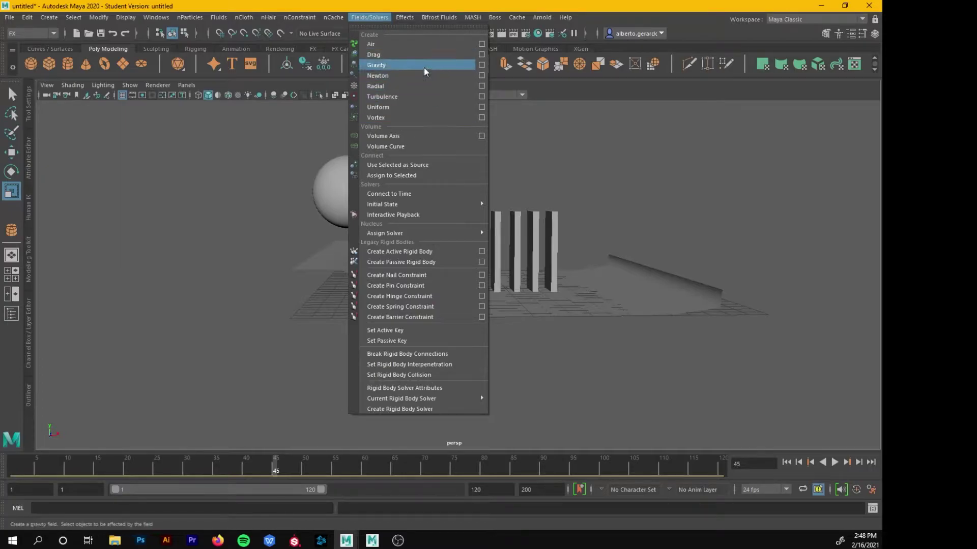
pyautogui.click(594, 175)
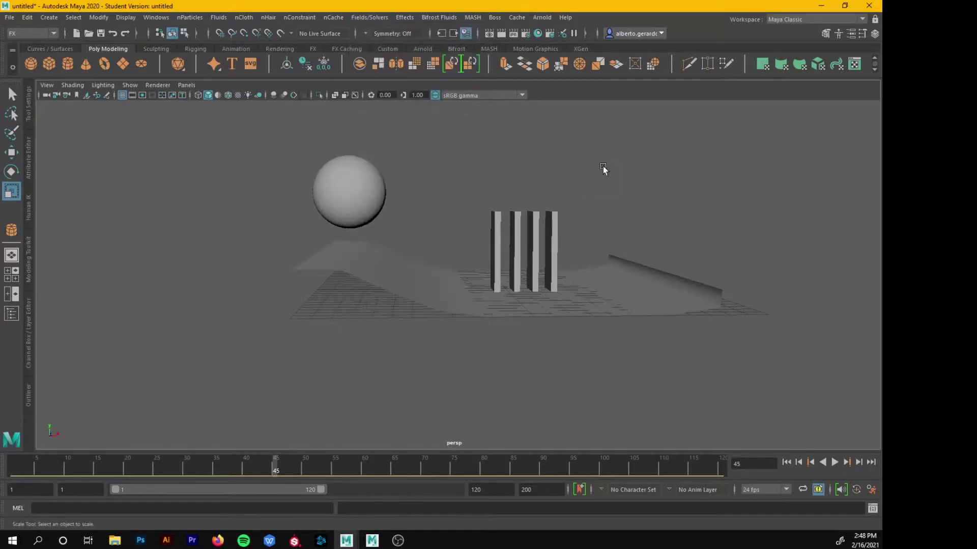
# Select the sphere and all four slabs and add a gravity field that affects them
pyautogui.moveTo(678, 108); pyautogui.dragTo(256, 232)
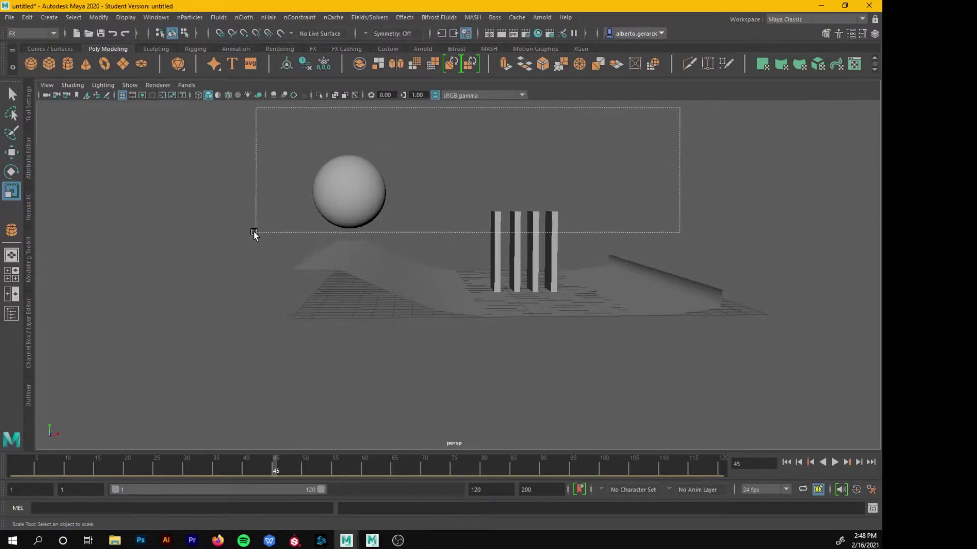
pyautogui.moveTo(188, 234); pyautogui.dragTo(132, 224)
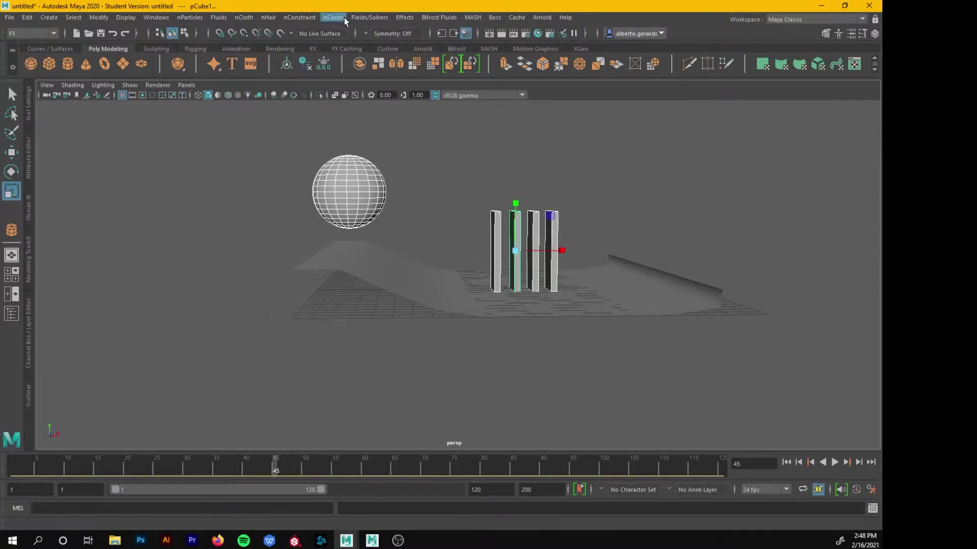
pyautogui.click(331, 19)
pyautogui.moveTo(370, 17)
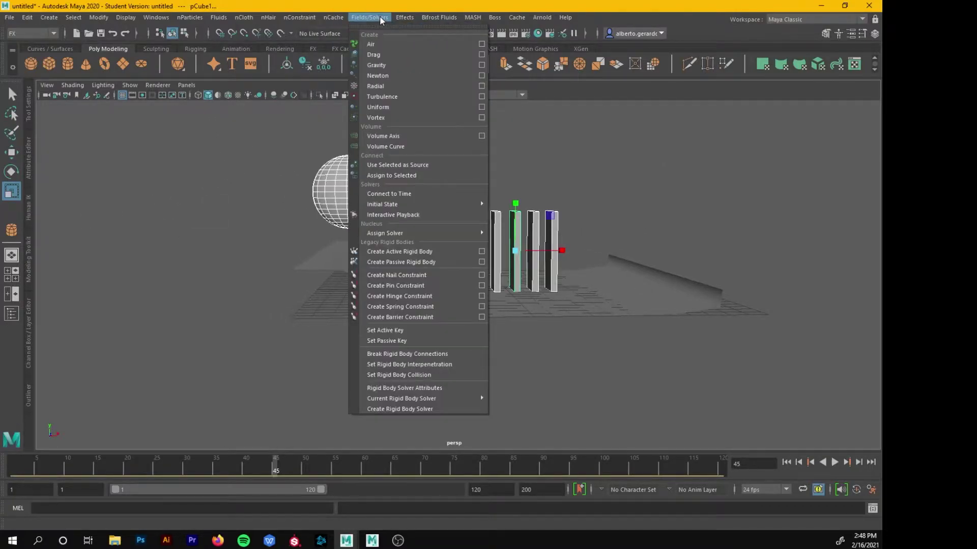
pyautogui.click(390, 65)
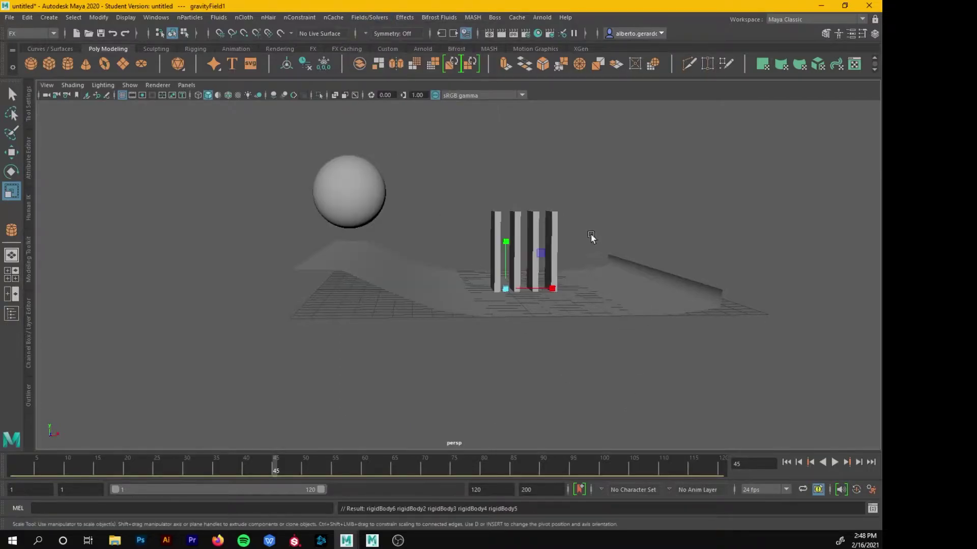
# Examine the gravity field's locator at the origin up close in shaded and wireframe display, and return to shaded display with nothing selected
pyautogui.moveTo(535, 260)
pyautogui.keyDown('alt'); pyautogui.mouseDown()
pyautogui.moveTo(508, 279)
pyautogui.moveTo(426, 268)
pyautogui.moveTo(412, 246)
pyautogui.moveTo(459, 219)
pyautogui.moveTo(526, 267)
pyautogui.mouseUp(); pyautogui.keyUp('alt')
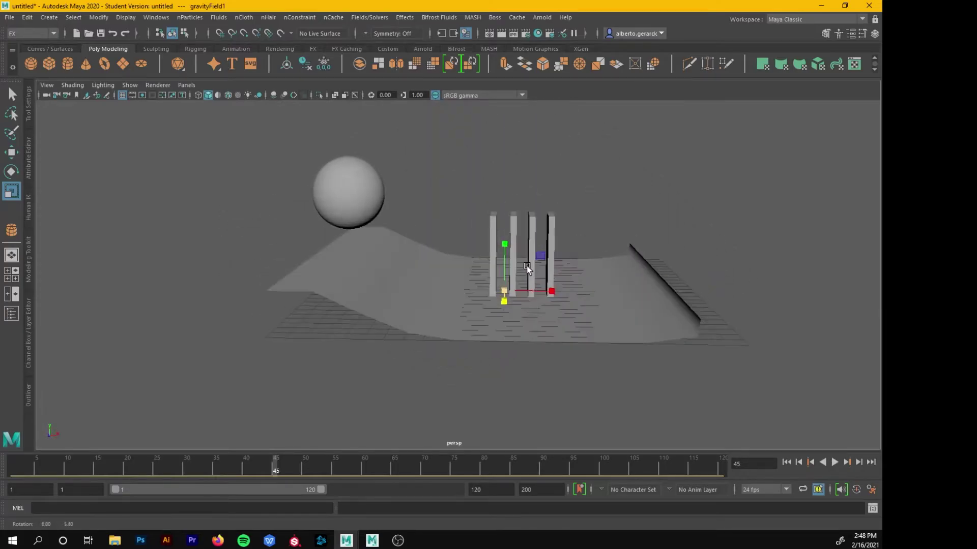
pyautogui.keyDown('alt'); pyautogui.moveTo(509, 323); pyautogui.dragTo(691, 329, button='right'); pyautogui.keyUp('alt')
pyautogui.keyDown('alt'); pyautogui.moveTo(691, 329); pyautogui.dragTo(530, 338); pyautogui.keyUp('alt')
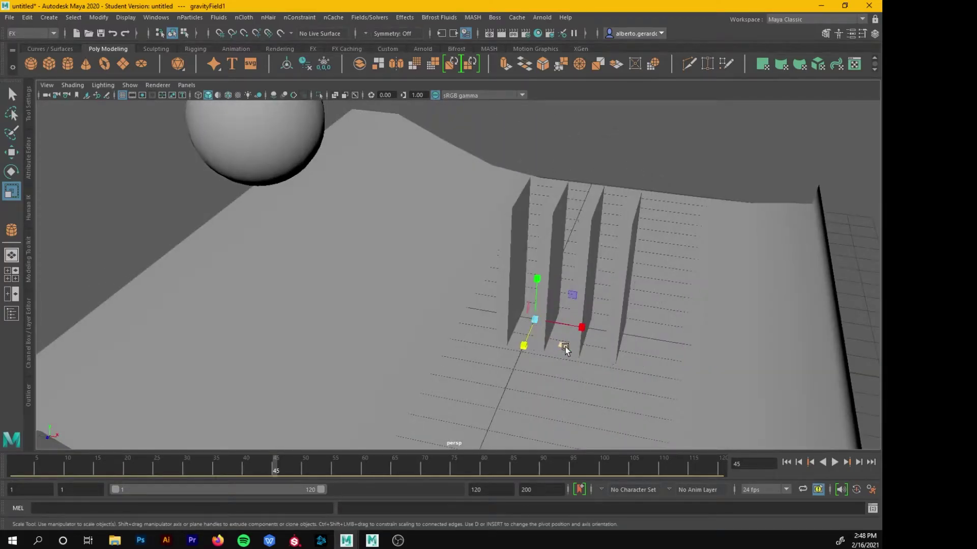
pyautogui.press('q')
pyautogui.keyDown('alt'); pyautogui.moveTo(581, 349); pyautogui.dragTo(761, 364, button='right'); pyautogui.keyUp('alt')
pyautogui.keyDown('alt'); pyautogui.moveTo(549, 365); pyautogui.dragTo(440, 268, button='middle'); pyautogui.keyUp('alt')
pyautogui.keyDown('alt'); pyautogui.moveTo(440, 268); pyautogui.dragTo(738, 326, button='right'); pyautogui.keyUp('alt')
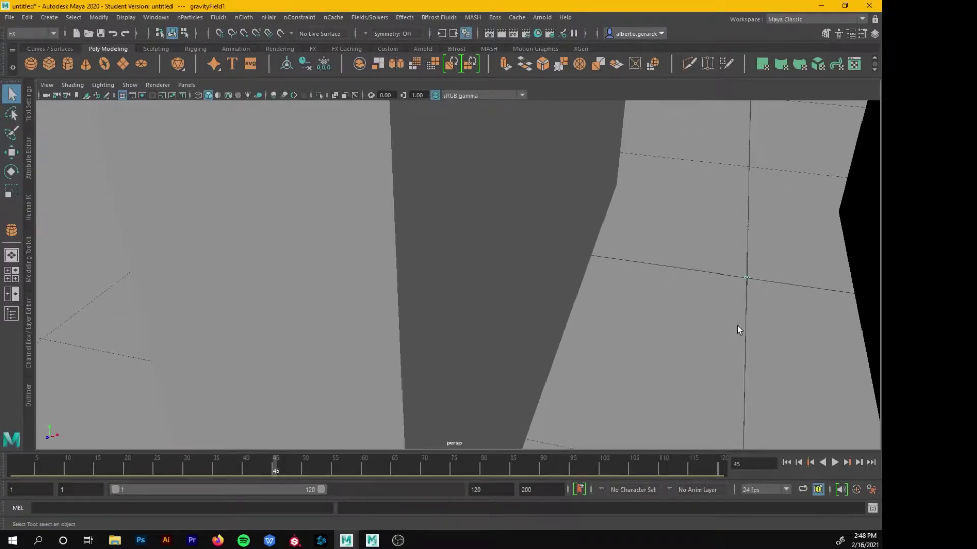
pyautogui.press('4')
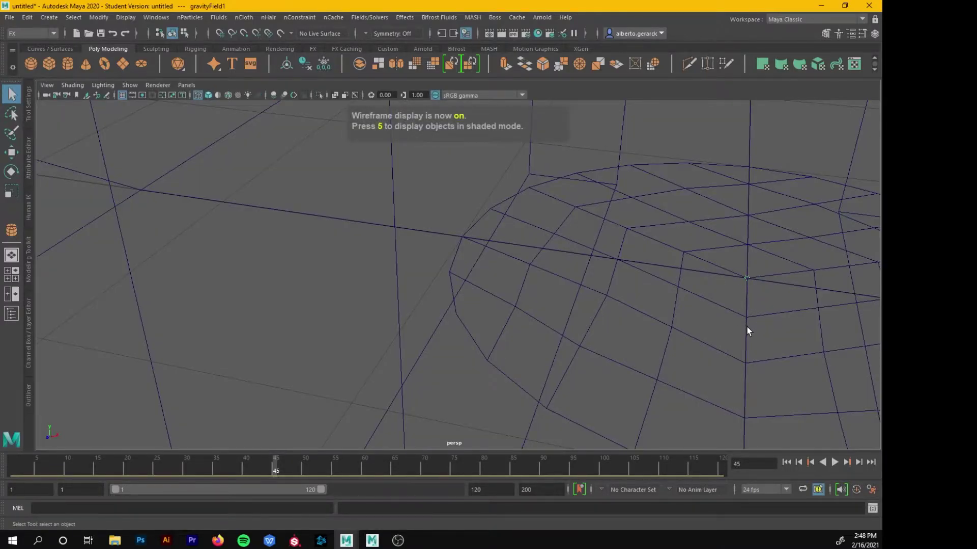
pyautogui.keyDown('alt'); pyautogui.moveTo(731, 326); pyautogui.dragTo(98, 251, button='right'); pyautogui.keyUp('alt')
pyautogui.keyDown('alt'); pyautogui.moveTo(443, 285); pyautogui.dragTo(446, 249); pyautogui.keyUp('alt')
pyautogui.keyDown('alt'); pyautogui.moveTo(458, 277); pyautogui.dragTo(492, 341, button='middle'); pyautogui.keyUp('alt')
pyautogui.scroll(-3, 460, 304)
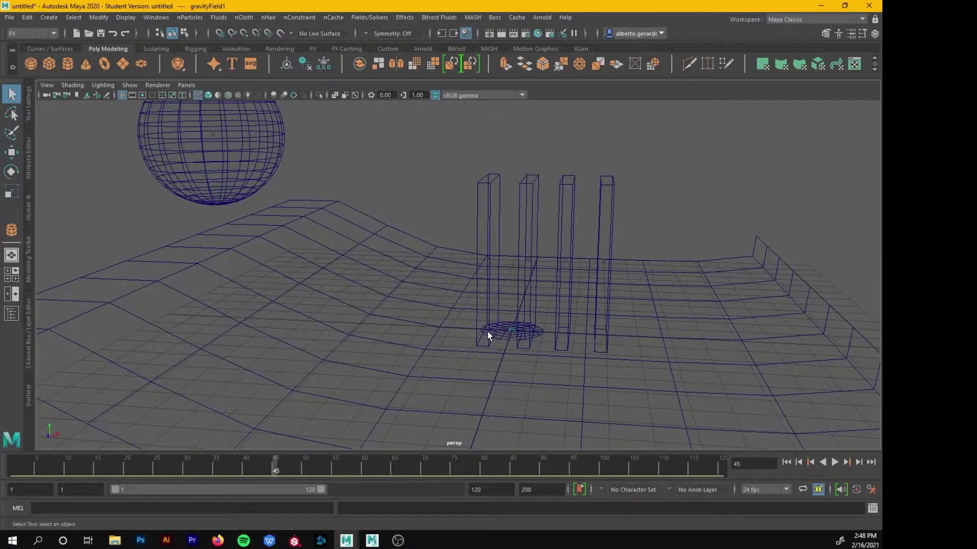
pyautogui.press('5')
pyautogui.keyDown('alt'); pyautogui.moveTo(414, 170); pyautogui.dragTo(494, 295); pyautogui.keyUp('alt')
pyautogui.click(498, 290)
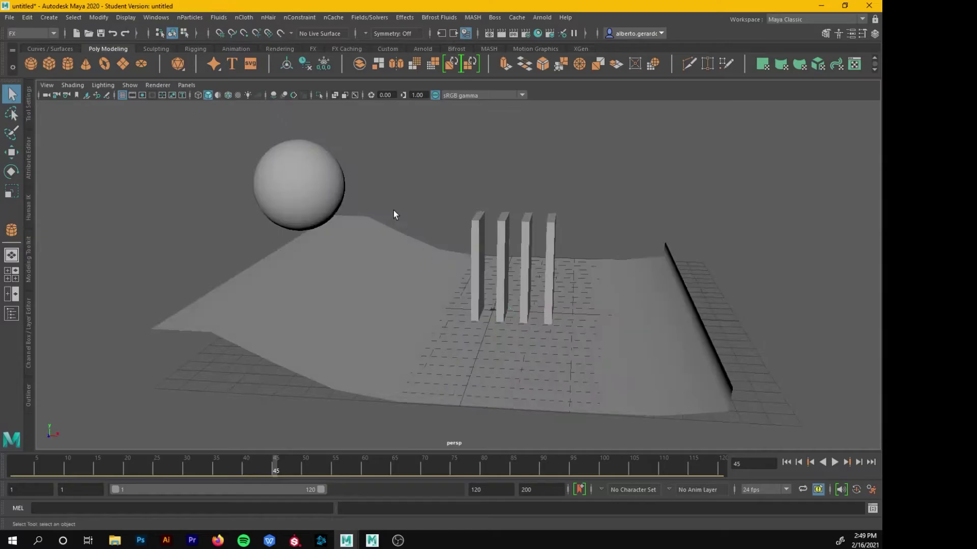
# Play the simulation to check the sphere's fall under gravity, and return to frame 1
pyautogui.click(838, 461)
pyautogui.keyDown('alt'); pyautogui.moveTo(483, 330); pyautogui.dragTo(480, 331); pyautogui.keyUp('alt')
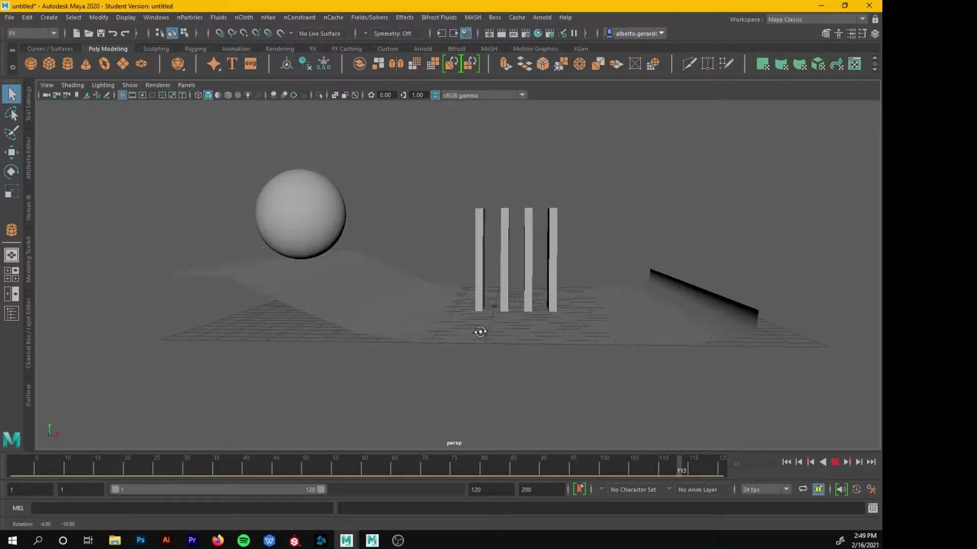
pyautogui.click(836, 462)
pyautogui.moveTo(179, 468); pyautogui.dragTo(13, 465)
# Move the sphere slightly along +X to about X -6.3, closer to the slabs, and deselect it
pyautogui.click(333, 217)
pyautogui.keyDown('alt'); pyautogui.moveTo(369, 290); pyautogui.dragTo(421, 317); pyautogui.keyUp('alt')
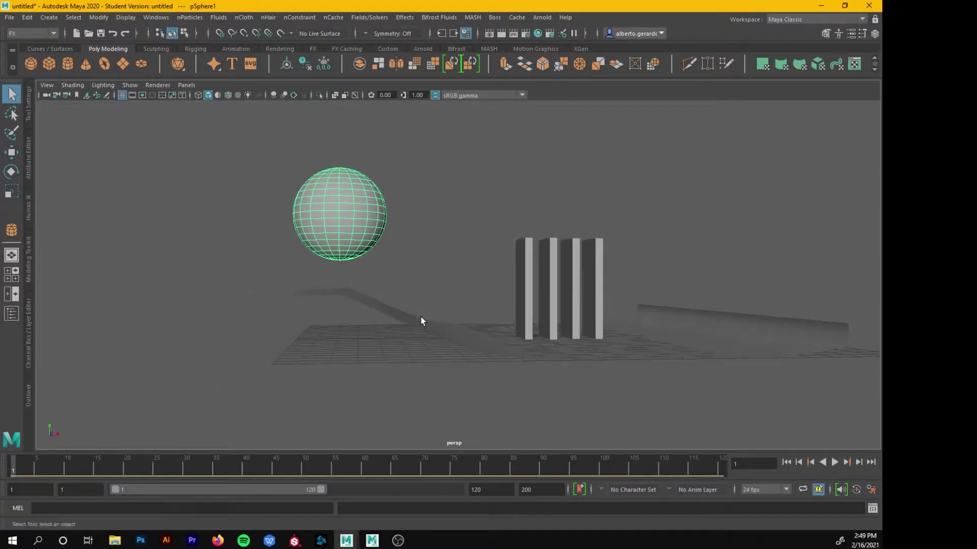
pyautogui.press('w')
pyautogui.keyDown('alt'); pyautogui.moveTo(392, 239); pyautogui.dragTo(362, 290); pyautogui.keyUp('alt')
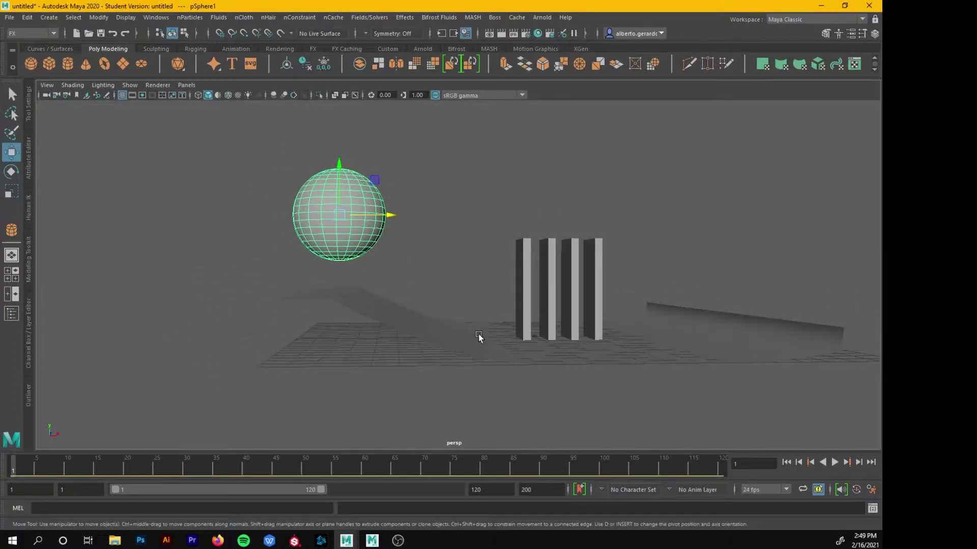
pyautogui.moveTo(383, 217); pyautogui.dragTo(395, 215)
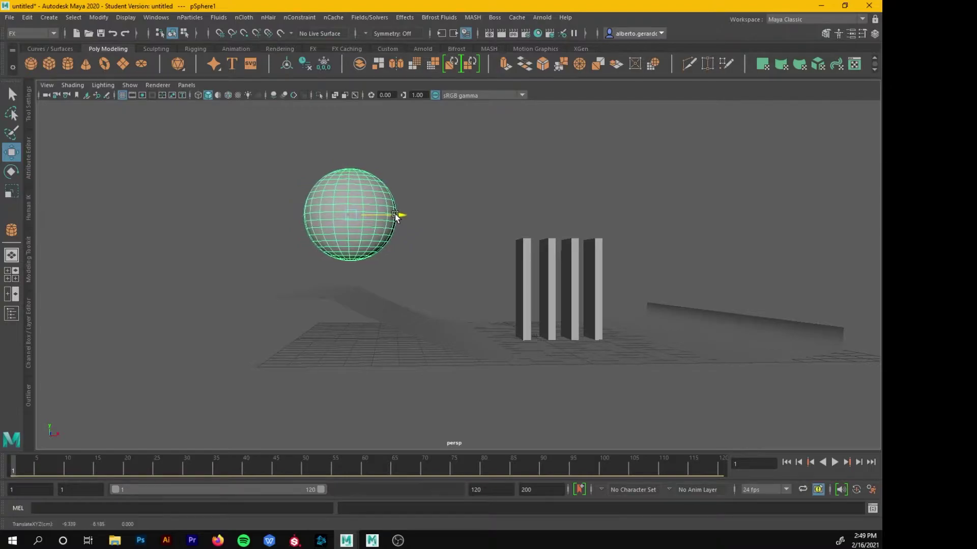
pyautogui.click(456, 216)
# Play the simulation from frame 1 to check how the repositioned sphere lands on the ramp
pyautogui.keyDown('alt'); pyautogui.moveTo(506, 262); pyautogui.dragTo(477, 279); pyautogui.keyUp('alt')
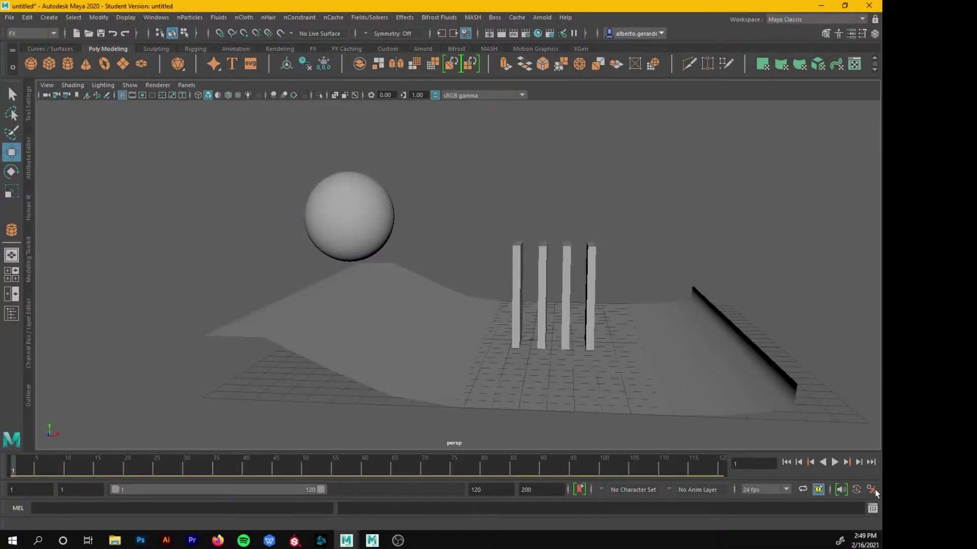
pyautogui.click(835, 462)
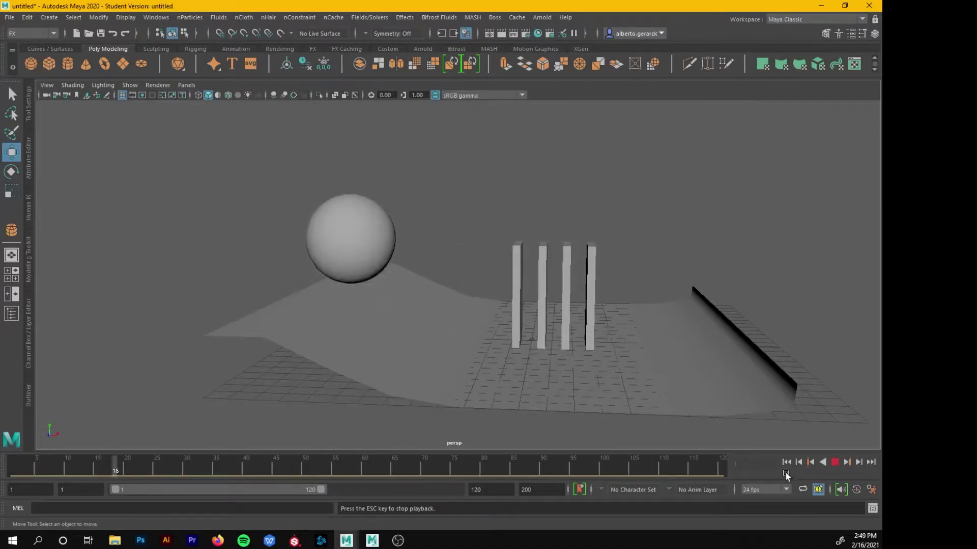
pyautogui.click(835, 462)
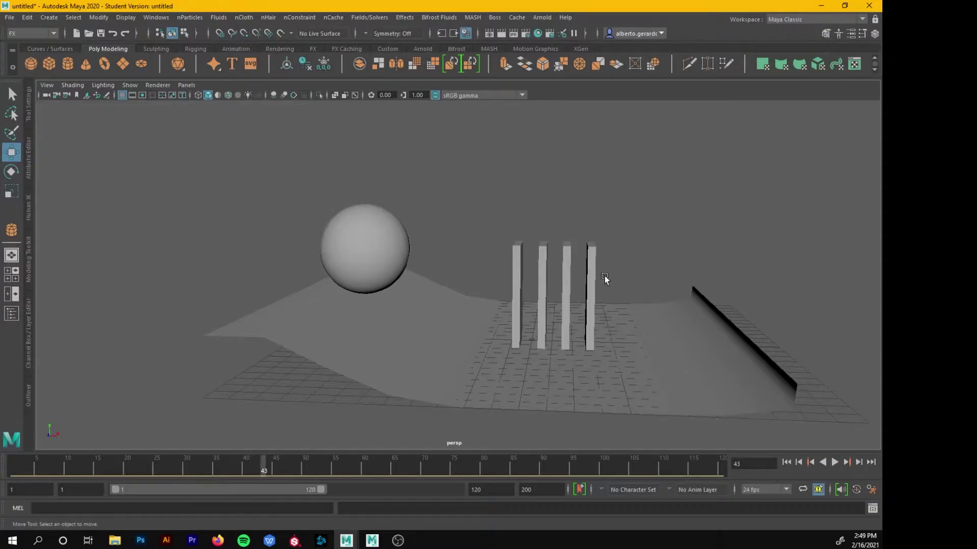
# Set the animation end frame to 600 and extend the playback range to the full 600 frames
pyautogui.click(541, 490)
pyautogui.write('600')
pyautogui.press('Return')
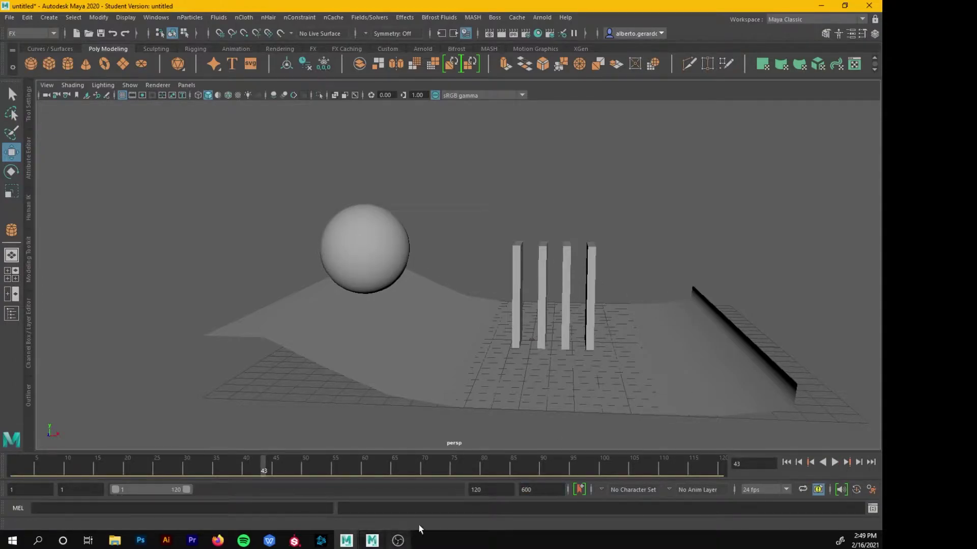
pyautogui.doubleClick(188, 488)
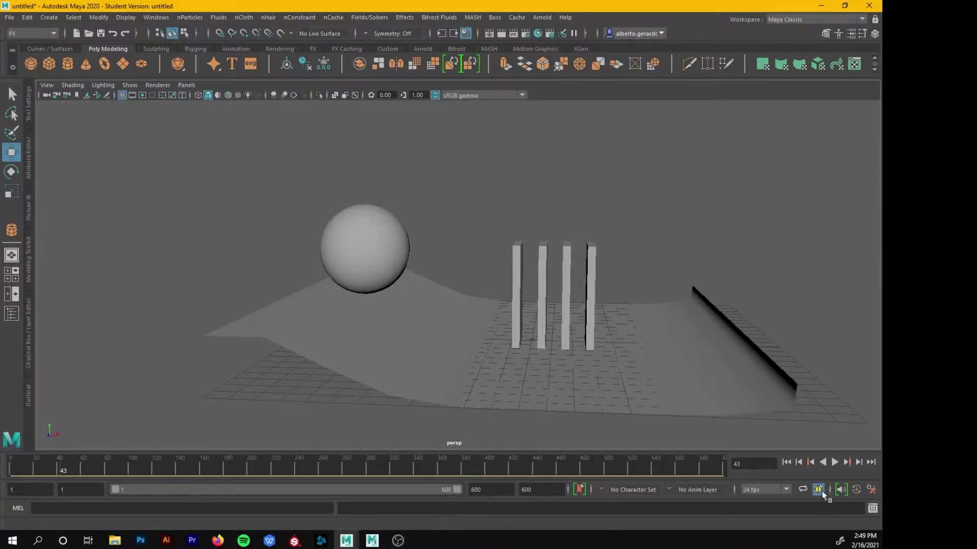
# Play the longer simulation and examine the sphere rolling down the ramp into the slabs from several angles
pyautogui.click(834, 462)
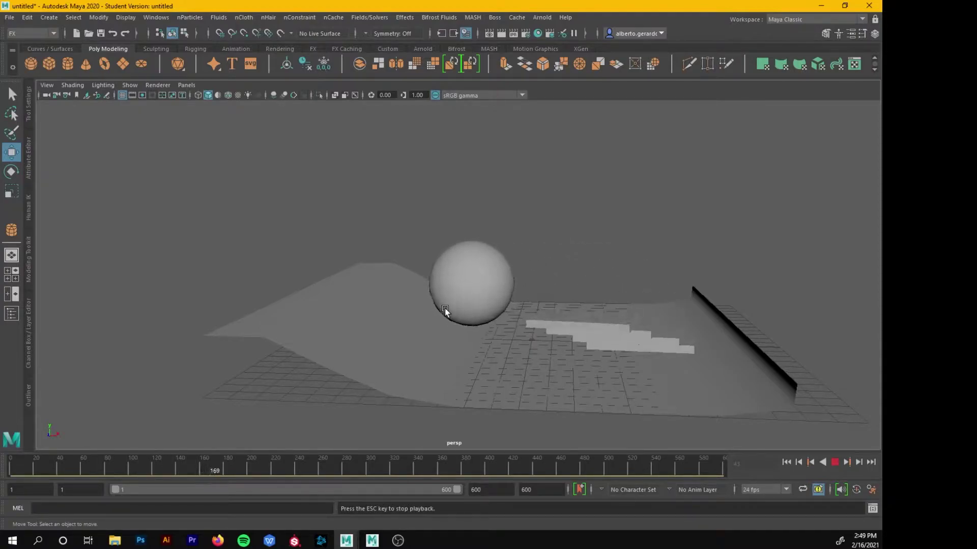
pyautogui.moveTo(476, 393)
pyautogui.keyDown('alt'); pyautogui.mouseDown()
pyautogui.moveTo(449, 425)
pyautogui.moveTo(480, 405)
pyautogui.moveTo(477, 388)
pyautogui.mouseUp(); pyautogui.keyUp('alt')
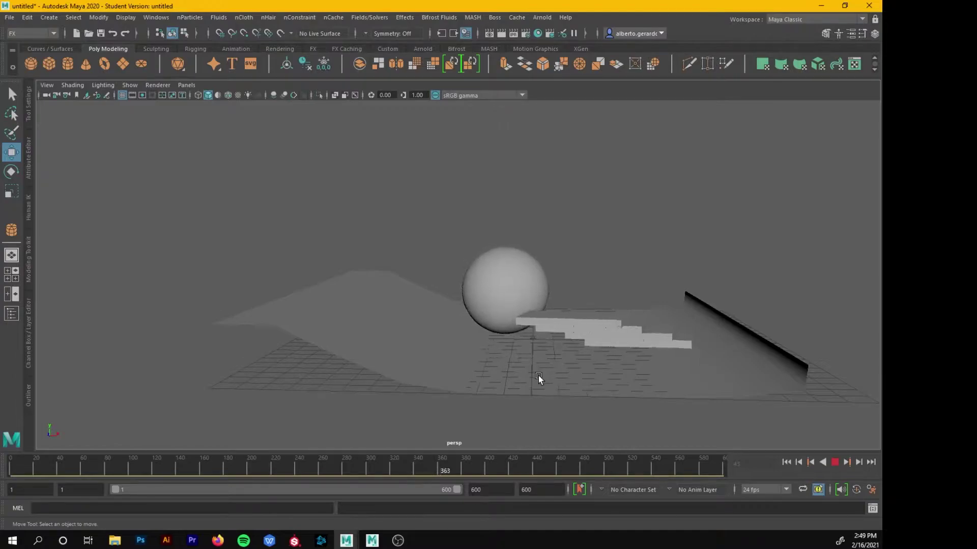
pyautogui.keyDown('alt'); pyautogui.moveTo(588, 359); pyautogui.dragTo(586, 378); pyautogui.keyUp('alt')
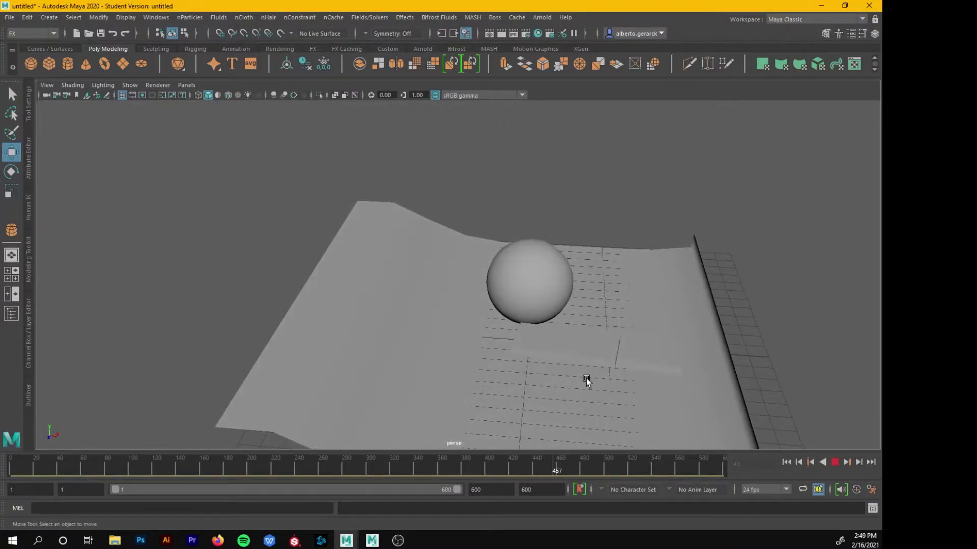
pyautogui.click(835, 463)
pyautogui.keyDown('alt'); pyautogui.moveTo(722, 395); pyautogui.dragTo(630, 324); pyautogui.keyUp('alt')
pyautogui.keyDown('alt'); pyautogui.moveTo(630, 325); pyautogui.dragTo(584, 331, button='right'); pyautogui.keyUp('alt')
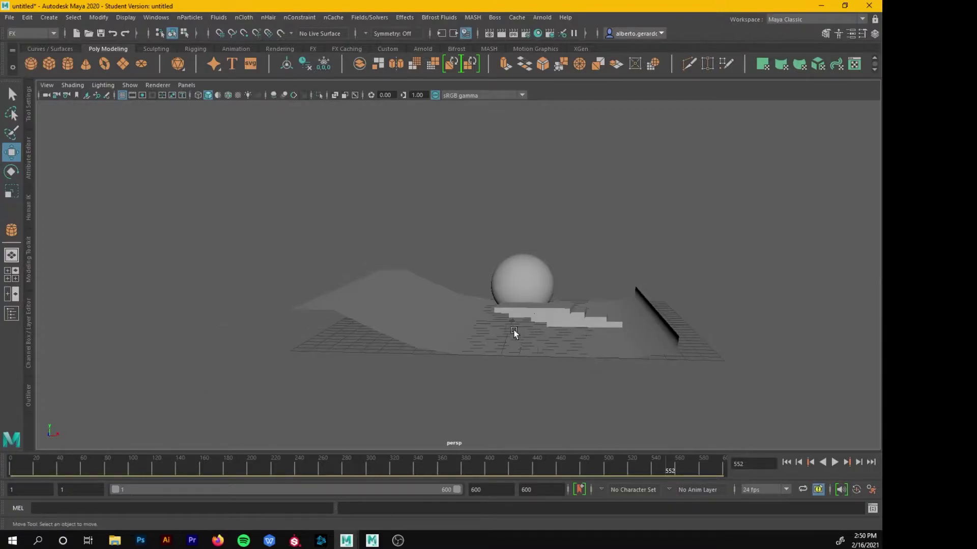
pyautogui.keyDown('alt'); pyautogui.moveTo(515, 333); pyautogui.dragTo(570, 402, button='middle'); pyautogui.keyUp('alt')
# Back at frame 1, scale the sphere uniformly to about 5.1 and raise it high above the ramp
pyautogui.click(568, 344)
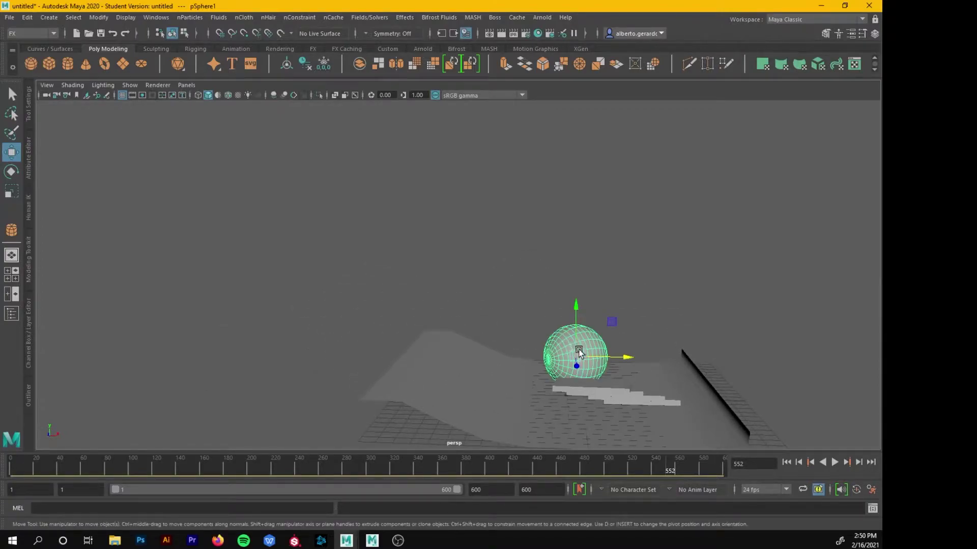
pyautogui.click(14, 472)
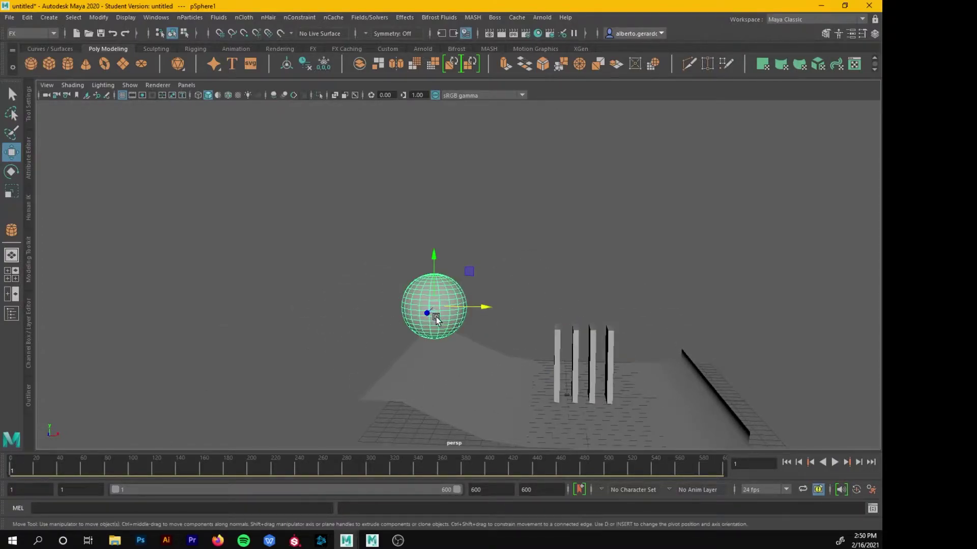
pyautogui.press('r')
pyautogui.moveTo(437, 306); pyautogui.dragTo(597, 288)
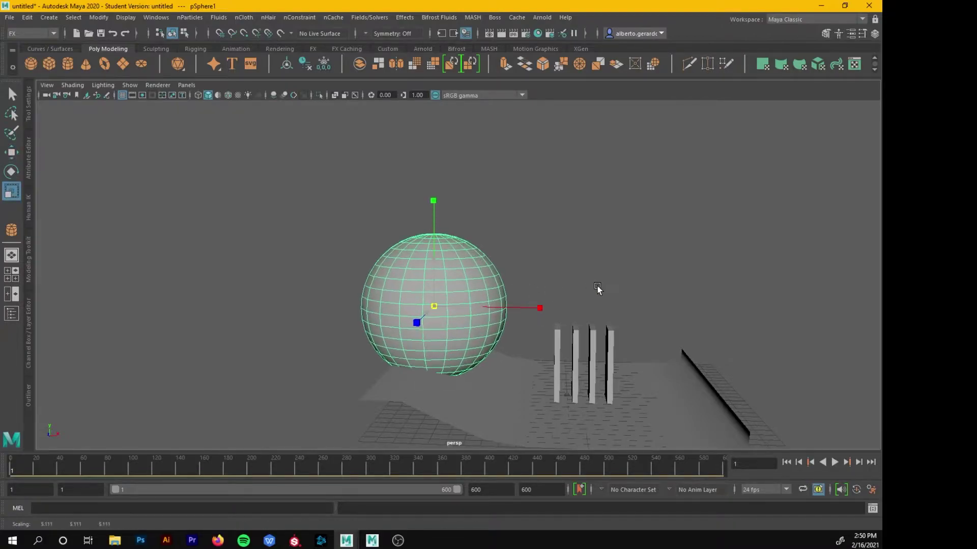
pyautogui.press('w')
pyautogui.moveTo(435, 264); pyautogui.dragTo(457, 99)
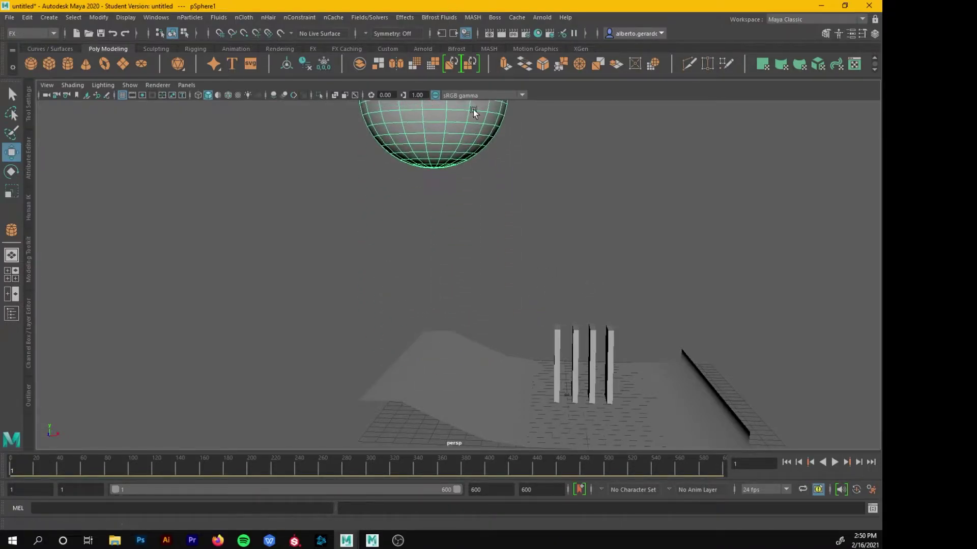
# Play the simulation with the enlarged sphere dropping from high above the ramp and examine its impact on the slabs from several angles
pyautogui.scroll(-3, 490, 169)
pyautogui.click(523, 262)
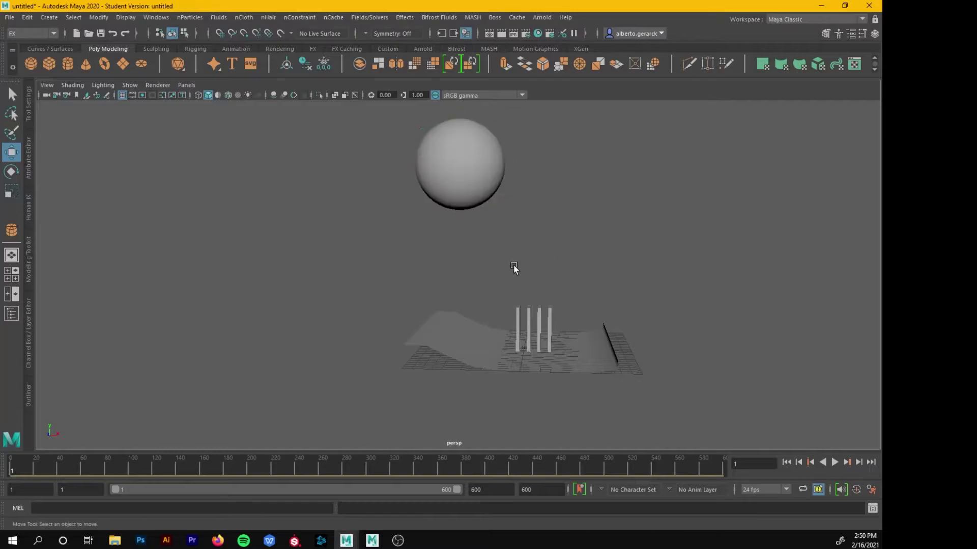
pyautogui.scroll(5, 719, 310)
pyautogui.click(834, 463)
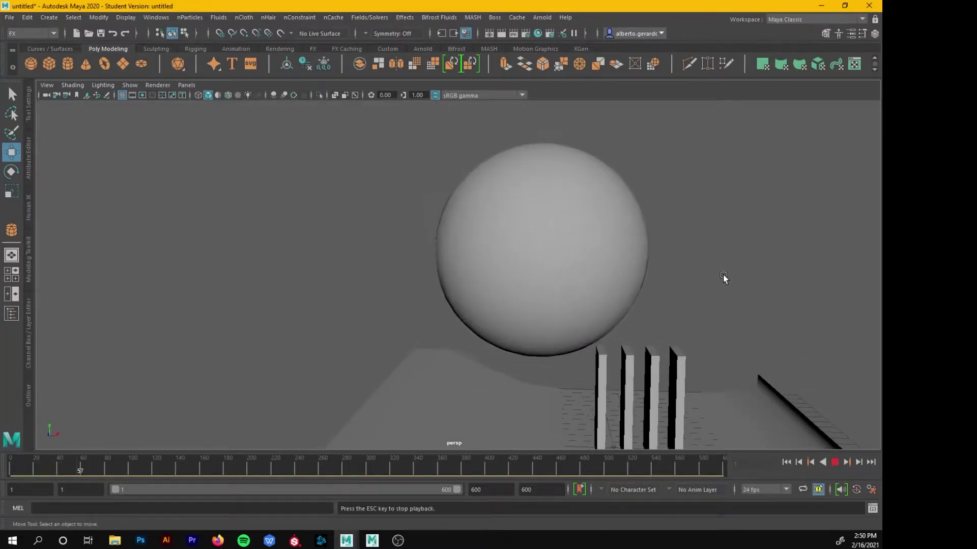
pyautogui.keyDown('alt'); pyautogui.moveTo(798, 403); pyautogui.dragTo(743, 372, button='right'); pyautogui.keyUp('alt')
pyautogui.keyDown('alt'); pyautogui.moveTo(743, 372); pyautogui.dragTo(704, 335, button='middle'); pyautogui.keyUp('alt')
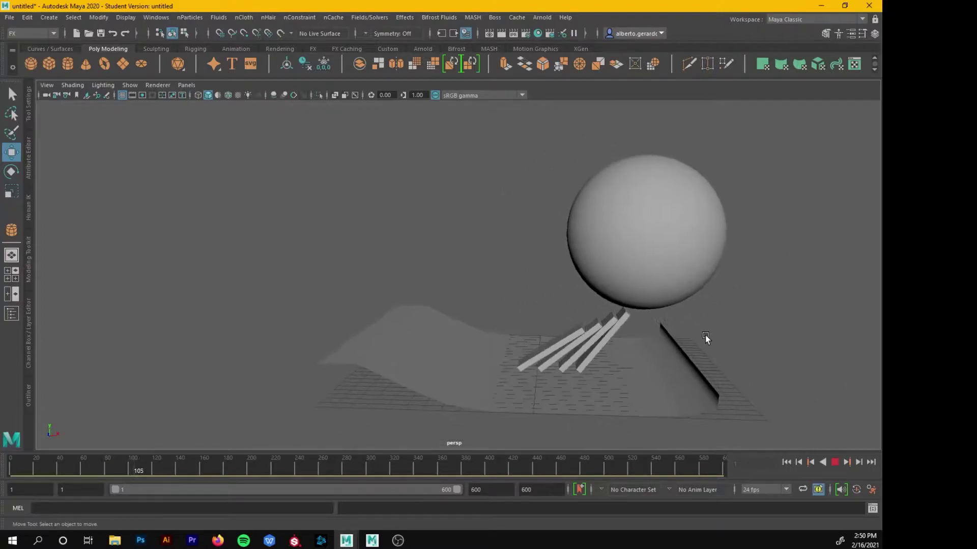
pyautogui.keyDown('alt'); pyautogui.moveTo(697, 337); pyautogui.dragTo(542, 374); pyautogui.keyUp('alt')
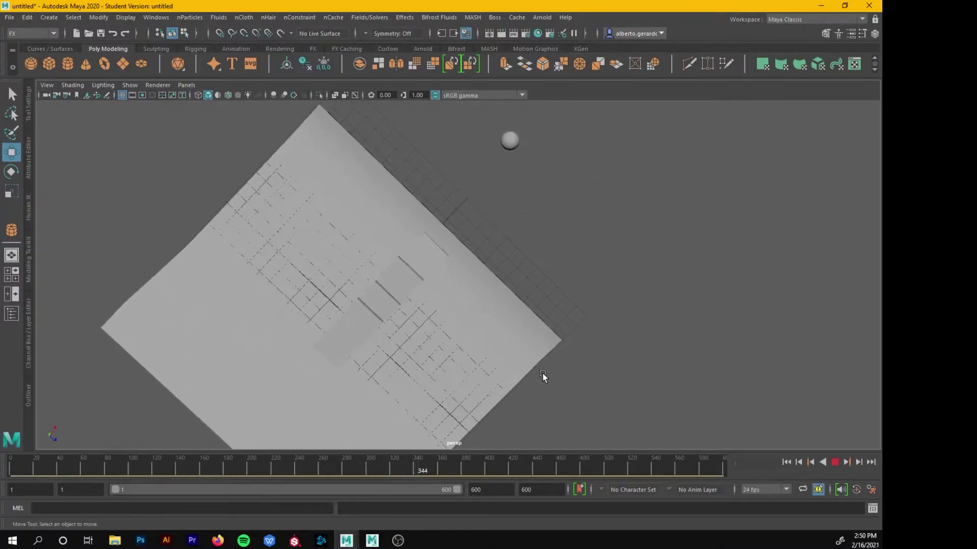
pyautogui.click(835, 462)
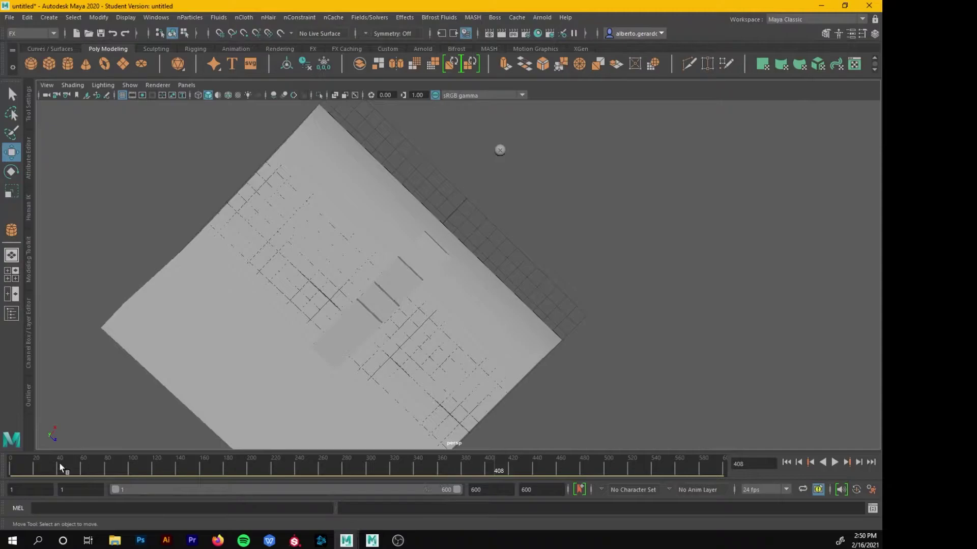
# Back at frame 1, scale the sphere down uniformly and lower it slightly above the ramp
pyautogui.click(11, 467)
pyautogui.keyDown('alt'); pyautogui.moveTo(420, 382); pyautogui.dragTo(448, 341); pyautogui.keyUp('alt')
pyautogui.keyDown('alt'); pyautogui.moveTo(448, 341); pyautogui.dragTo(530, 433, button='middle'); pyautogui.keyUp('alt')
pyautogui.keyDown('alt'); pyautogui.moveTo(529, 435); pyautogui.dragTo(447, 340); pyautogui.keyUp('alt')
pyautogui.click(401, 201)
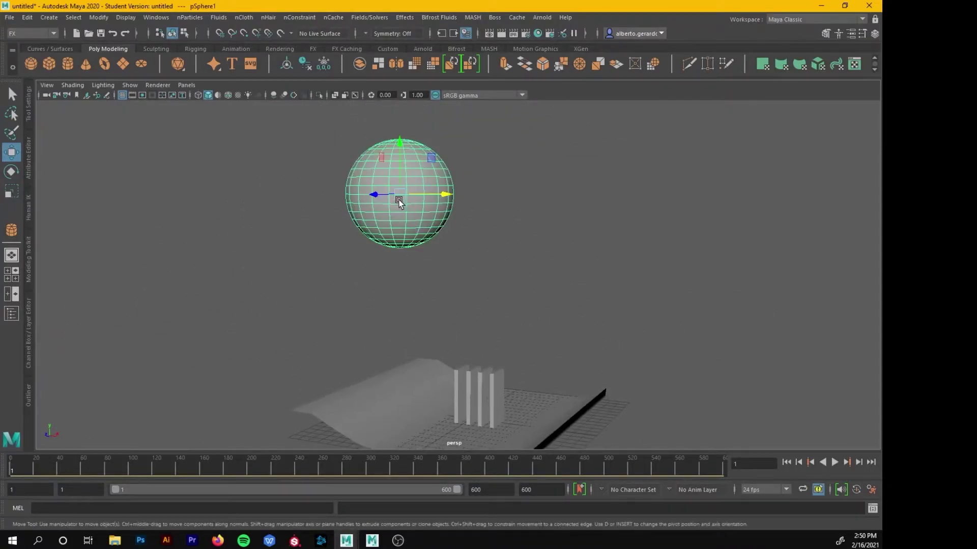
pyautogui.press('r')
pyautogui.moveTo(395, 194); pyautogui.dragTo(473, 305)
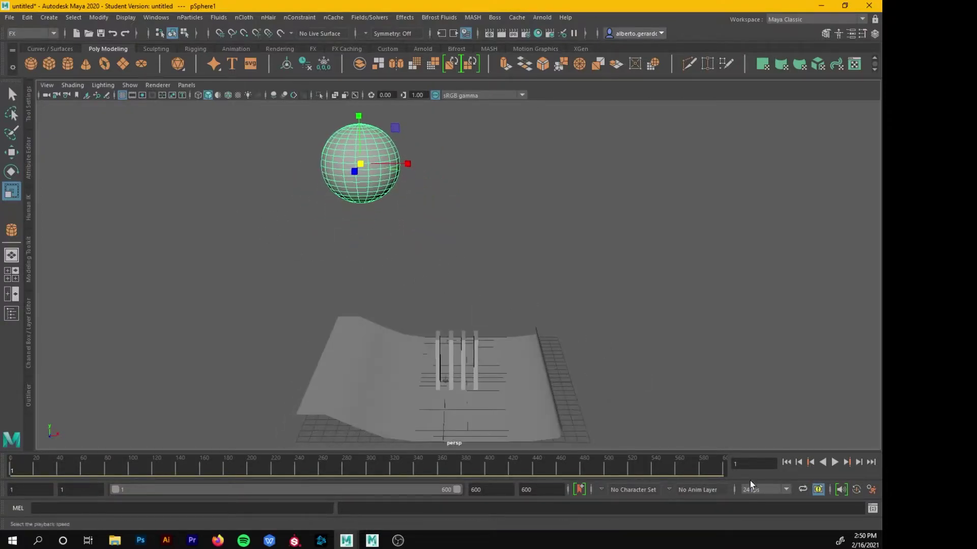
pyautogui.press('w')
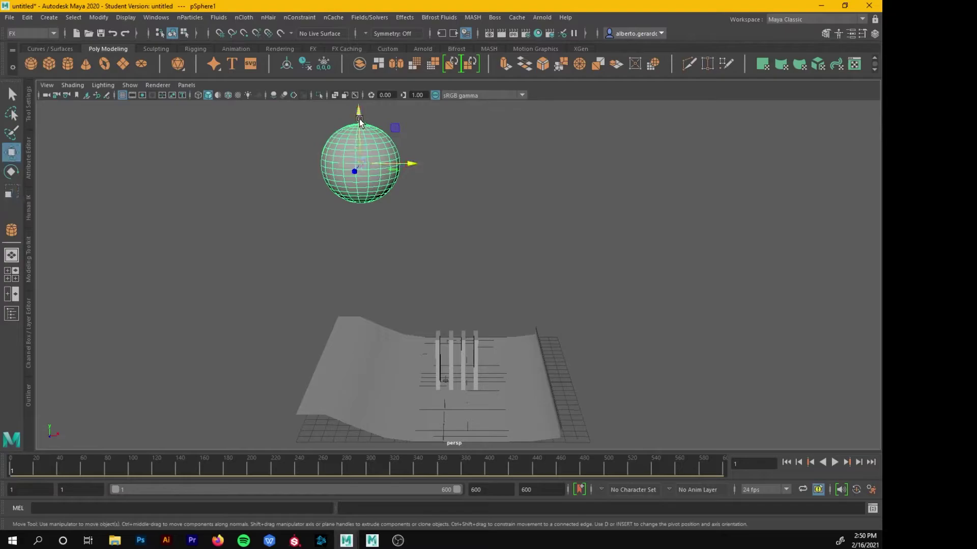
pyautogui.moveTo(359, 122); pyautogui.dragTo(359, 137)
pyautogui.click(723, 381)
# Play the simulation with the smaller sphere and examine the scene from several angles
pyautogui.click(835, 462)
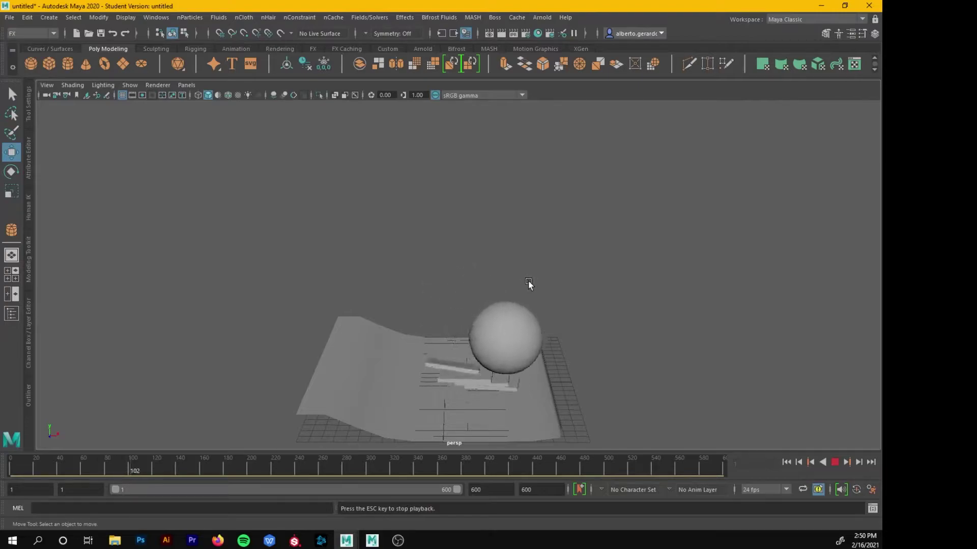
pyautogui.keyDown('alt'); pyautogui.moveTo(610, 318); pyautogui.dragTo(423, 209); pyautogui.keyUp('alt')
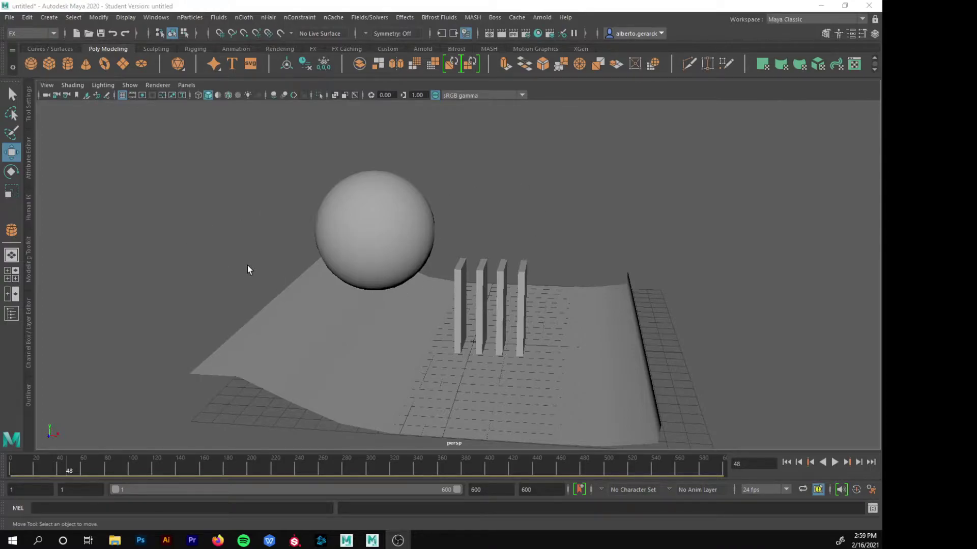
pyautogui.moveTo(336, 302)
pyautogui.keyDown('alt'); pyautogui.mouseDown()
pyautogui.moveTo(367, 316)
pyautogui.moveTo(334, 308)
pyautogui.mouseUp(); pyautogui.keyUp('alt')
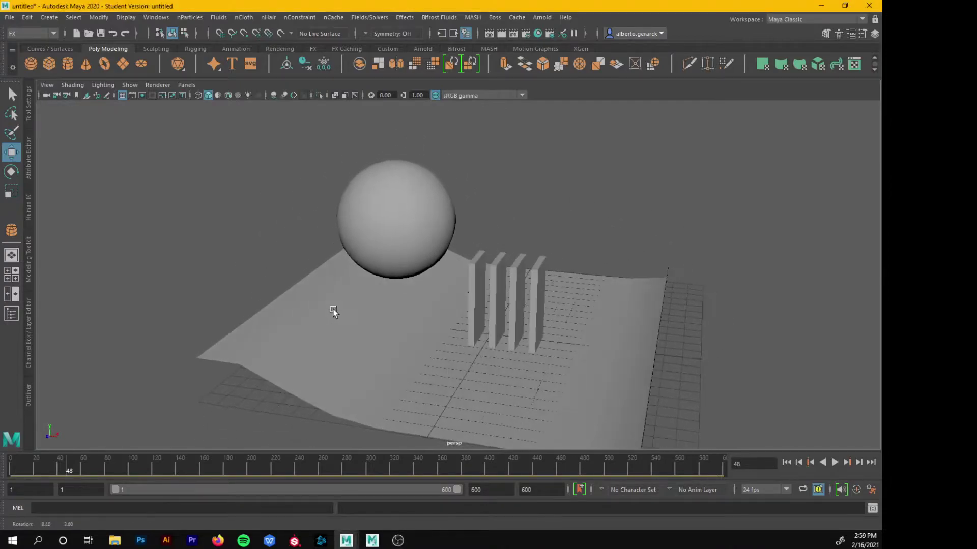
pyautogui.keyDown('alt'); pyautogui.moveTo(448, 308); pyautogui.dragTo(411, 314, button='middle'); pyautogui.keyUp('alt')
pyautogui.scroll(-3, 483, 310)
pyautogui.keyDown('alt'); pyautogui.moveTo(484, 310); pyautogui.dragTo(445, 304); pyautogui.keyUp('alt')
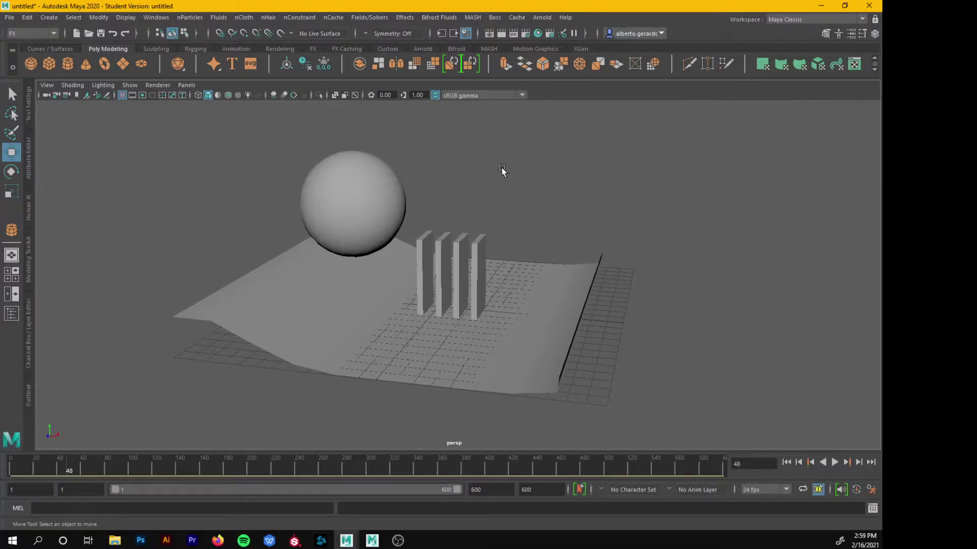
# Replay the simulation from frame 1 and stop it at frame 182, once the sphere has passed over the slabs
pyautogui.moveTo(441, 157); pyautogui.dragTo(206, 303)
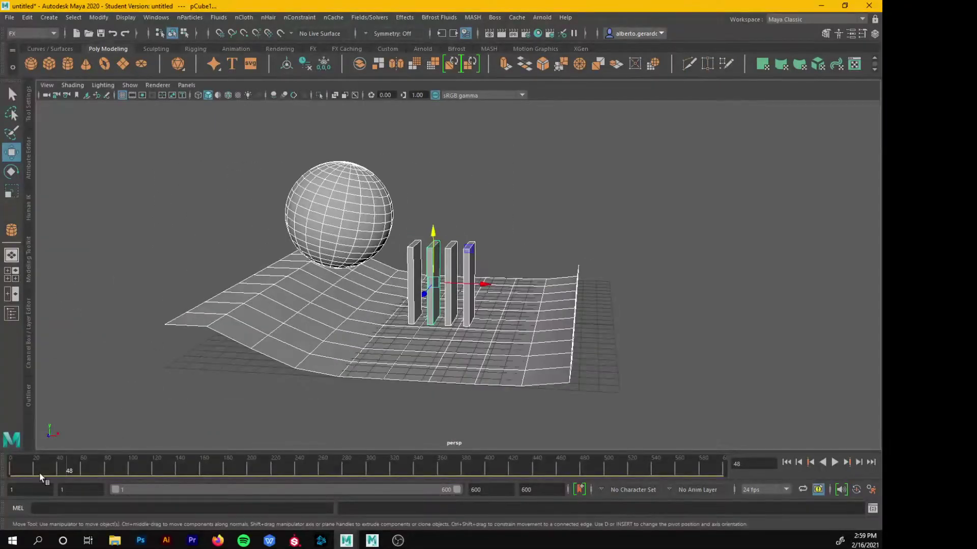
pyautogui.click(11, 470)
pyautogui.click(242, 371)
pyautogui.click(833, 462)
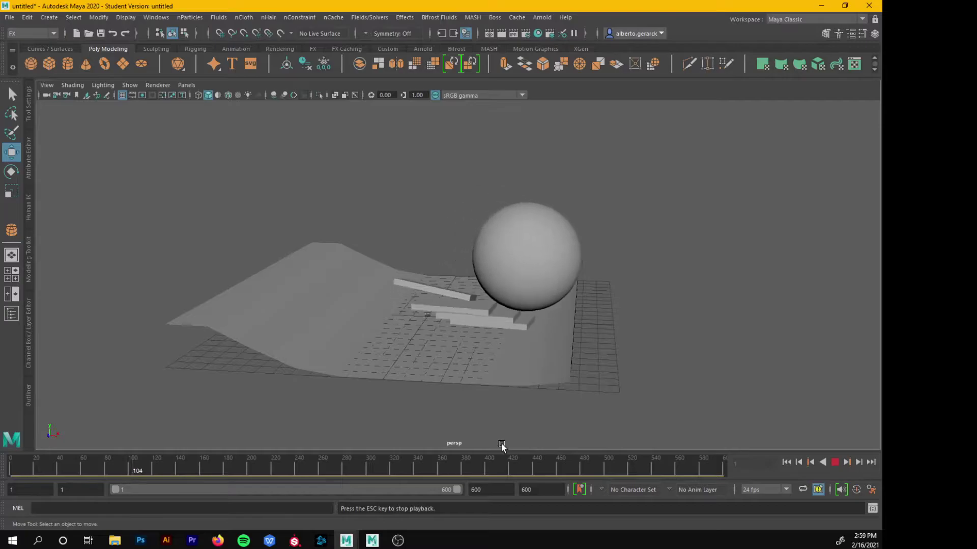
pyautogui.click(834, 462)
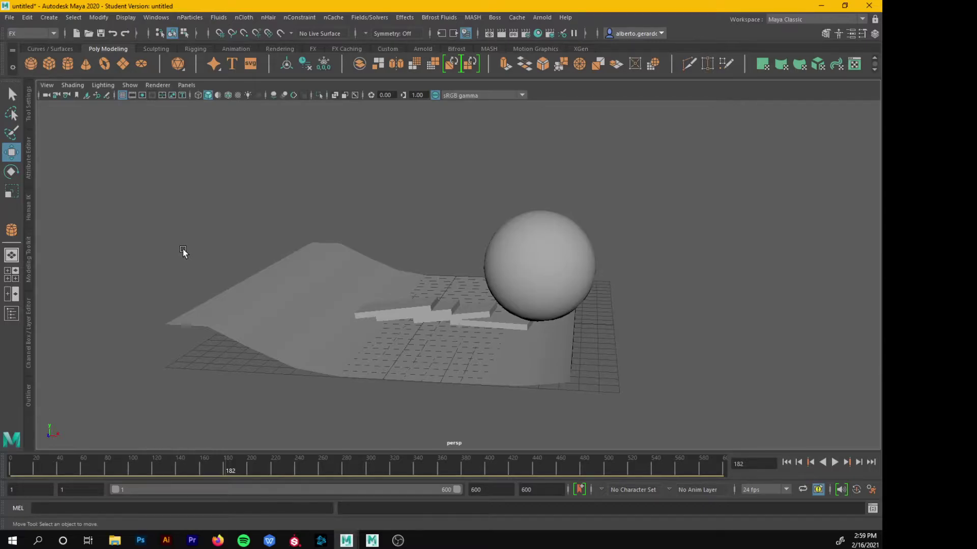
# Delete the sphere, the ramp and all the slabs from the scene
pyautogui.click(432, 295)
pyautogui.keyDown('alt'); pyautogui.moveTo(432, 295); pyautogui.dragTo(417, 309); pyautogui.keyUp('alt')
pyautogui.click(357, 237)
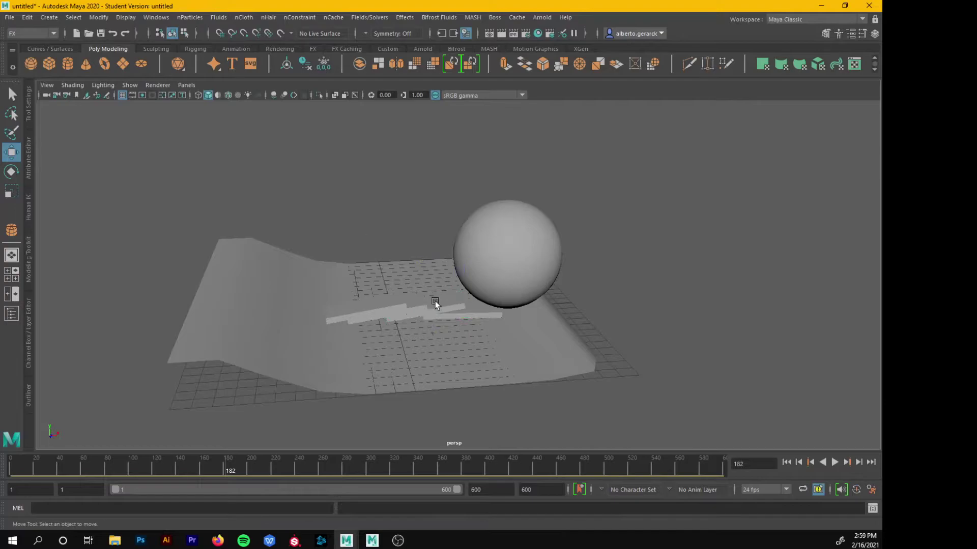
pyautogui.click(406, 304)
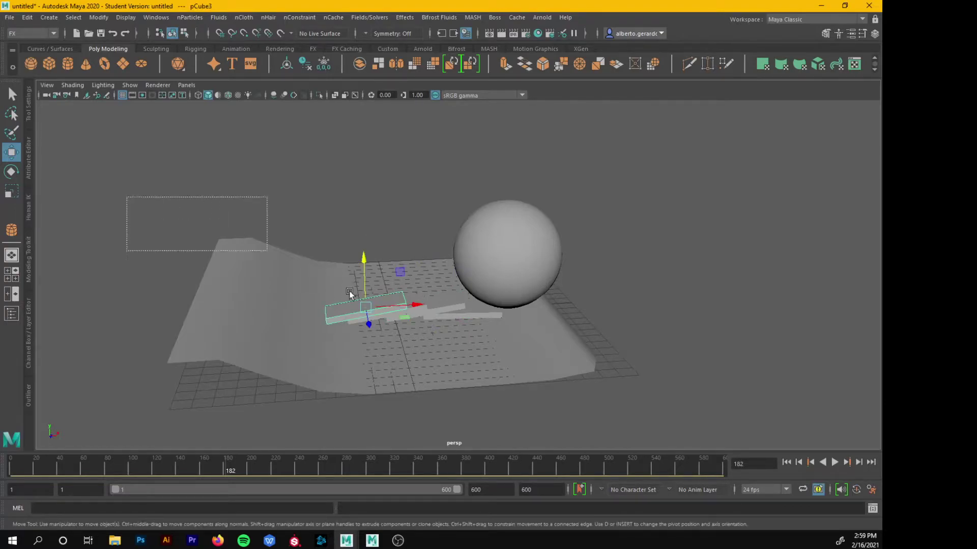
pyautogui.moveTo(271, 252); pyautogui.dragTo(643, 409)
pyautogui.press('Delete')
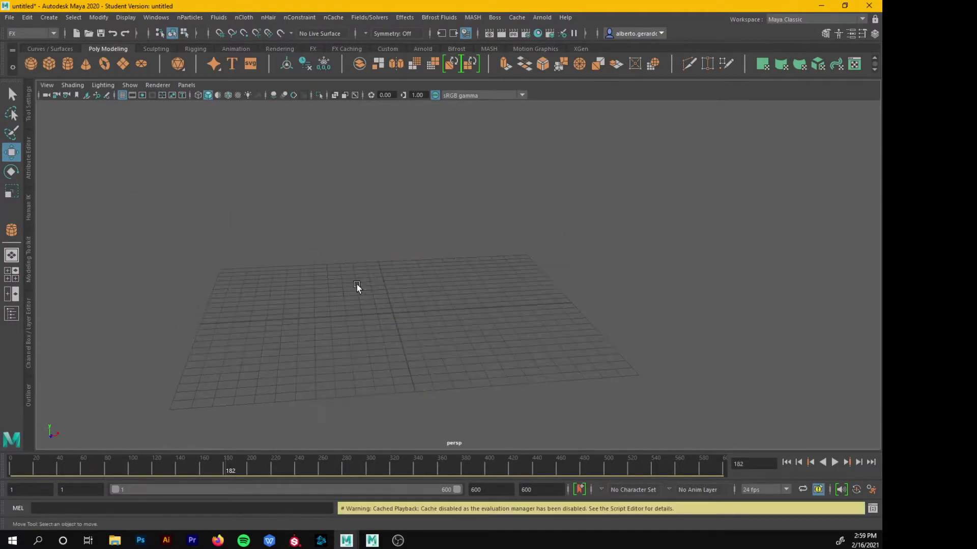
# Create a polygon plane at the origin and scale it up uniformly until it covers the whole grid
pyautogui.keyDown('alt'); pyautogui.moveTo(496, 294); pyautogui.dragTo(453, 295); pyautogui.keyUp('alt')
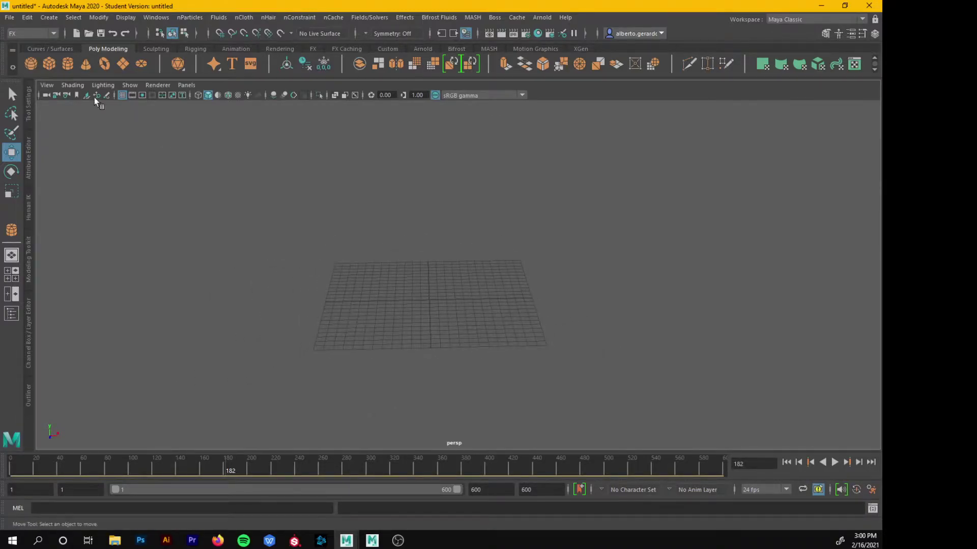
pyautogui.click(122, 66)
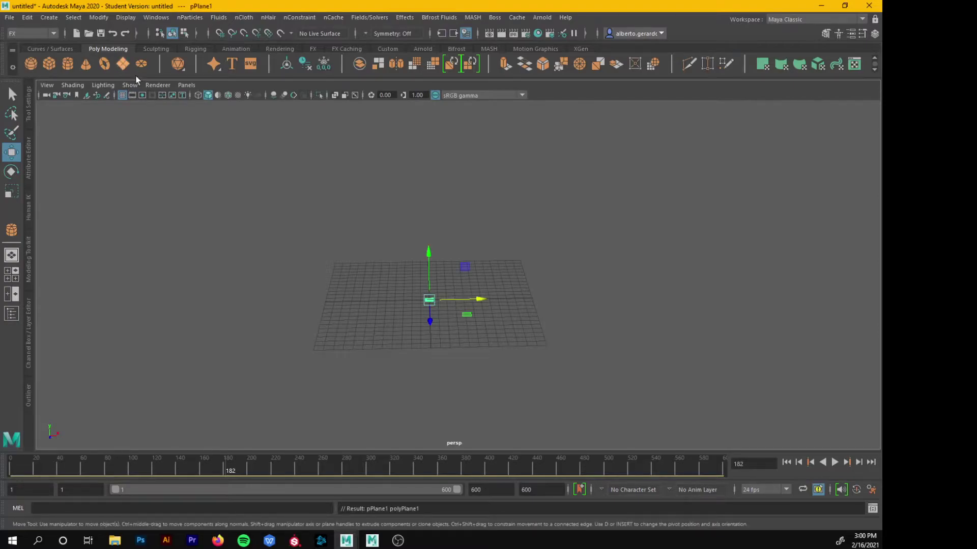
pyautogui.press('r')
pyautogui.moveTo(430, 300); pyautogui.dragTo(569, 291)
pyautogui.scroll(3, 543, 305)
pyautogui.keyDown('alt'); pyautogui.moveTo(478, 308); pyautogui.dragTo(410, 333); pyautogui.keyUp('alt')
pyautogui.scroll(3, 484, 323)
pyautogui.scroll(-1, 410, 333)
pyautogui.scroll(-2, 411, 334)
pyautogui.moveTo(410, 333)
pyautogui.keyDown('alt'); pyautogui.mouseDown(button='middle')
pyautogui.moveTo(421, 337)
pyautogui.moveTo(414, 330)
pyautogui.mouseUp(button='middle'); pyautogui.keyUp('alt')
pyautogui.keyDown('alt'); pyautogui.moveTo(414, 329); pyautogui.dragTo(426, 337); pyautogui.keyUp('alt')
# Select the ring of faces along all four edges of the plane and scale it outward
pyautogui.rightClick(463, 326)
pyautogui.moveTo(463, 328); pyautogui.dragTo(462, 250, button='right')
pyautogui.click(594, 401)
pyautogui.keyDown('shift'); pyautogui.doubleClick(548, 402); pyautogui.keyUp('shift')
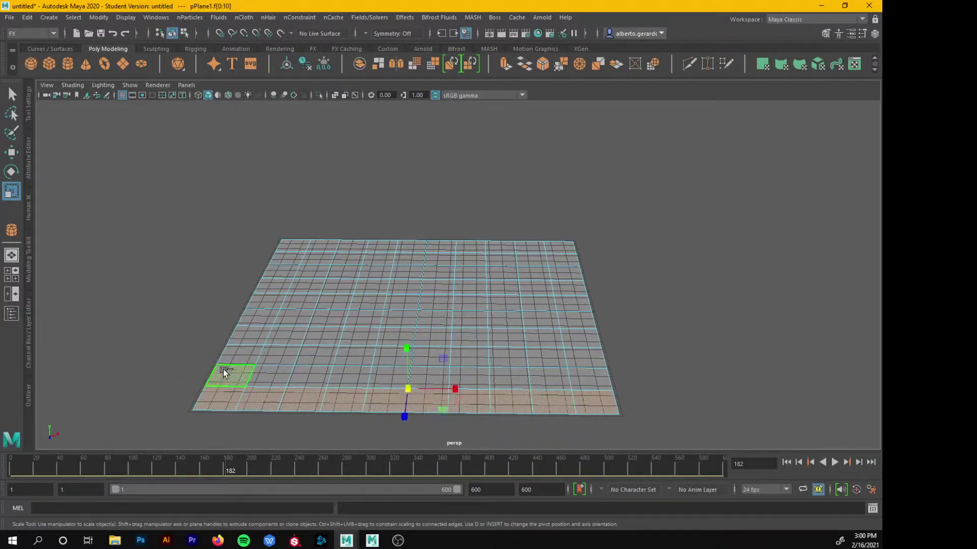
pyautogui.keyDown('shift'); pyautogui.doubleClick(234, 348); pyautogui.keyUp('shift')
pyautogui.keyDown('shift'); pyautogui.doubleClick(362, 240); pyautogui.keyUp('shift')
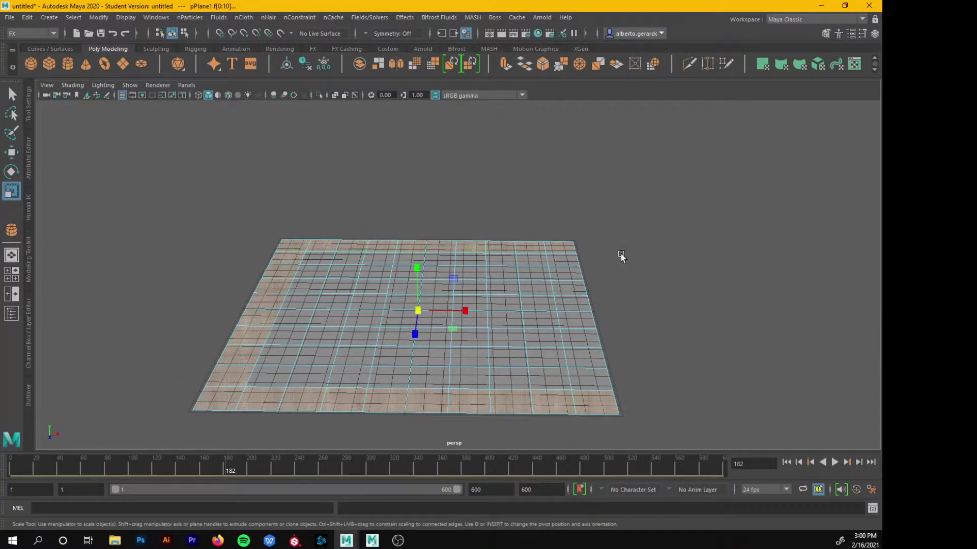
pyautogui.keyDown('shift'); pyautogui.doubleClick(566, 269); pyautogui.keyUp('shift')
pyautogui.keyDown('alt'); pyautogui.moveTo(478, 328); pyautogui.dragTo(447, 327); pyautogui.keyUp('alt')
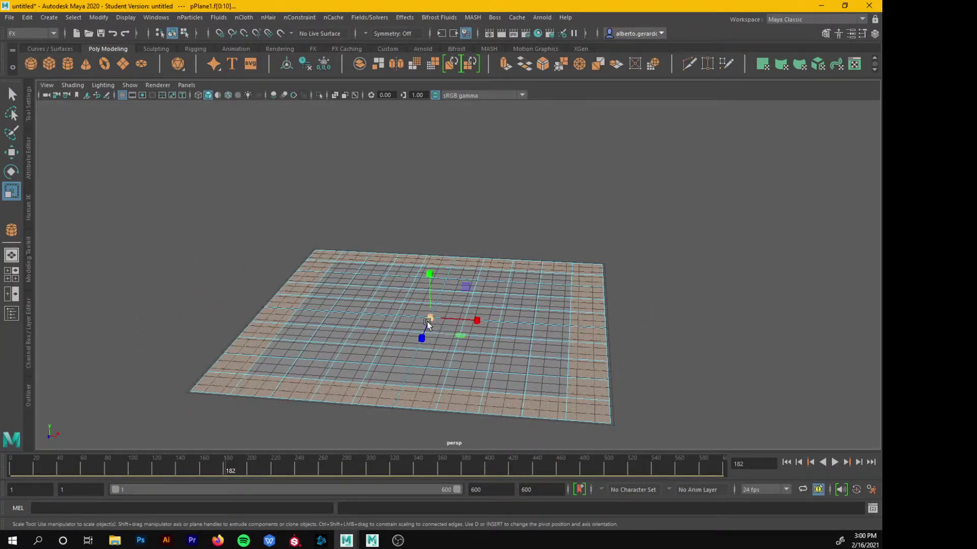
pyautogui.moveTo(430, 319); pyautogui.dragTo(495, 320)
# Extrude the plane's border faces upward into a raised rim around the floor, and select the whole plane in object mode
pyautogui.hotkey('ctrl', 'e')
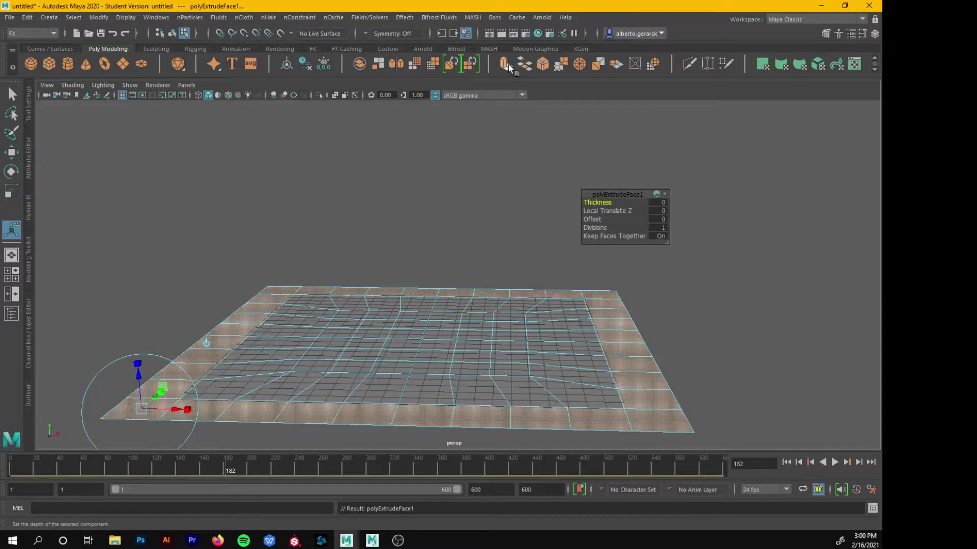
pyautogui.press('w')
pyautogui.moveTo(420, 285); pyautogui.dragTo(421, 305)
pyautogui.moveTo(413, 243)
pyautogui.mouseDown()
pyautogui.moveTo(418, 226)
pyautogui.moveTo(444, 315)
pyautogui.moveTo(532, 275)
pyautogui.moveTo(411, 235)
pyautogui.mouseUp()
pyautogui.keyDown('alt'); pyautogui.moveTo(487, 331); pyautogui.dragTo(542, 307); pyautogui.keyUp('alt')
pyautogui.moveTo(410, 321)
pyautogui.keyDown('alt'); pyautogui.mouseDown()
pyautogui.moveTo(425, 323)
pyautogui.moveTo(418, 338)
pyautogui.mouseUp(); pyautogui.keyUp('alt')
pyautogui.scroll(-3, 423, 325)
pyautogui.moveTo(462, 263); pyautogui.dragTo(508, 203, button='right')
pyautogui.keyDown('alt'); pyautogui.moveTo(440, 219); pyautogui.dragTo(412, 290); pyautogui.keyUp('alt')
pyautogui.click(456, 283)
pyautogui.keyDown('alt'); pyautogui.moveTo(456, 283); pyautogui.dragTo(445, 304, button='middle'); pyautogui.keyUp('alt')
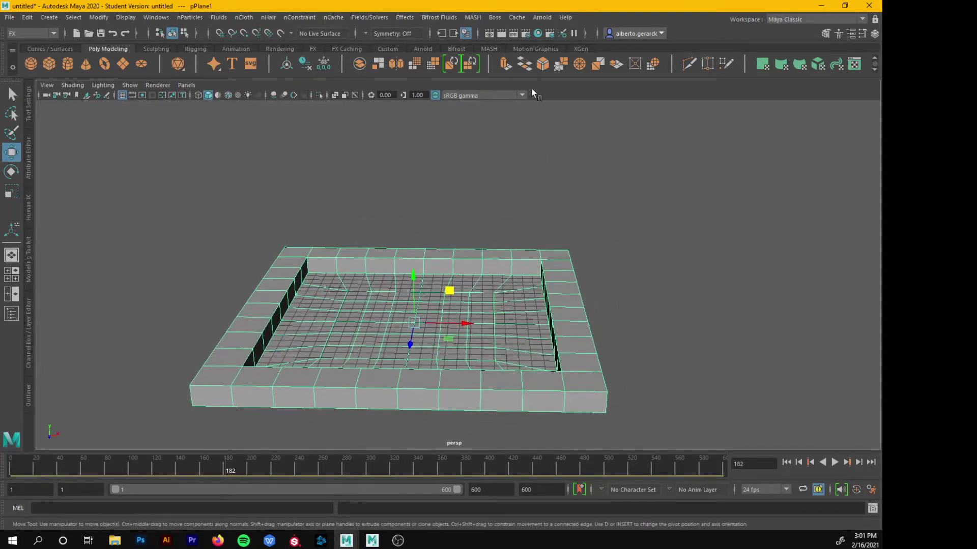
# In the Arnold render settings, set Camera (AA) samples to 2 and Diffuse, Specular, Transmission, SSS and Volume Indirect to 1
pyautogui.click(526, 33)
pyautogui.moveTo(388, 93); pyautogui.dragTo(446, 104)
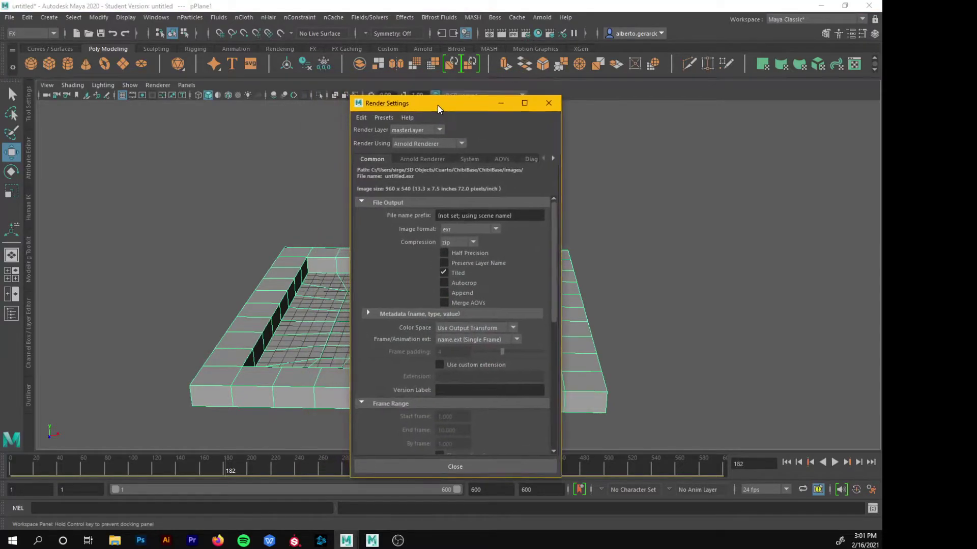
pyautogui.click(419, 161)
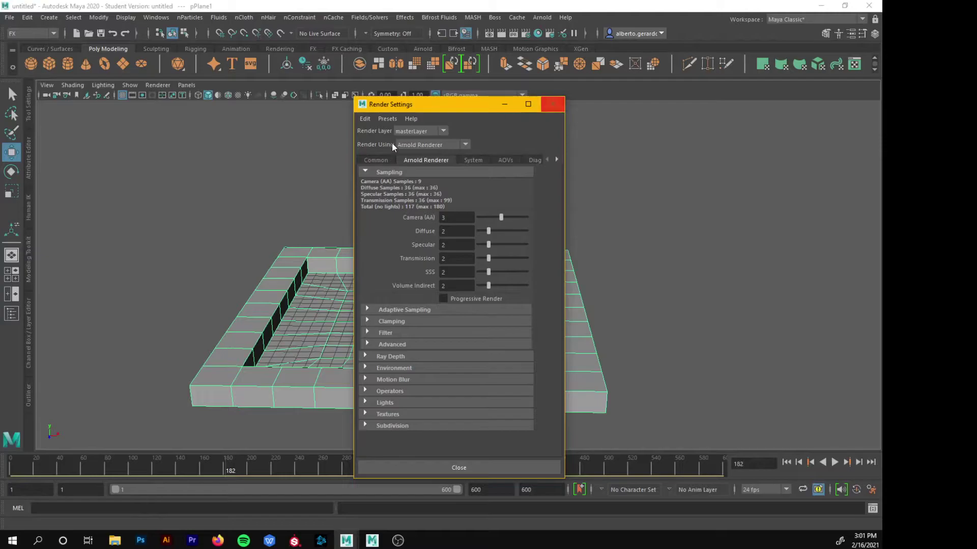
pyautogui.click(377, 159)
pyautogui.click(422, 160)
pyautogui.moveTo(498, 217); pyautogui.dragTo(497, 216)
pyautogui.moveTo(486, 243); pyautogui.dragTo(486, 250)
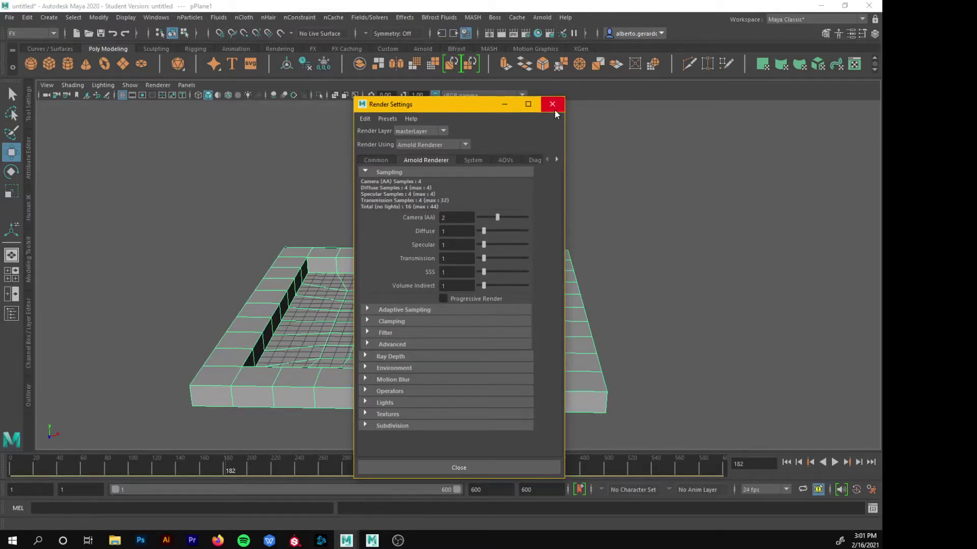
# Try the HD_720 image size preset for the render and return it to HD_540
pyautogui.click(379, 159)
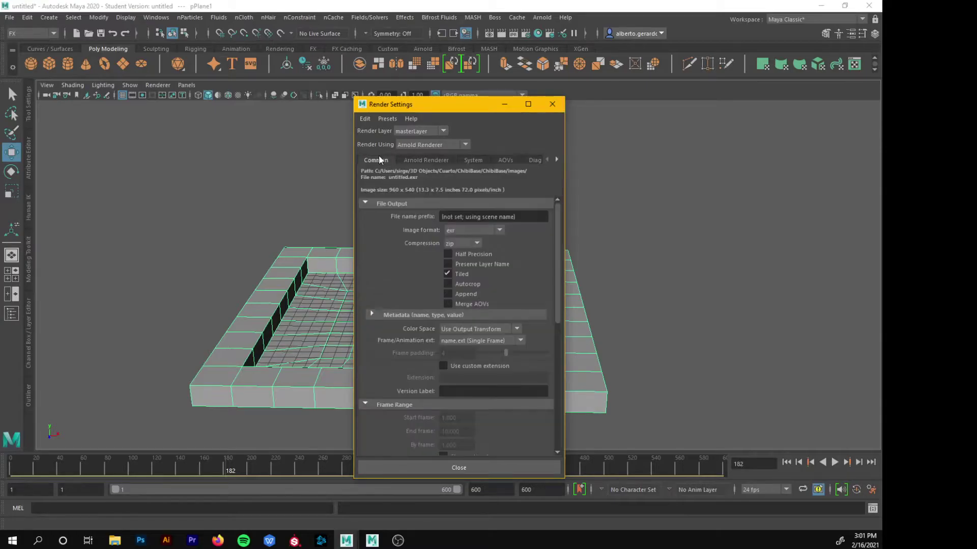
pyautogui.moveTo(560, 251); pyautogui.dragTo(556, 354)
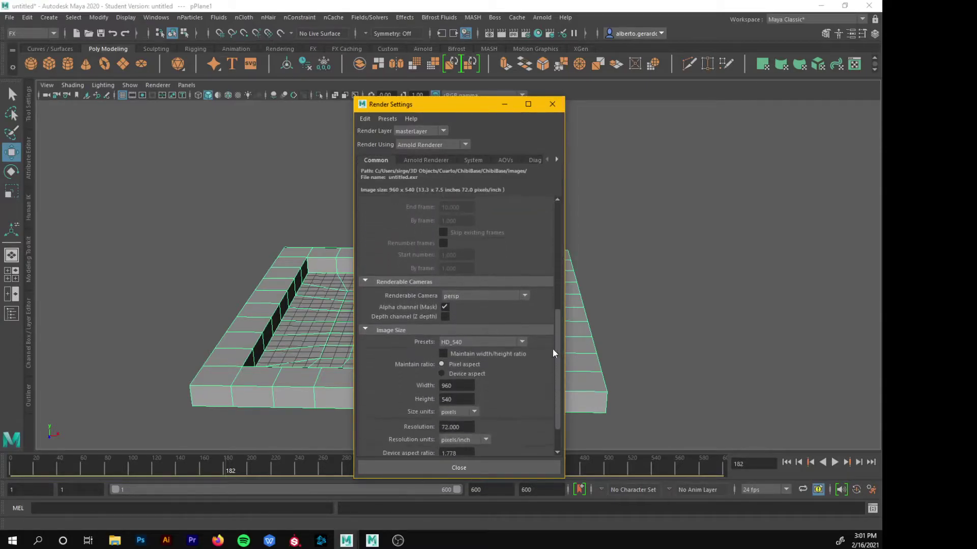
pyautogui.click(522, 342)
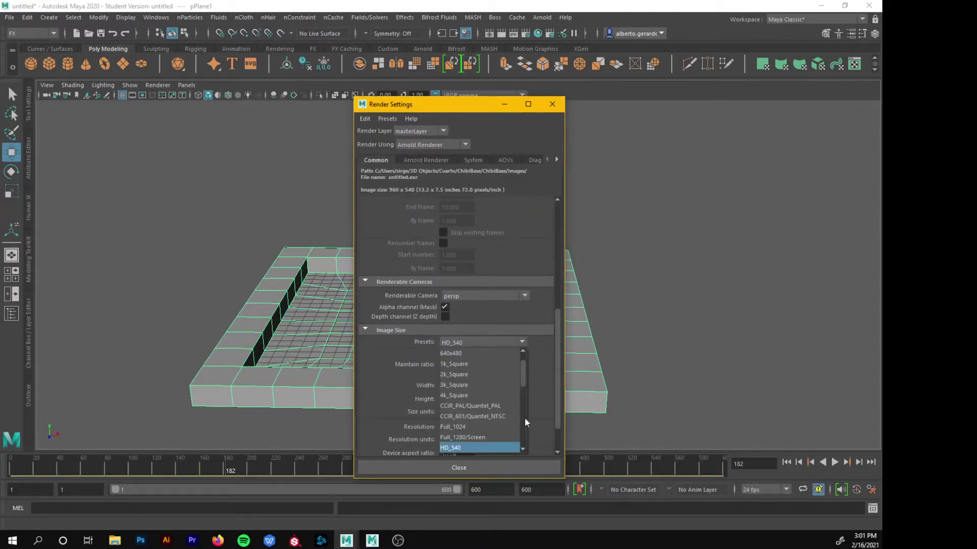
pyautogui.scroll(-3, 523, 377)
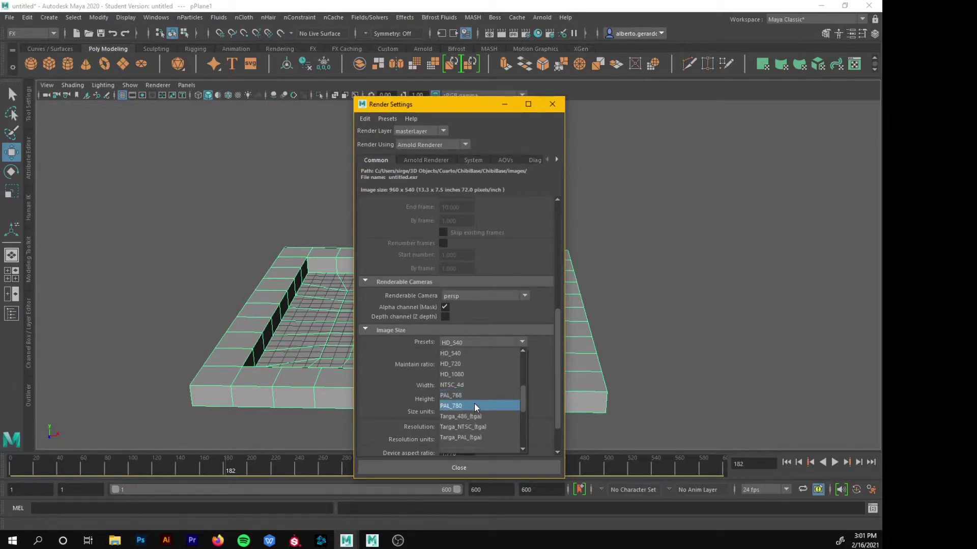
pyautogui.click(478, 362)
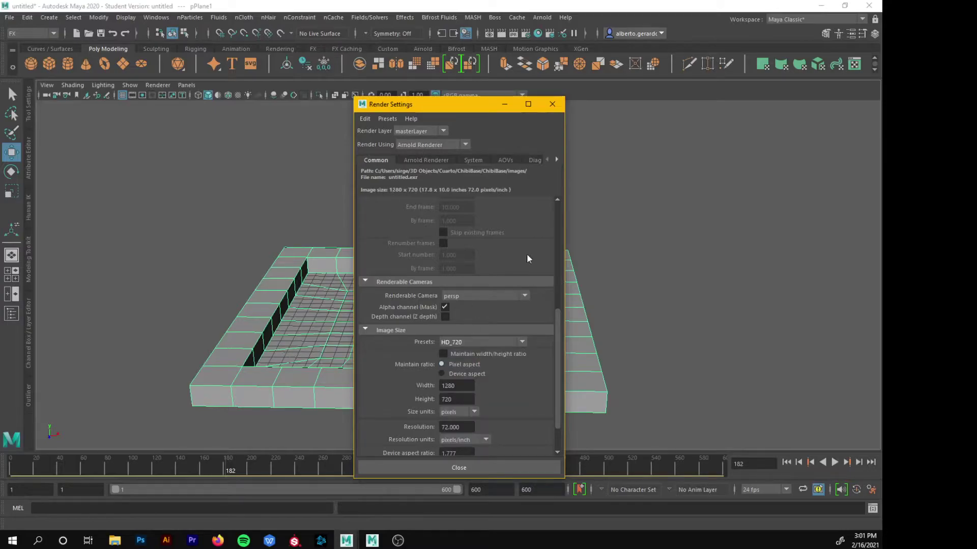
pyautogui.click(523, 341)
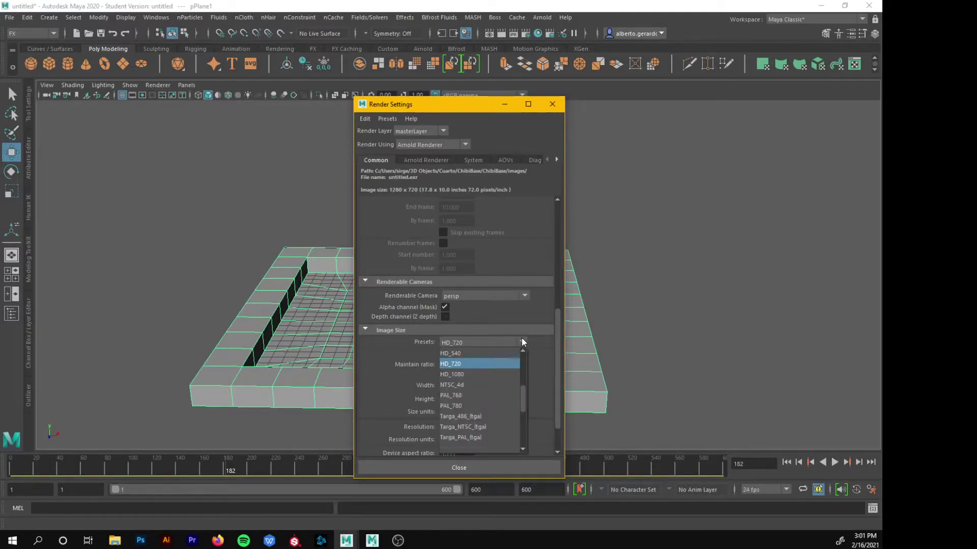
pyautogui.click(516, 352)
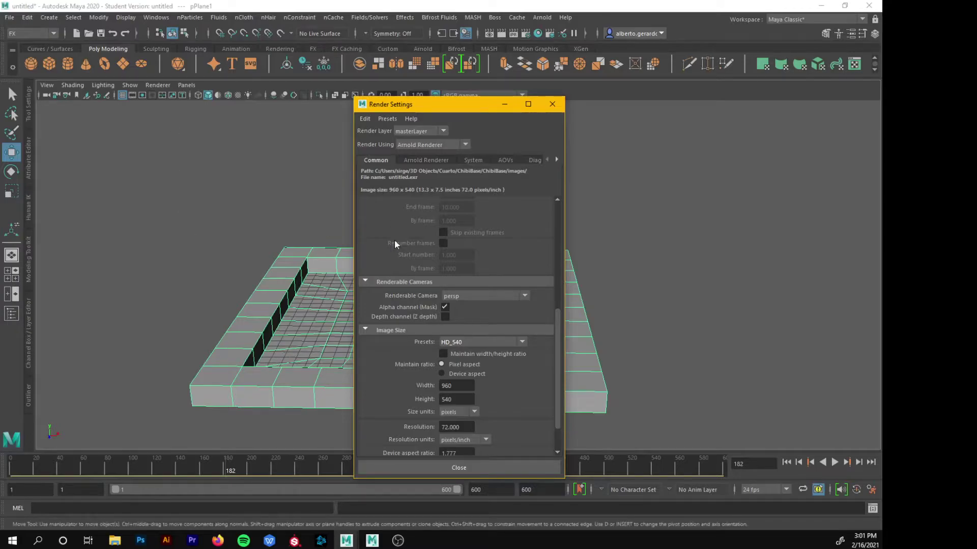
# Close the render settings and create a polygon sphere at the centre of the rimmed plane
pyautogui.click(458, 467)
pyautogui.keyDown('alt'); pyautogui.moveTo(453, 367); pyautogui.dragTo(422, 240); pyautogui.keyUp('alt')
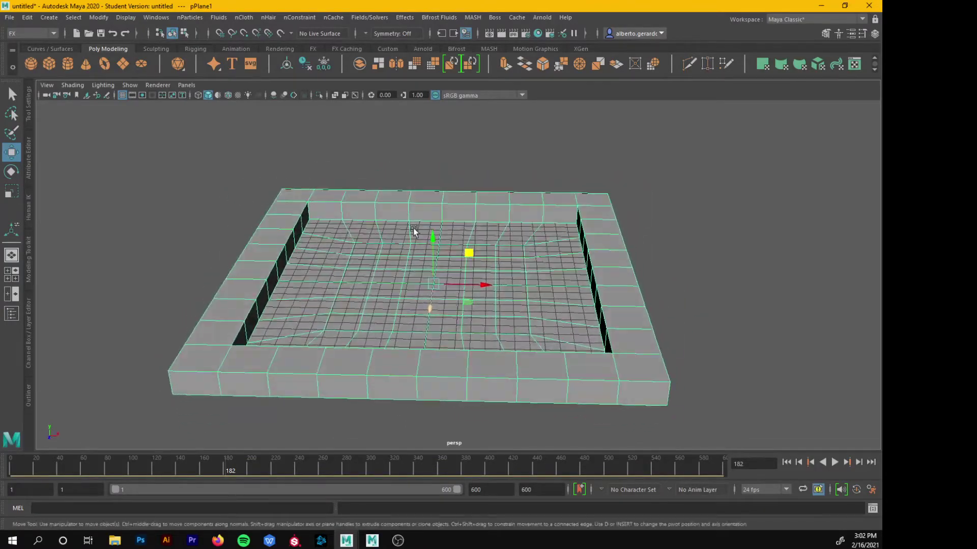
pyautogui.click(268, 137)
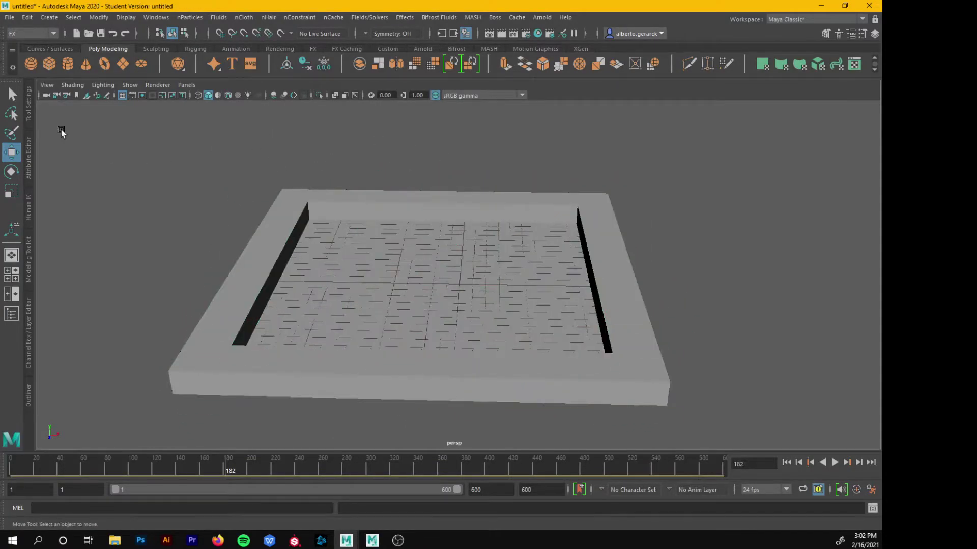
pyautogui.click(31, 63)
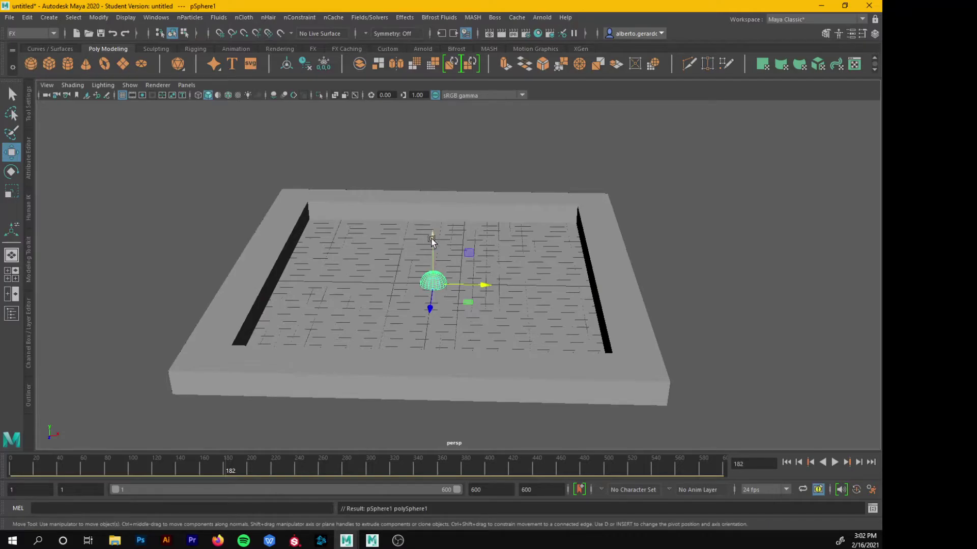
# Raise the half-buried sphere vertically until its whole body sits roughly on top of the plane's floor
pyautogui.keyDown('alt'); pyautogui.moveTo(434, 252); pyautogui.dragTo(435, 322, button='right'); pyautogui.keyUp('alt')
pyautogui.keyDown('alt'); pyautogui.moveTo(435, 322); pyautogui.dragTo(424, 313); pyautogui.keyUp('alt')
pyautogui.keyDown('alt'); pyautogui.moveTo(424, 313); pyautogui.dragTo(621, 384, button='right'); pyautogui.keyUp('alt')
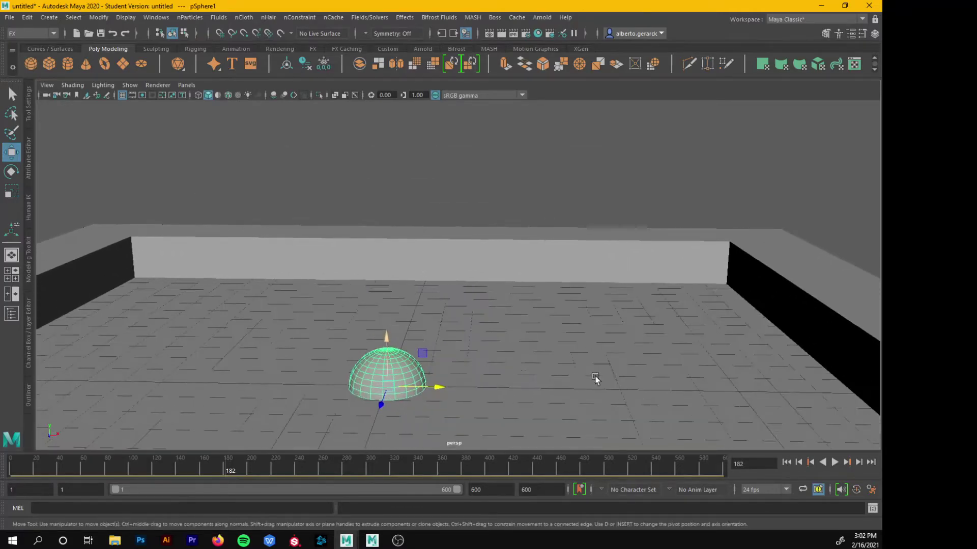
pyautogui.keyDown('alt'); pyautogui.moveTo(305, 340); pyautogui.dragTo(329, 289, button='middle'); pyautogui.keyUp('alt')
pyautogui.keyDown('alt'); pyautogui.moveTo(329, 289); pyautogui.dragTo(721, 378, button='right'); pyautogui.keyUp('alt')
pyautogui.keyDown('alt'); pyautogui.moveTo(367, 387); pyautogui.dragTo(385, 316); pyautogui.keyUp('alt')
# Show the side view full size with its objects in wireframe display
pyautogui.press('space')
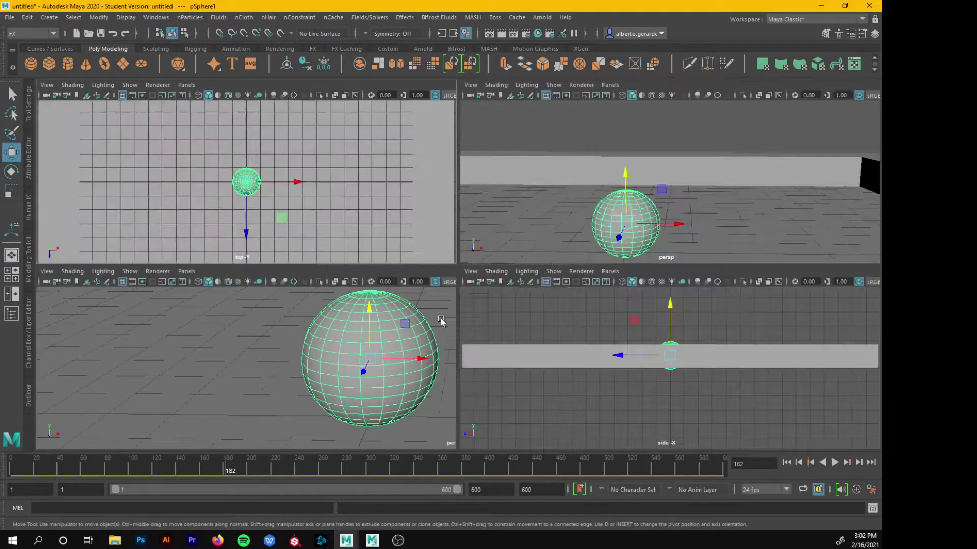
pyautogui.press('space')
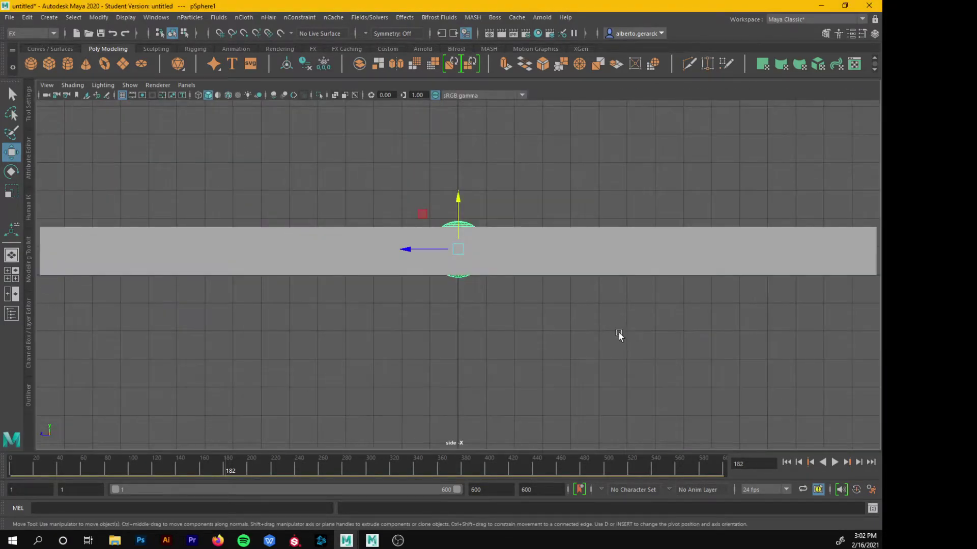
pyautogui.press('4')
pyautogui.press('space')
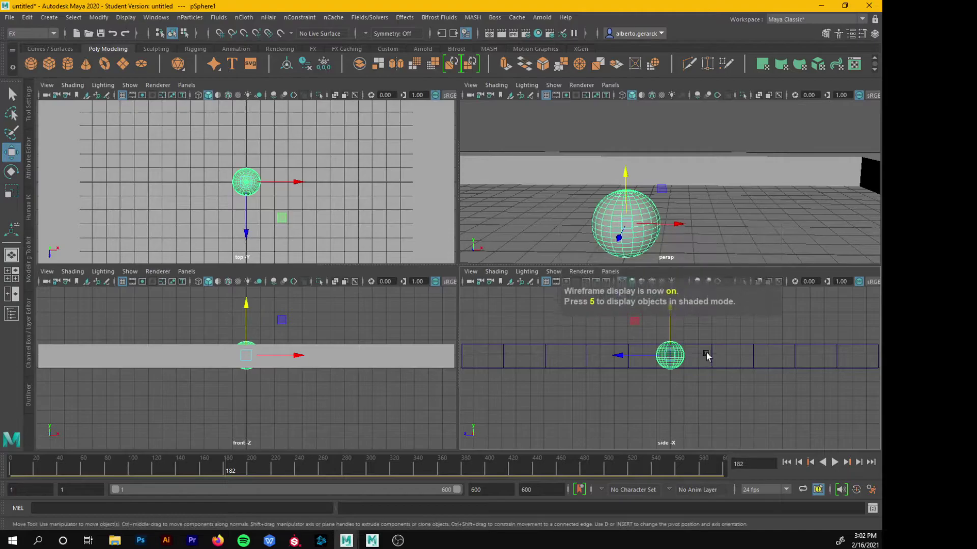
pyautogui.press('space')
# Fine-tune the sphere's height in the side view so its lowest point rests on the floor line, and return to the perspective view
pyautogui.scroll(6, 421, 308)
pyautogui.keyDown('alt'); pyautogui.moveTo(561, 227); pyautogui.dragTo(574, 377, button='middle'); pyautogui.keyUp('alt')
pyautogui.keyDown('alt'); pyautogui.moveTo(574, 377); pyautogui.dragTo(662, 346, button='right'); pyautogui.keyUp('alt')
pyautogui.keyDown('alt'); pyautogui.moveTo(456, 294); pyautogui.dragTo(743, 367, button='right'); pyautogui.keyUp('alt')
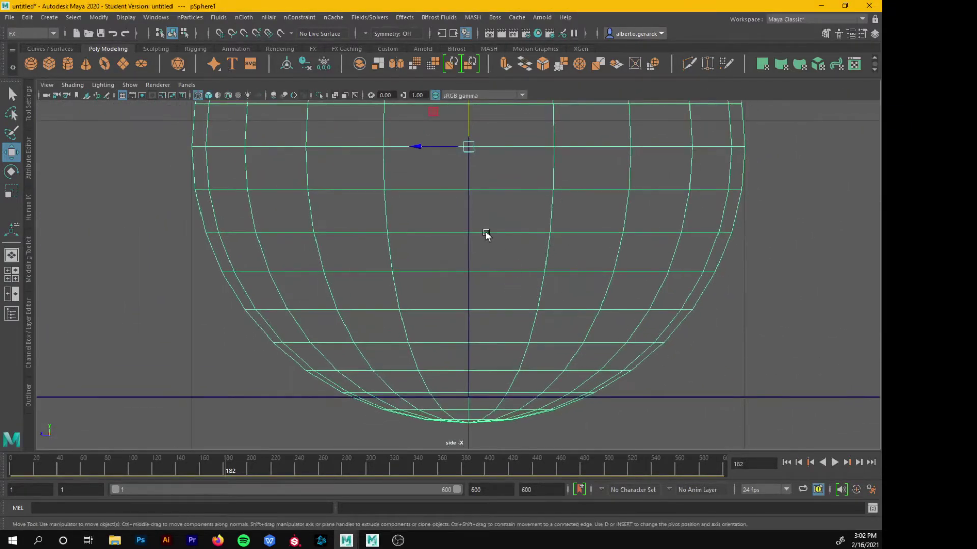
pyautogui.moveTo(468, 118)
pyautogui.mouseDown()
pyautogui.moveTo(475, 90)
pyautogui.moveTo(471, 104)
pyautogui.mouseUp()
pyautogui.keyDown('alt'); pyautogui.moveTo(597, 342); pyautogui.dragTo(548, 239, button='middle'); pyautogui.keyUp('alt')
pyautogui.keyDown('alt'); pyautogui.moveTo(386, 255); pyautogui.dragTo(750, 322, button='right'); pyautogui.keyUp('alt')
pyautogui.scroll(-15, 526, 301)
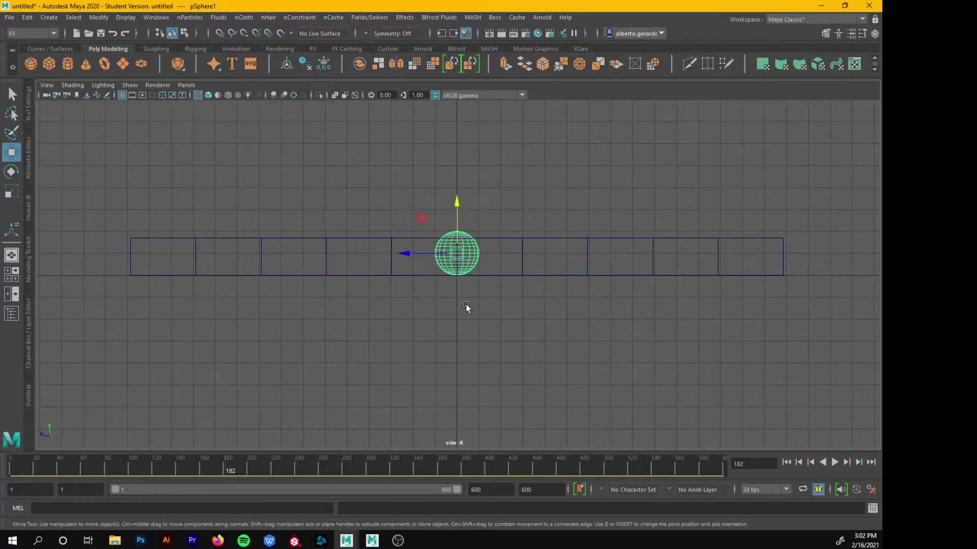
pyautogui.scroll(3, 407, 302)
pyautogui.keyDown('alt'); pyautogui.moveTo(366, 332); pyautogui.dragTo(389, 248); pyautogui.keyUp('alt')
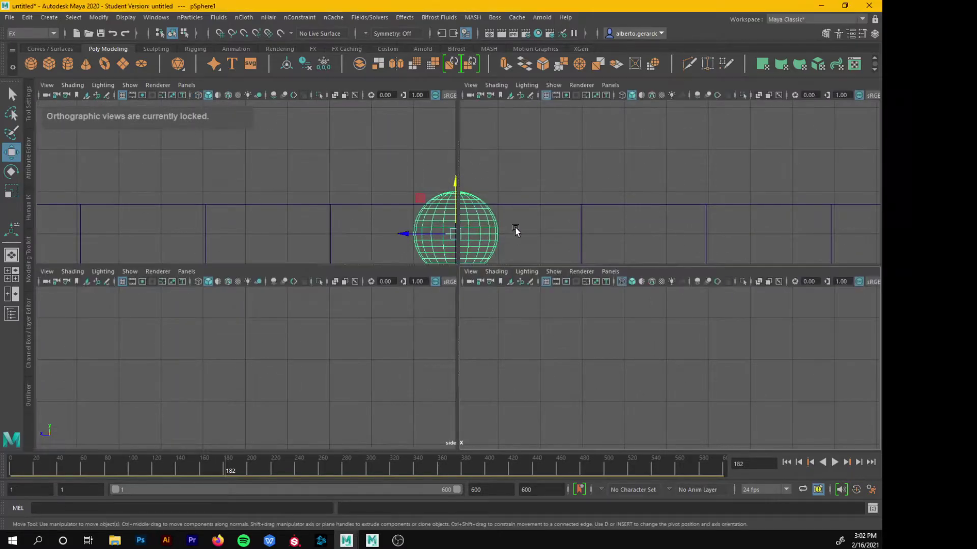
pyautogui.press('space')
pyautogui.press('space')
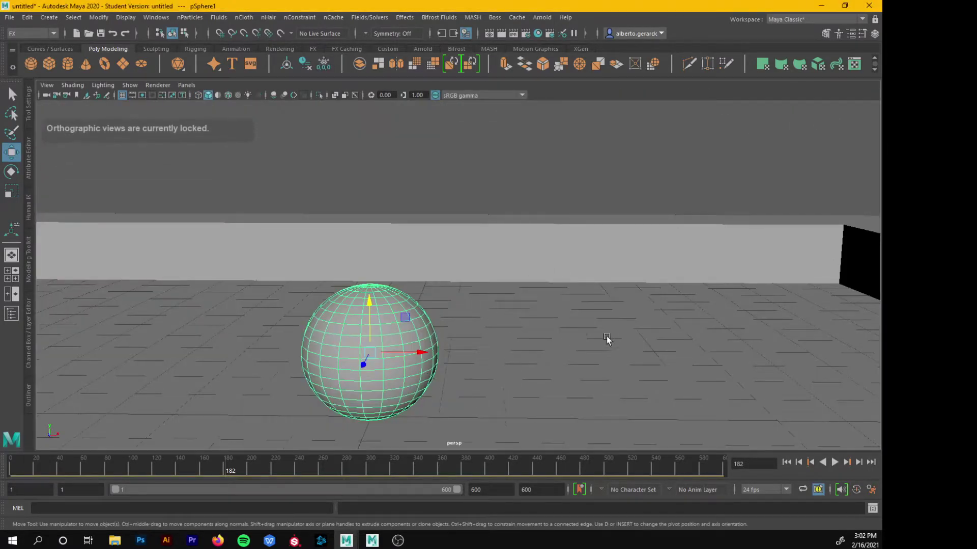
pyautogui.scroll(-5, 566, 328)
pyautogui.click(519, 334)
pyautogui.keyDown('alt'); pyautogui.moveTo(519, 333); pyautogui.dragTo(428, 387); pyautogui.keyUp('alt')
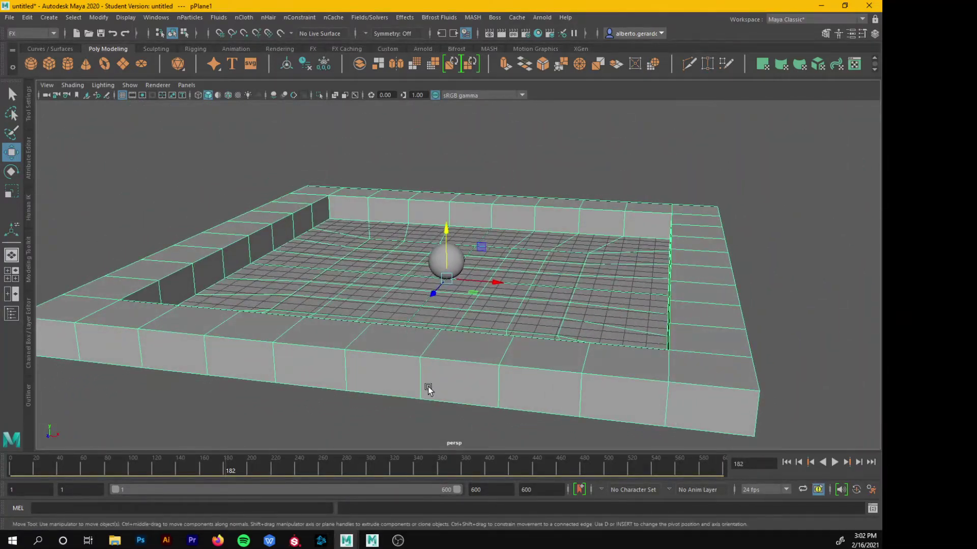
pyautogui.keyDown('alt'); pyautogui.moveTo(264, 283); pyautogui.dragTo(429, 201); pyautogui.keyUp('alt')
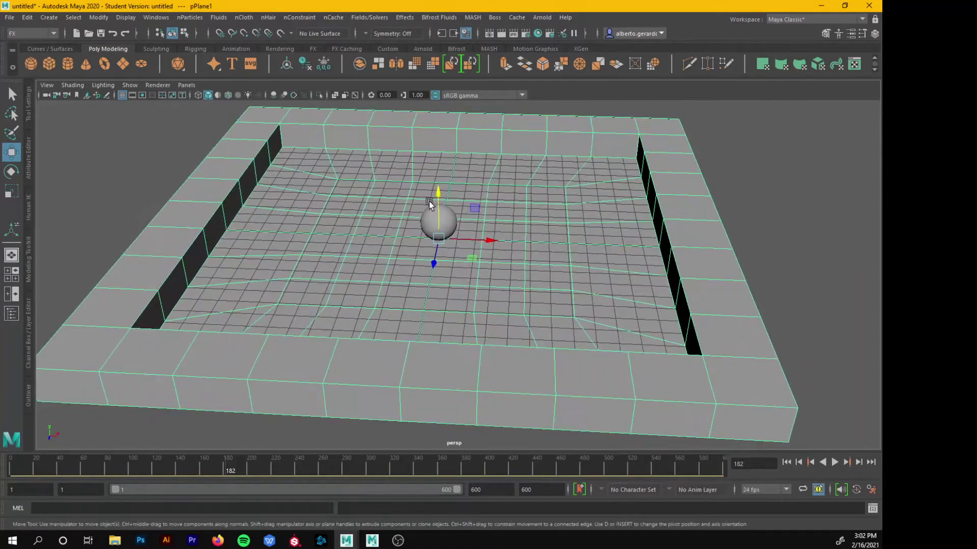
pyautogui.click(774, 209)
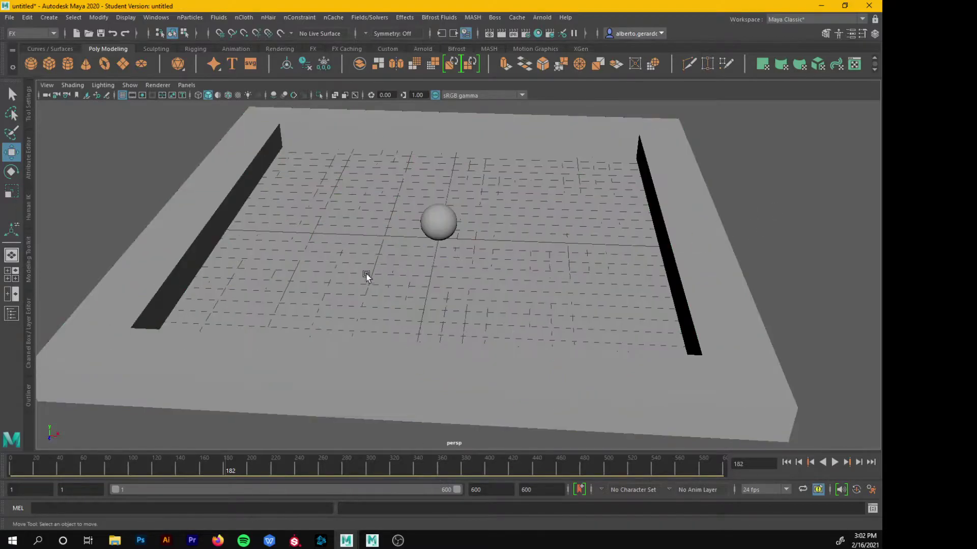
# Select the sphere and rename it Esfera1 in the Outliner
pyautogui.click(436, 214)
pyautogui.keyDown('alt'); pyautogui.moveTo(497, 244); pyautogui.dragTo(392, 321); pyautogui.keyUp('alt')
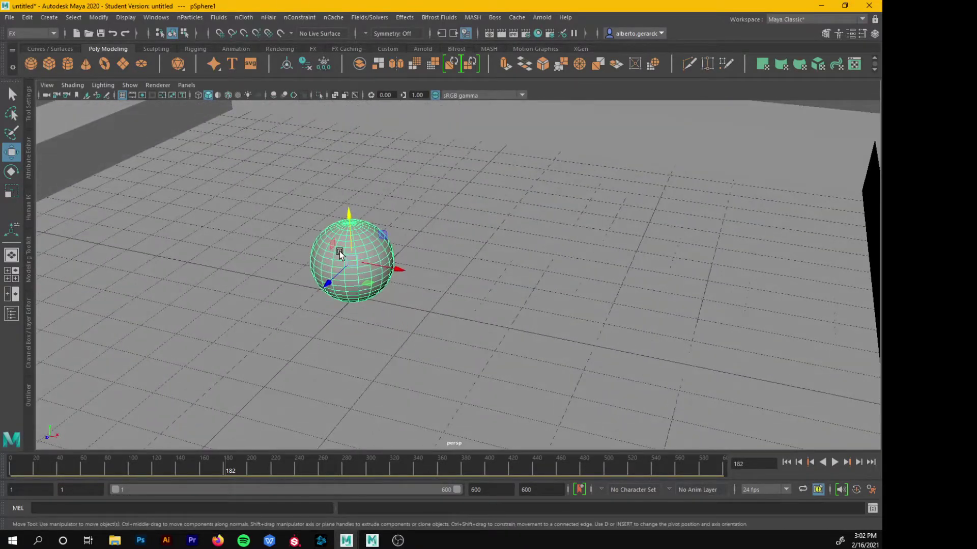
pyautogui.click(29, 388)
pyautogui.doubleClick(76, 171)
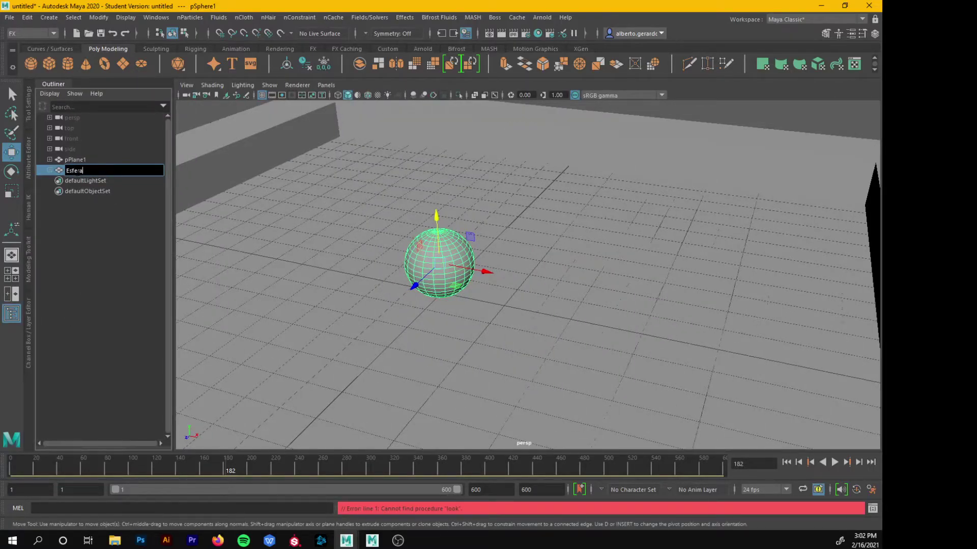
pyautogui.press('Return')
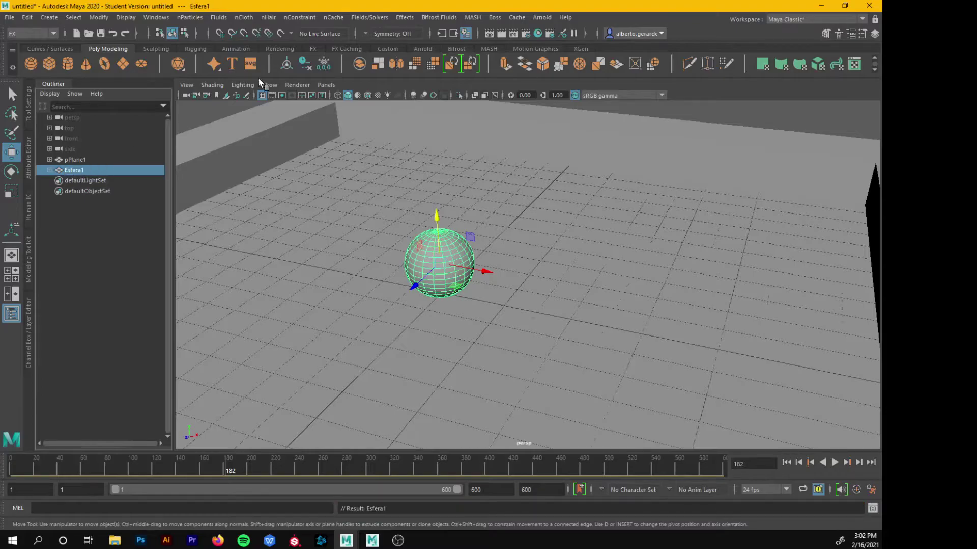
# Rename the rimmed plane as Tablero and collapse the Outliner
pyautogui.click(419, 208)
pyautogui.doubleClick(72, 160)
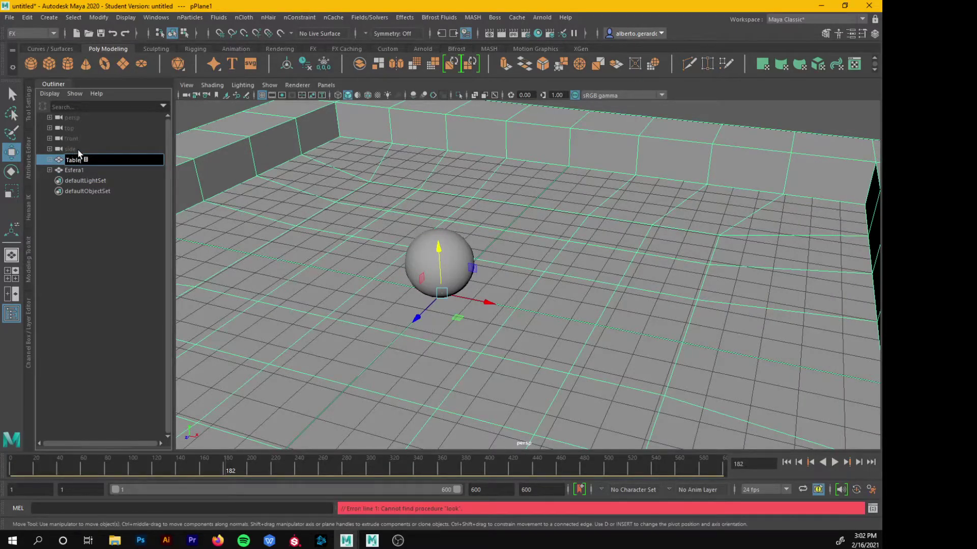
pyautogui.write('ro')
pyautogui.press('Return')
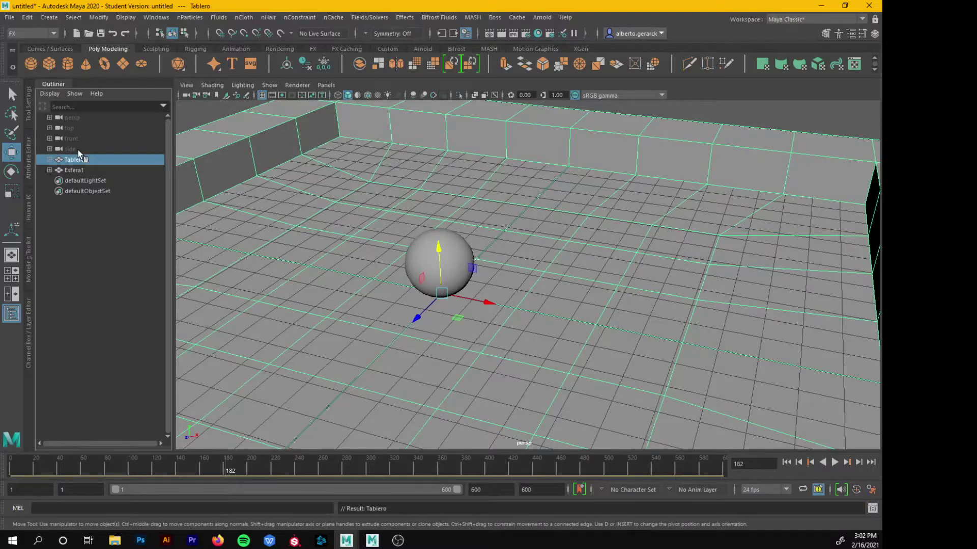
pyautogui.click(49, 83)
pyautogui.scroll(-10, 218, 270)
pyautogui.moveTo(419, 307)
pyautogui.keyDown('alt'); pyautogui.mouseDown()
pyautogui.moveTo(570, 327)
pyautogui.moveTo(423, 316)
pyautogui.moveTo(420, 304)
pyautogui.moveTo(454, 318)
pyautogui.moveTo(427, 309)
pyautogui.mouseUp(); pyautogui.keyUp('alt')
pyautogui.keyDown('alt'); pyautogui.moveTo(417, 275); pyautogui.dragTo(448, 274, button='right'); pyautogui.keyUp('alt')
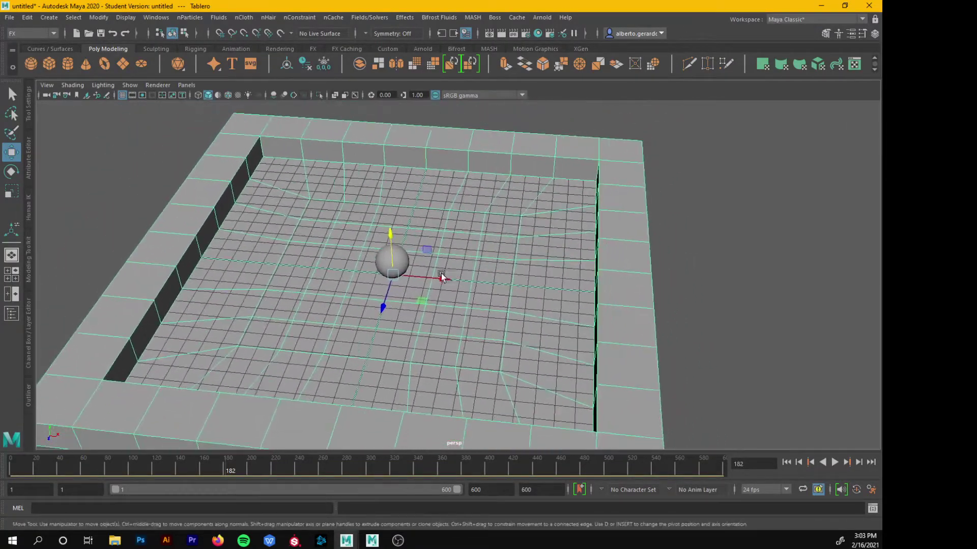
pyautogui.click(219, 540)
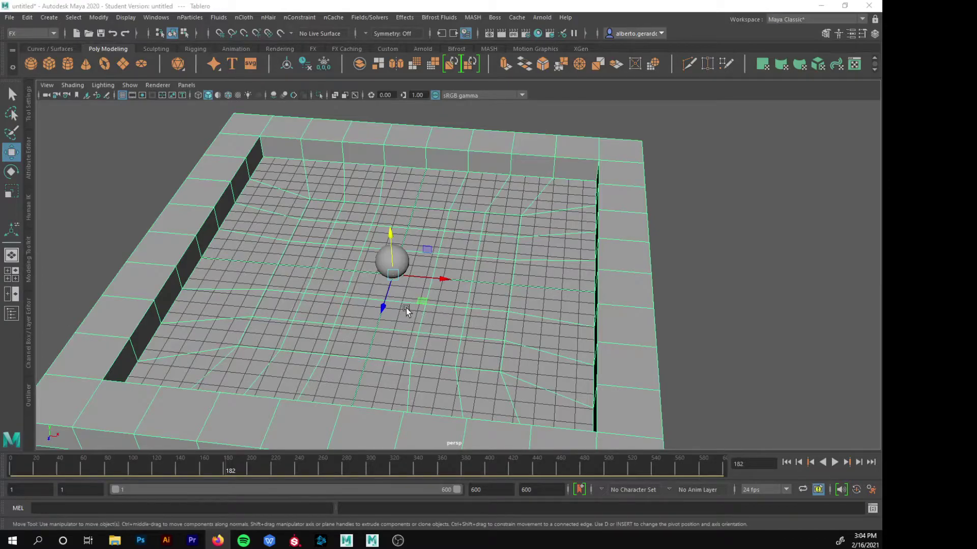
pyautogui.keyDown('alt'); pyautogui.moveTo(366, 205); pyautogui.dragTo(288, 213, button='right'); pyautogui.keyUp('alt')
pyautogui.keyDown('alt'); pyautogui.moveTo(288, 214); pyautogui.dragTo(290, 203); pyautogui.keyUp('alt')
pyautogui.click(370, 179)
pyautogui.click(353, 213)
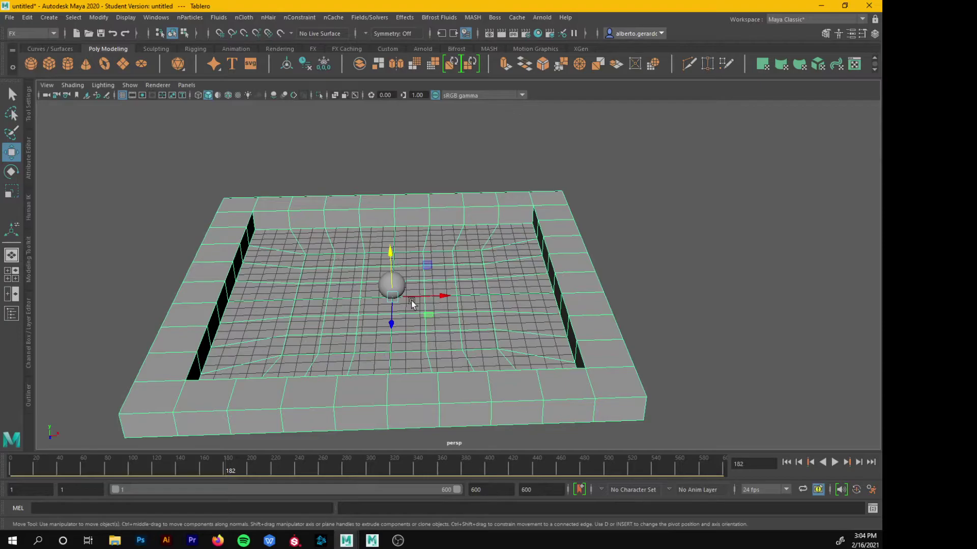
# Assign a new Arnold aiStandardSurface material to the Tablero board
pyautogui.moveTo(267, 212); pyautogui.dragTo(289, 481, button='right')
pyautogui.click(279, 209)
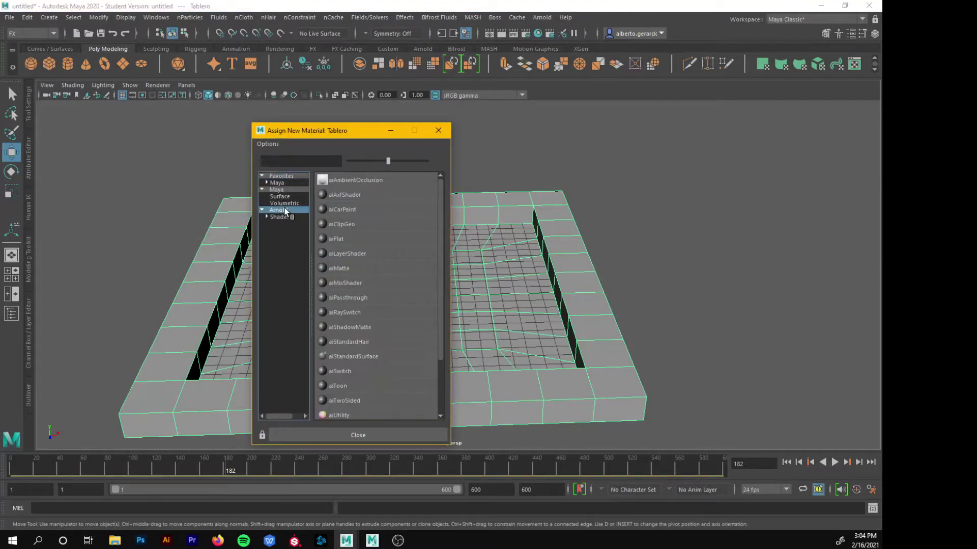
pyautogui.click(359, 356)
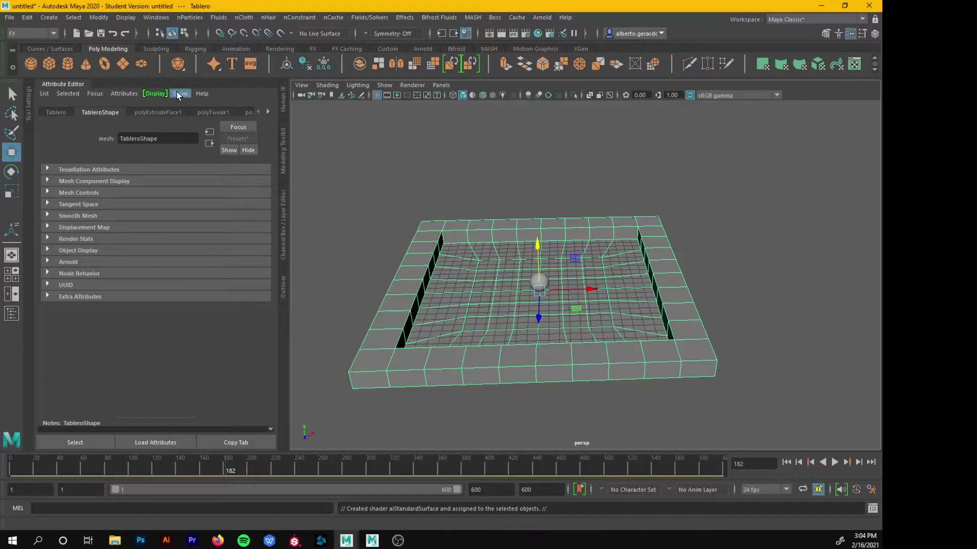
# Open the attributes of the board's material and rename it Madera
pyautogui.moveTo(461, 218); pyautogui.dragTo(473, 474, button='right')
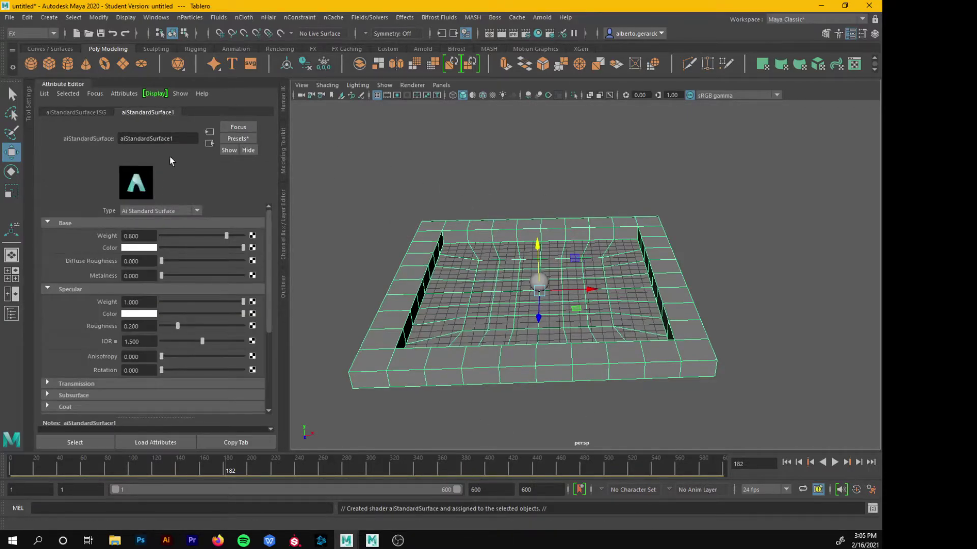
pyautogui.doubleClick(181, 139)
pyautogui.write('M')
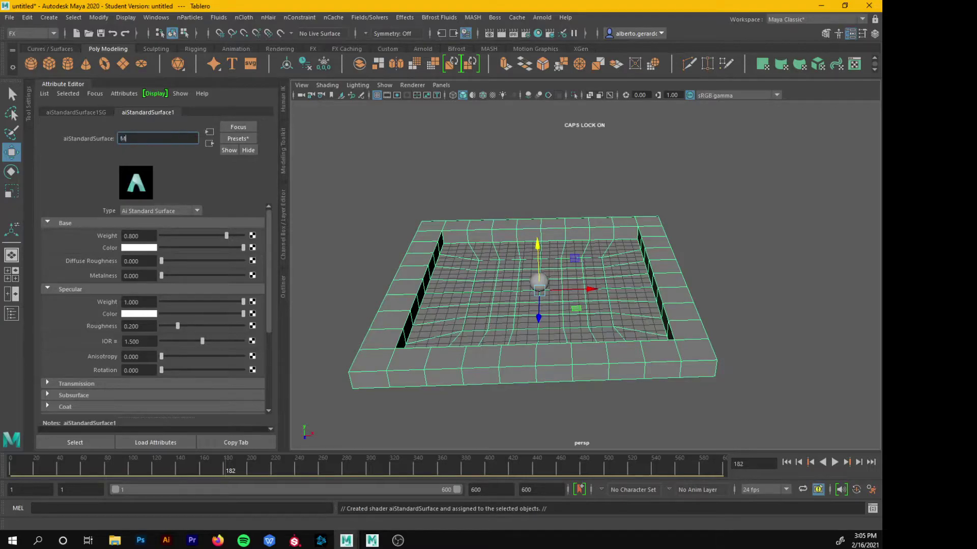
pyautogui.write('adera')
pyautogui.press('Return')
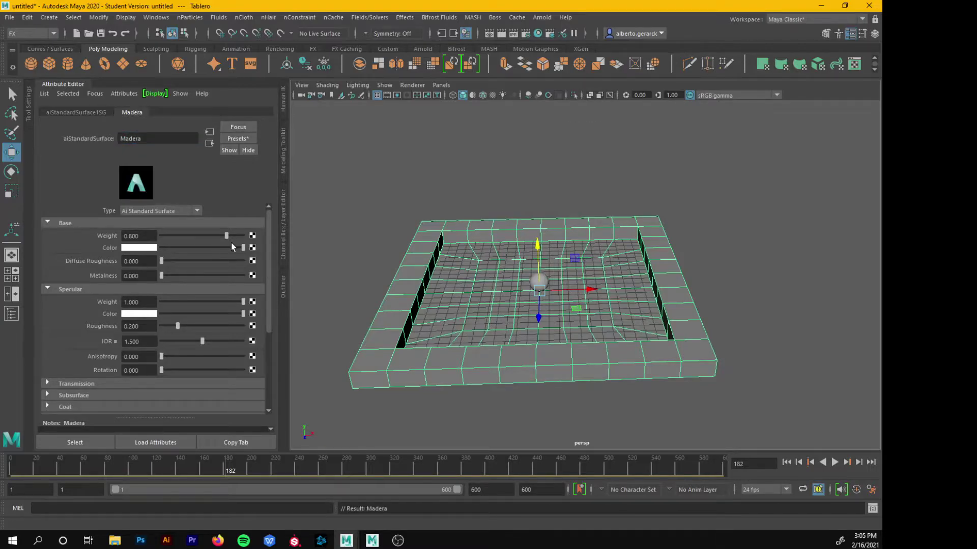
# Set the Madera material's base weight to 1 and connect a File texture to its base color
pyautogui.moveTo(227, 240); pyautogui.dragTo(247, 238)
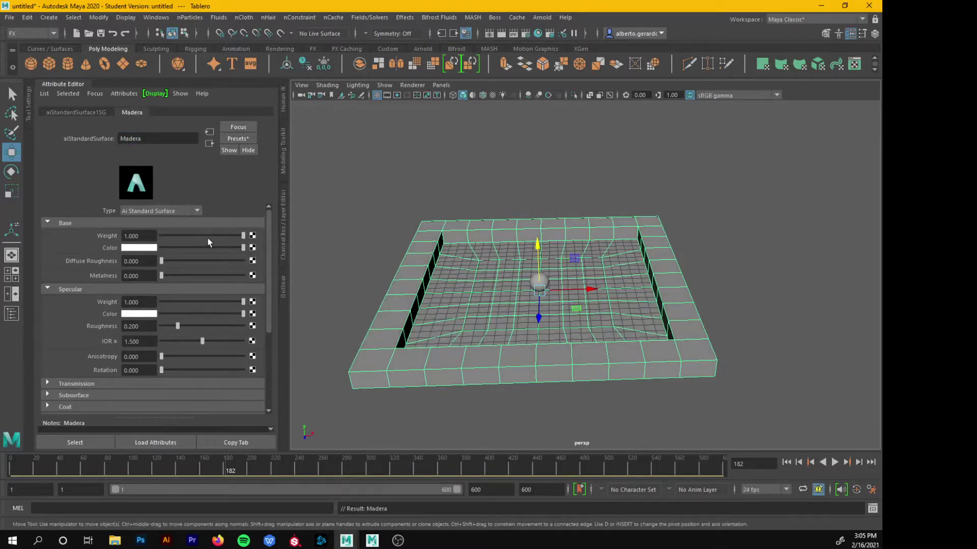
pyautogui.click(253, 247)
pyautogui.click(454, 217)
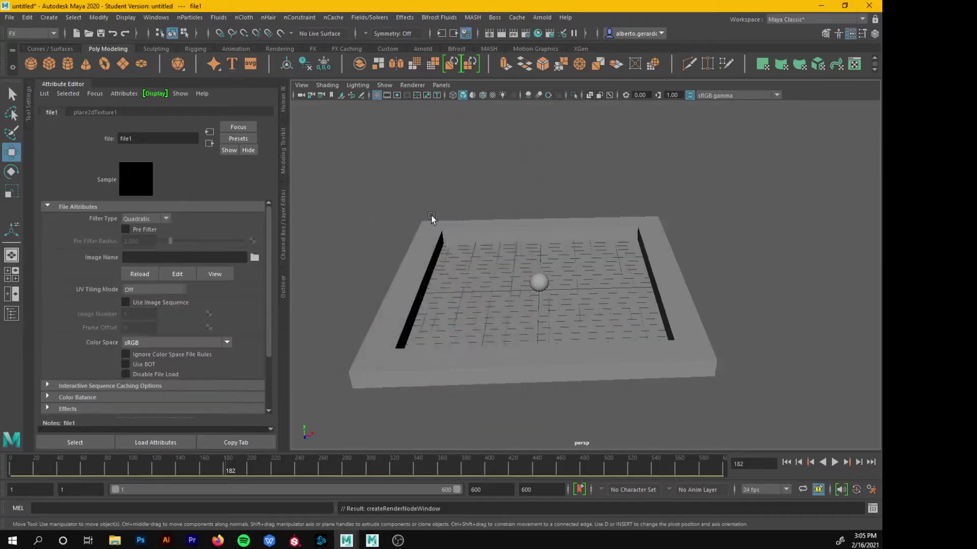
# Load madera.jpg from the Desktop as the file texture's image and turn on textured display in the viewport
pyautogui.click(254, 258)
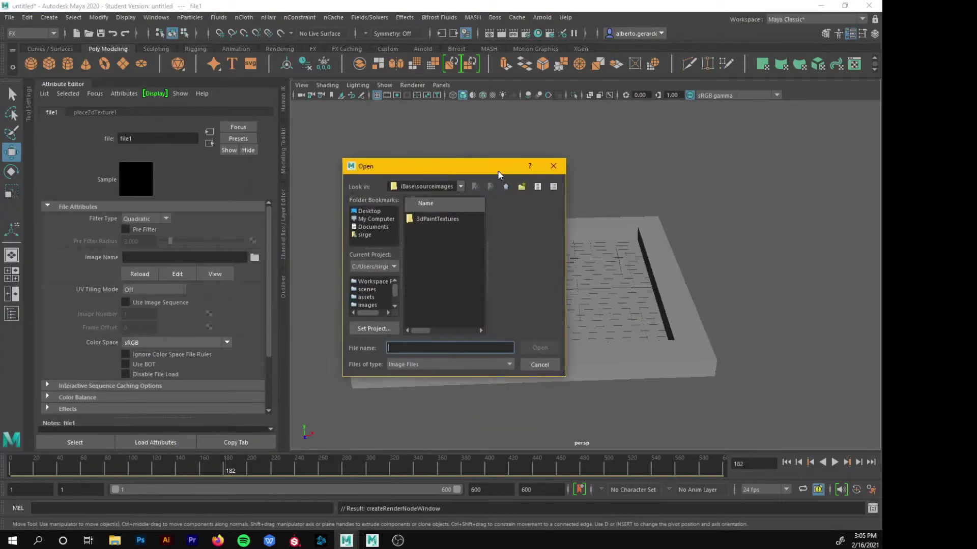
pyautogui.click(370, 210)
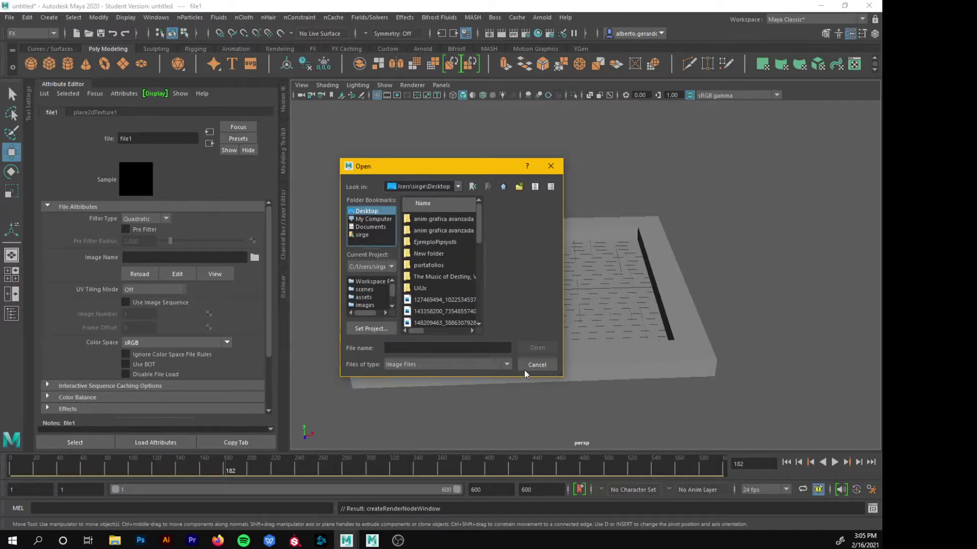
pyautogui.moveTo(561, 376); pyautogui.dragTo(702, 465)
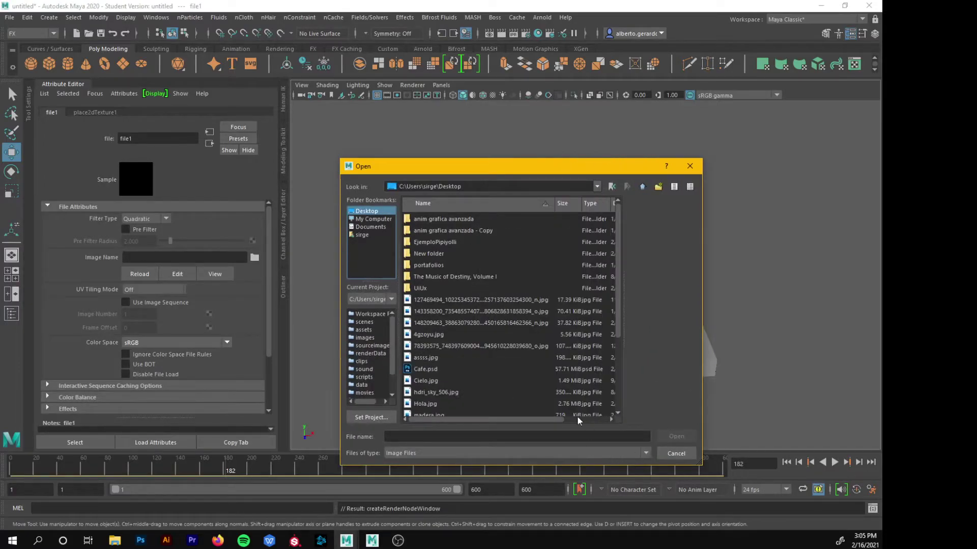
pyautogui.scroll(-3, 567, 406)
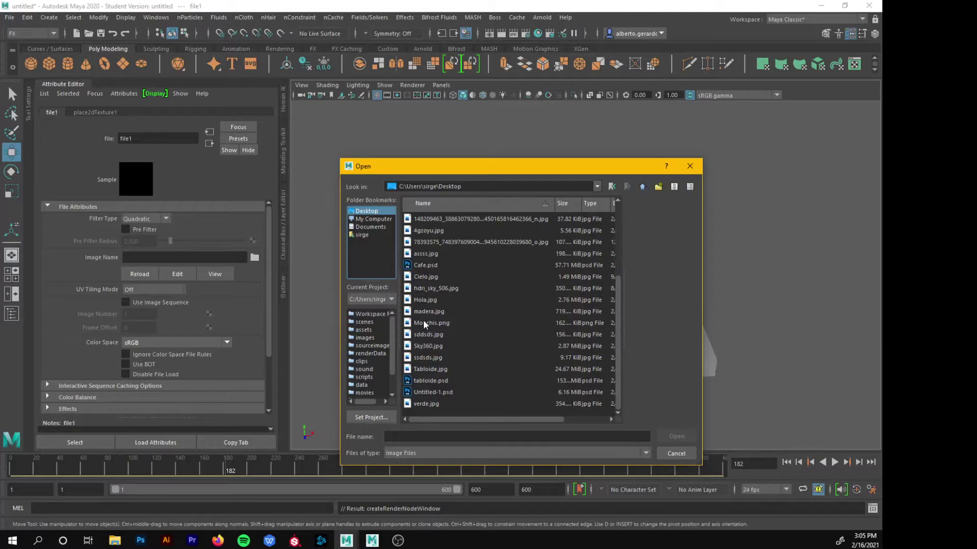
pyautogui.click(428, 311)
pyautogui.click(676, 436)
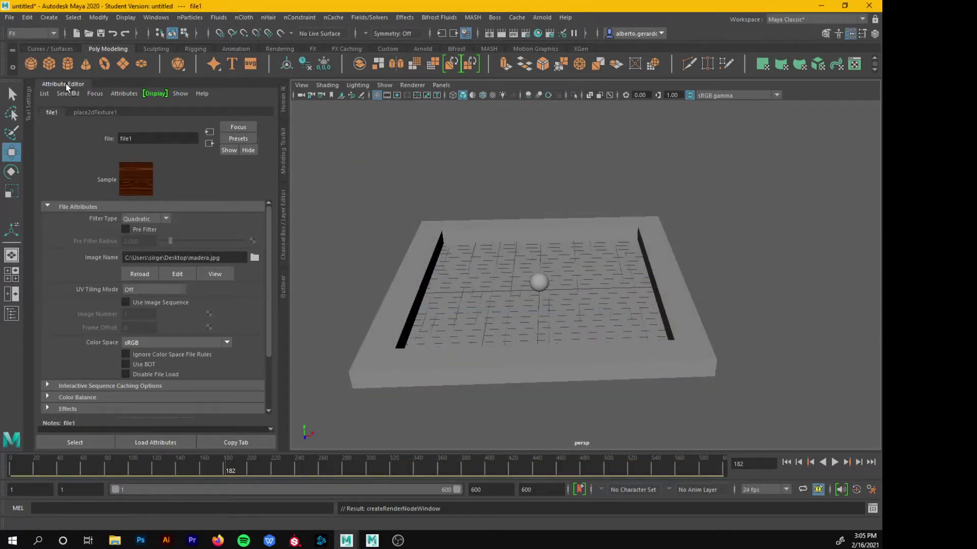
pyautogui.press('6')
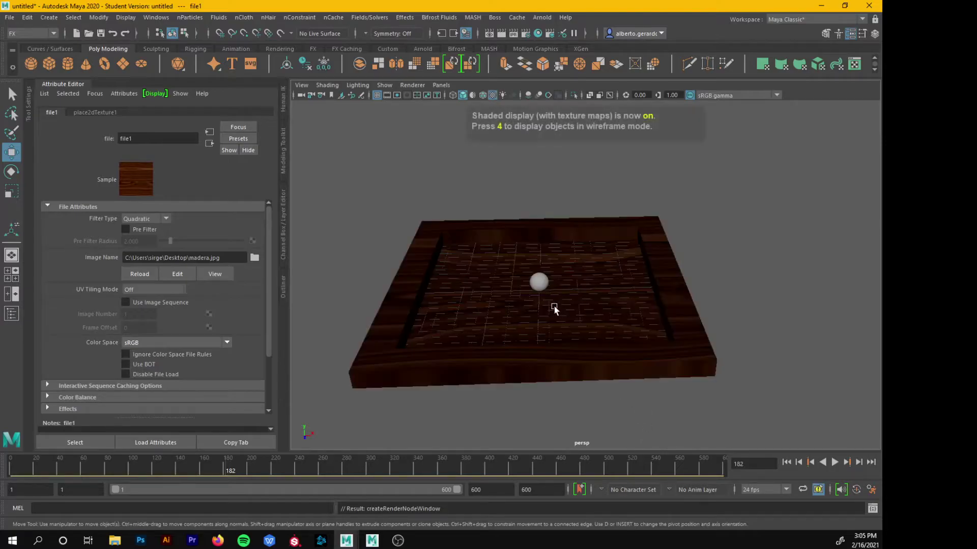
pyautogui.hotkey('ctrl', 'a')
pyautogui.keyDown('alt'); pyautogui.moveTo(493, 342); pyautogui.dragTo(473, 351); pyautogui.keyUp('alt')
pyautogui.click(473, 351)
pyautogui.keyDown('alt'); pyautogui.moveTo(541, 349); pyautogui.dragTo(536, 374); pyautogui.keyUp('alt')
pyautogui.moveTo(587, 342); pyautogui.dragTo(584, 241, button='right')
pyautogui.click(585, 349)
pyautogui.keyDown('shift'); pyautogui.click(512, 355); pyautogui.keyUp('shift')
pyautogui.keyDown('shift'); pyautogui.click(477, 353); pyautogui.keyUp('shift')
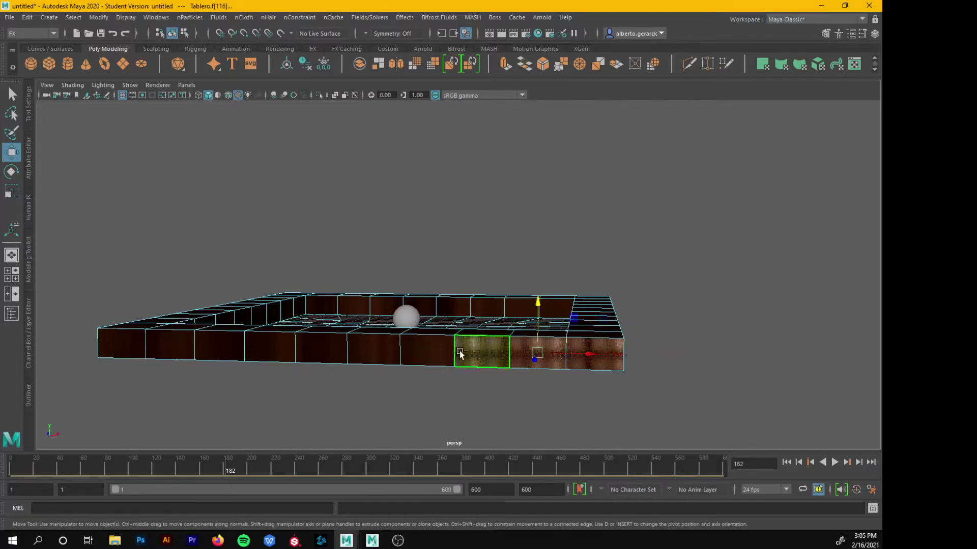
pyautogui.keyDown('shift'); pyautogui.click(427, 351); pyautogui.keyUp('shift')
pyautogui.keyDown('shift'); pyautogui.click(364, 349); pyautogui.keyUp('shift')
pyautogui.keyDown('shift'); pyautogui.click(315, 348); pyautogui.keyUp('shift')
pyautogui.keyDown('shift'); pyautogui.click(269, 348); pyautogui.keyUp('shift')
pyautogui.keyDown('shift'); pyautogui.click(170, 343); pyautogui.keyUp('shift')
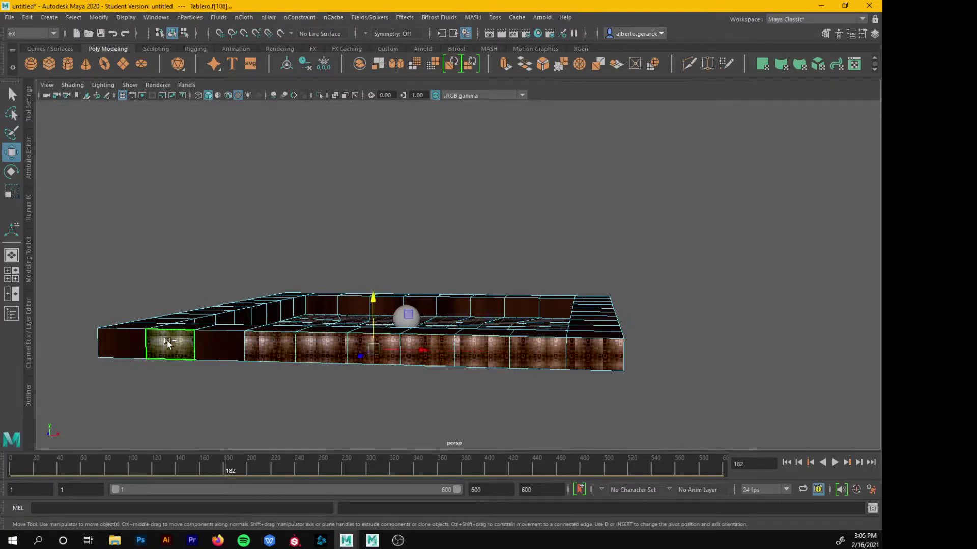
pyautogui.moveTo(275, 345); pyautogui.dragTo(314, 201, button='right')
pyautogui.keyDown('alt'); pyautogui.moveTo(313, 203); pyautogui.dragTo(294, 258); pyautogui.keyUp('alt')
pyautogui.click(152, 285)
# Switch to the Modeling menu set and apply automatic UV mapping to the whole Tablero board
pyautogui.keyDown('alt'); pyautogui.moveTo(221, 315); pyautogui.dragTo(289, 308); pyautogui.keyUp('alt')
pyautogui.click(441, 193)
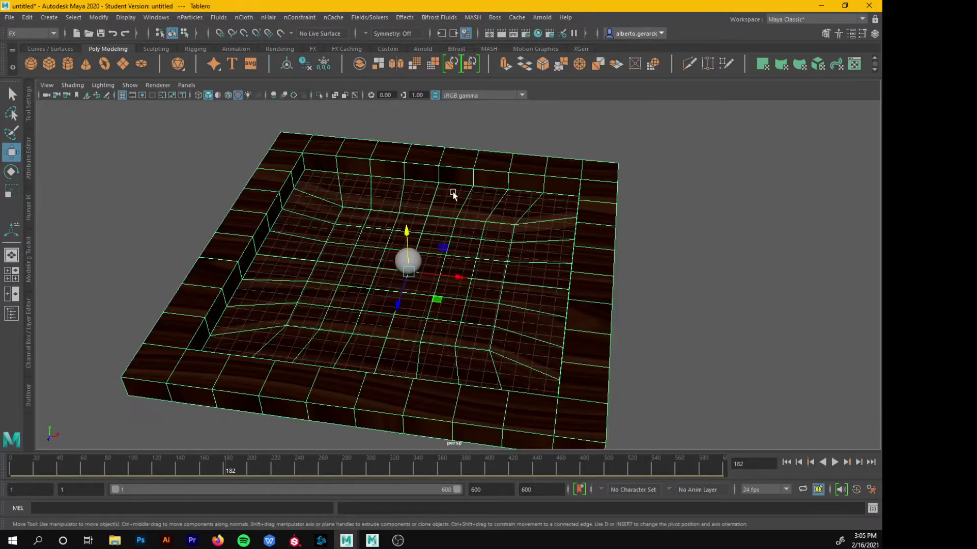
pyautogui.click(55, 33)
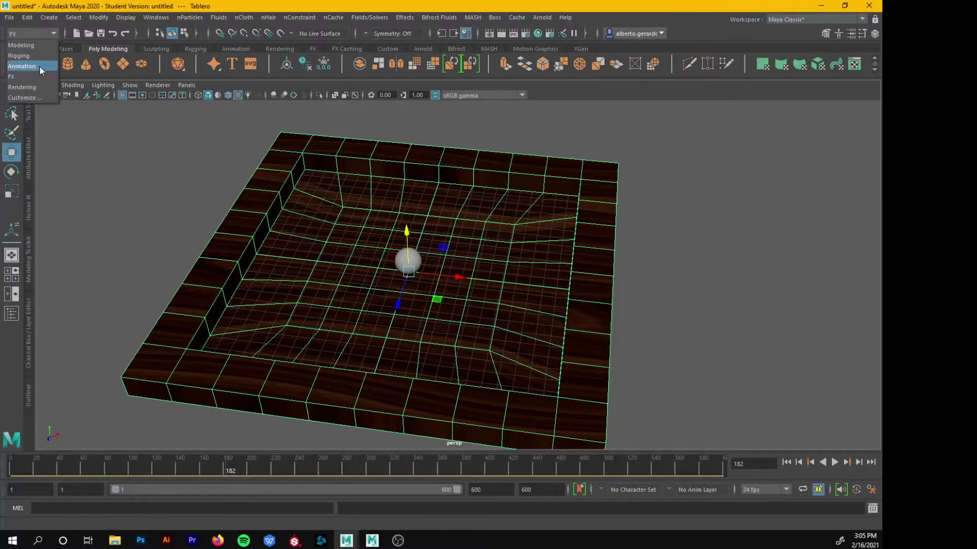
pyautogui.click(38, 44)
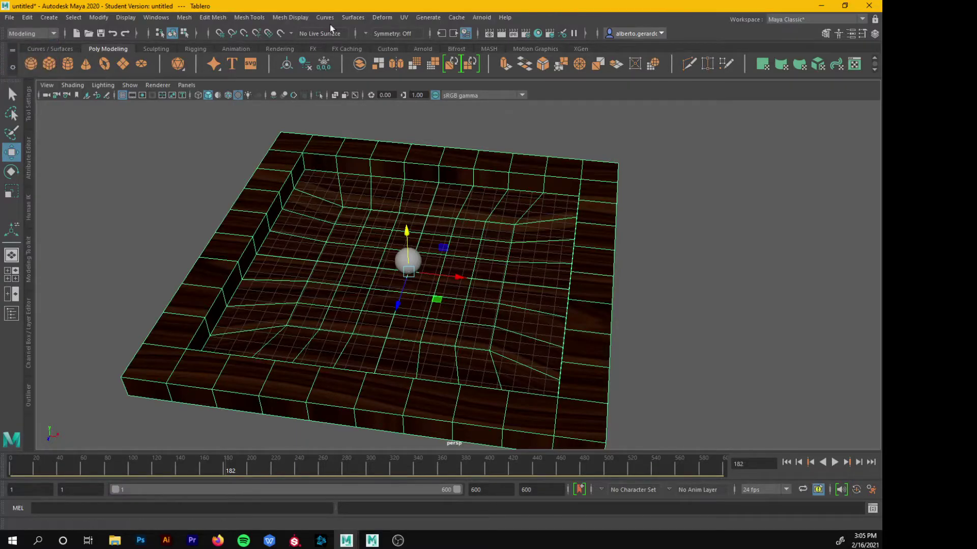
pyautogui.click(404, 18)
pyautogui.click(471, 85)
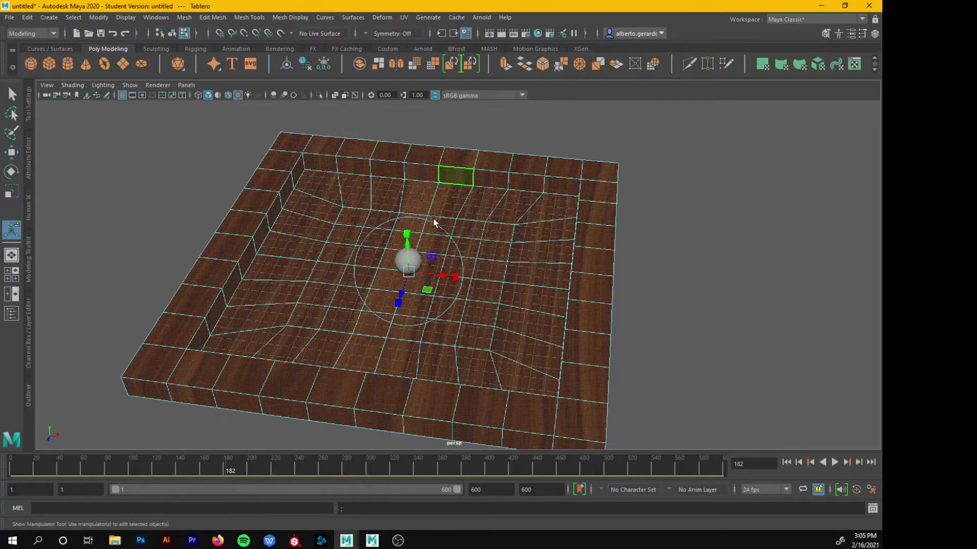
pyautogui.keyDown('alt'); pyautogui.moveTo(444, 213); pyautogui.dragTo(441, 190); pyautogui.keyUp('alt')
pyautogui.moveTo(294, 223); pyautogui.dragTo(347, 207, button='right')
pyautogui.press('q')
pyautogui.click(403, 155)
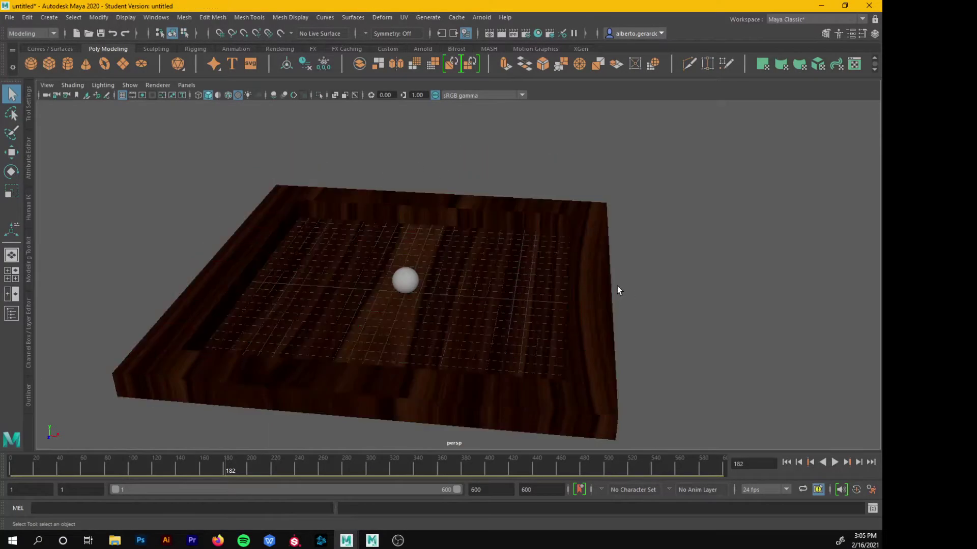
# Create a polygon plane and scale it up to cover the board's sunken inner floor
pyautogui.keyDown('alt'); pyautogui.moveTo(615, 288); pyautogui.dragTo(660, 253); pyautogui.keyUp('alt')
pyautogui.keyDown('alt'); pyautogui.moveTo(529, 277); pyautogui.dragTo(463, 270); pyautogui.keyUp('alt')
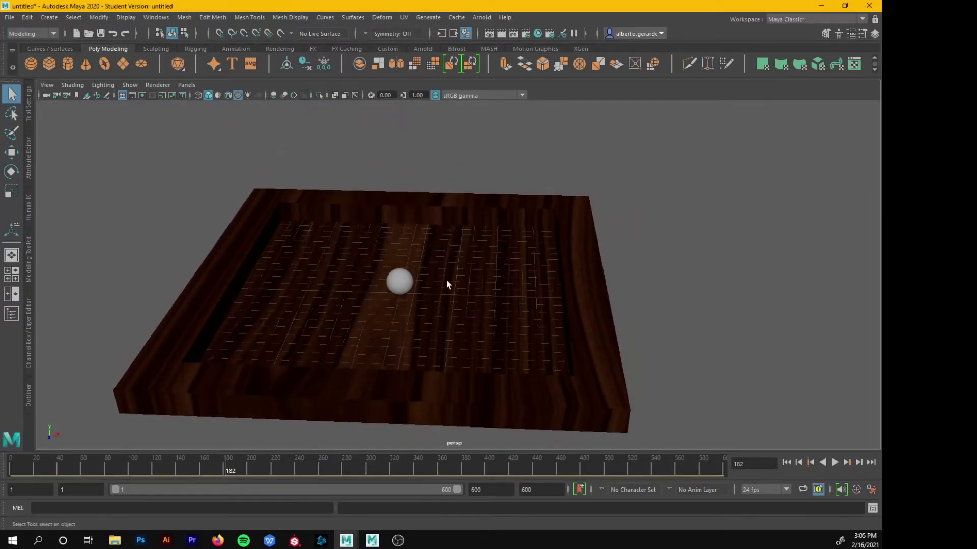
pyautogui.click(122, 65)
pyautogui.press('r')
pyautogui.moveTo(401, 295); pyautogui.dragTo(345, 297)
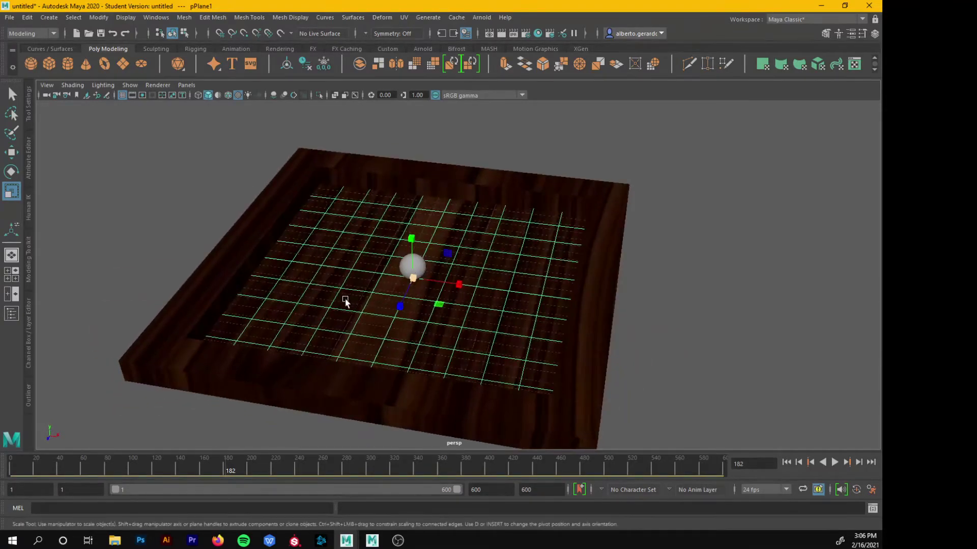
# Assign a new Arnold aiStandardSurface material to the plane and rename it Verde
pyautogui.scroll(3, 345, 298)
pyautogui.keyDown('alt'); pyautogui.moveTo(331, 295); pyautogui.dragTo(362, 250, button='middle'); pyautogui.keyUp('alt')
pyautogui.moveTo(321, 255); pyautogui.dragTo(331, 518, button='right')
pyautogui.click(288, 205)
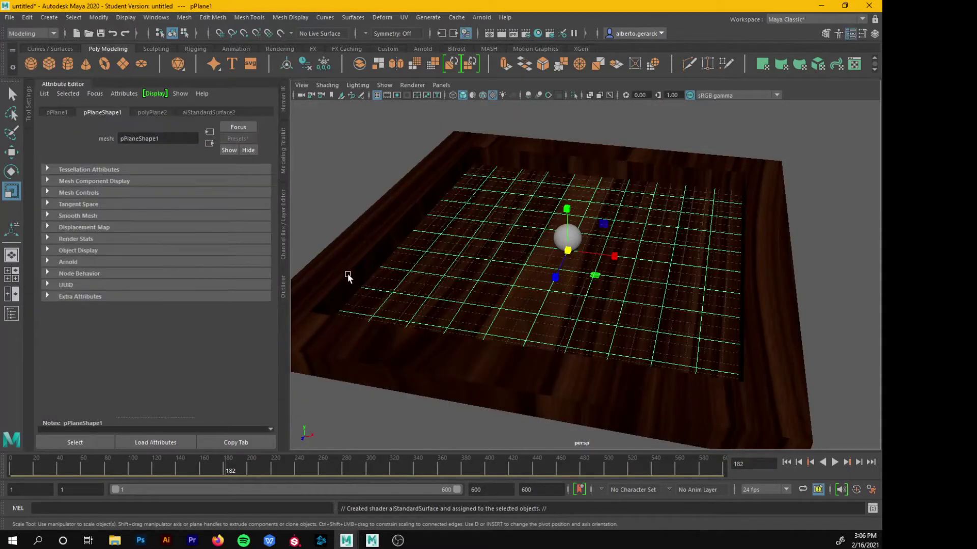
pyautogui.click(219, 113)
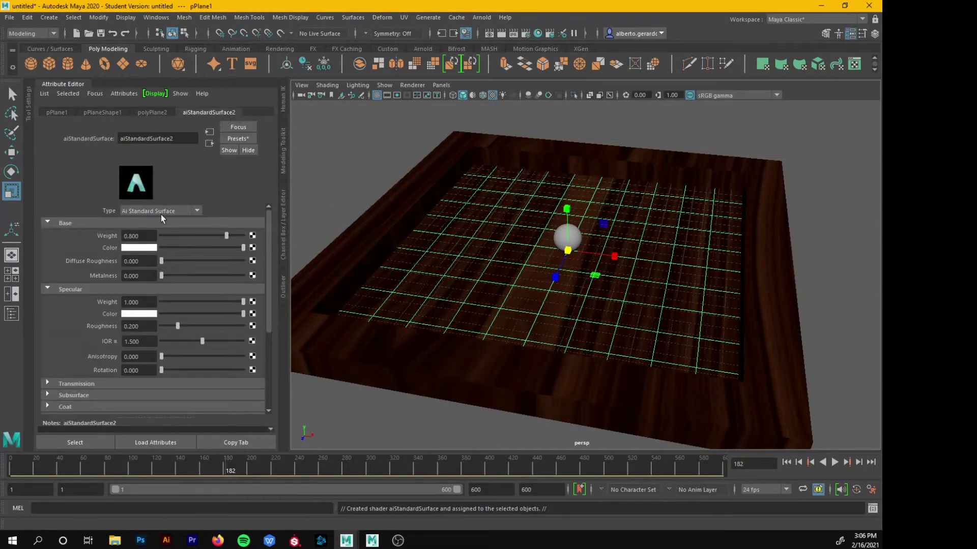
pyautogui.doubleClick(184, 140)
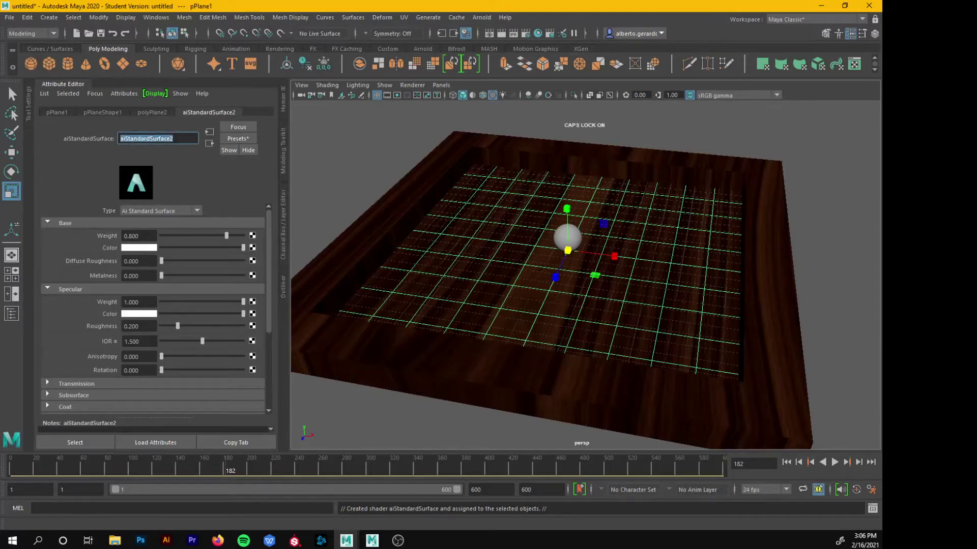
pyautogui.write('Verde')
pyautogui.press('Return')
# Set the Verde material's base weight to 1 and connect a File texture to its base color
pyautogui.moveTo(231, 236); pyautogui.dragTo(245, 236)
pyautogui.click(253, 248)
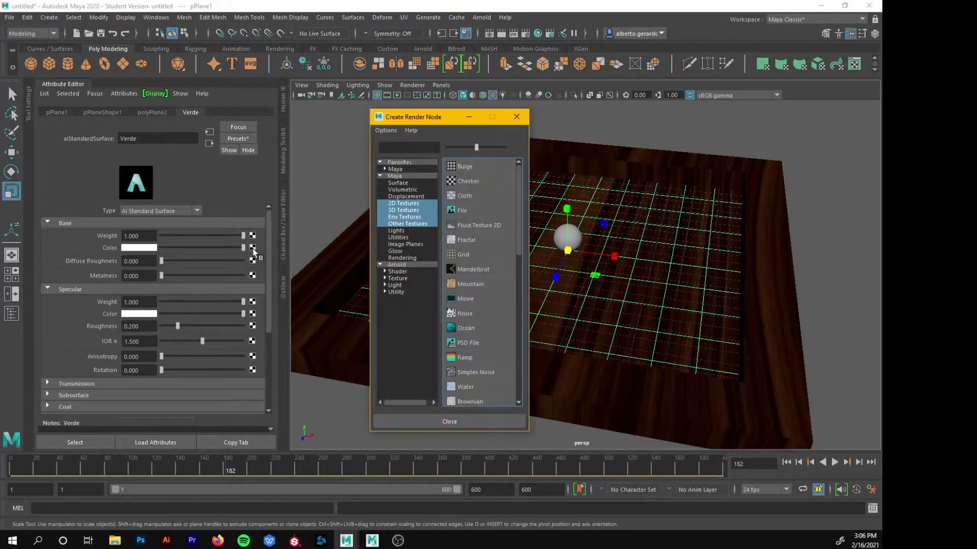
pyautogui.click(462, 210)
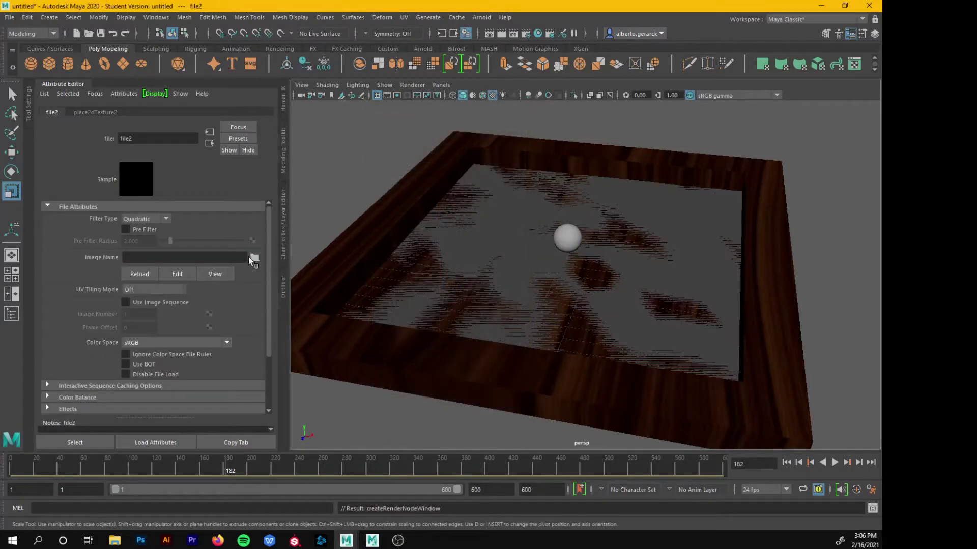
# Load verde.jpg from the Desktop as the file texture's image and hide the attribute settings
pyautogui.click(255, 258)
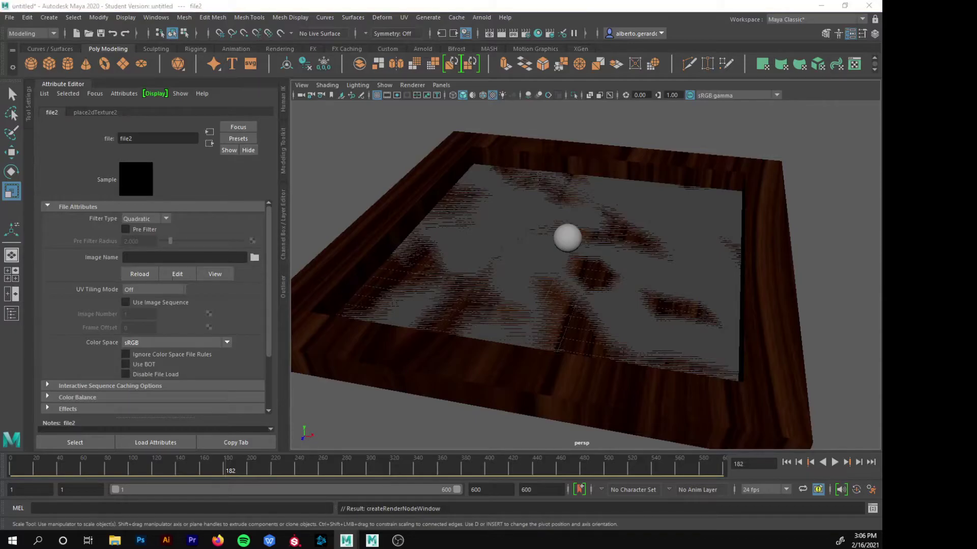
pyautogui.scroll(-5, 514, 377)
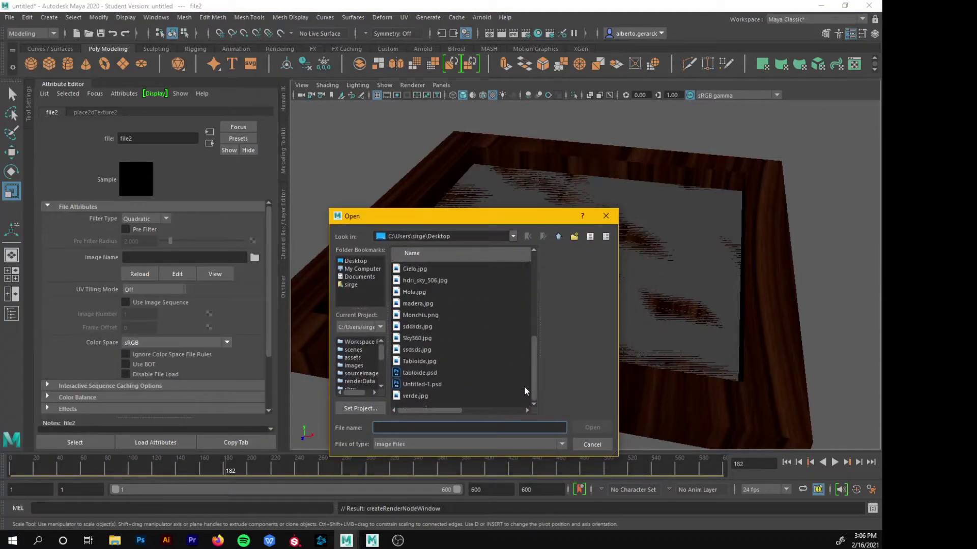
pyautogui.click(403, 395)
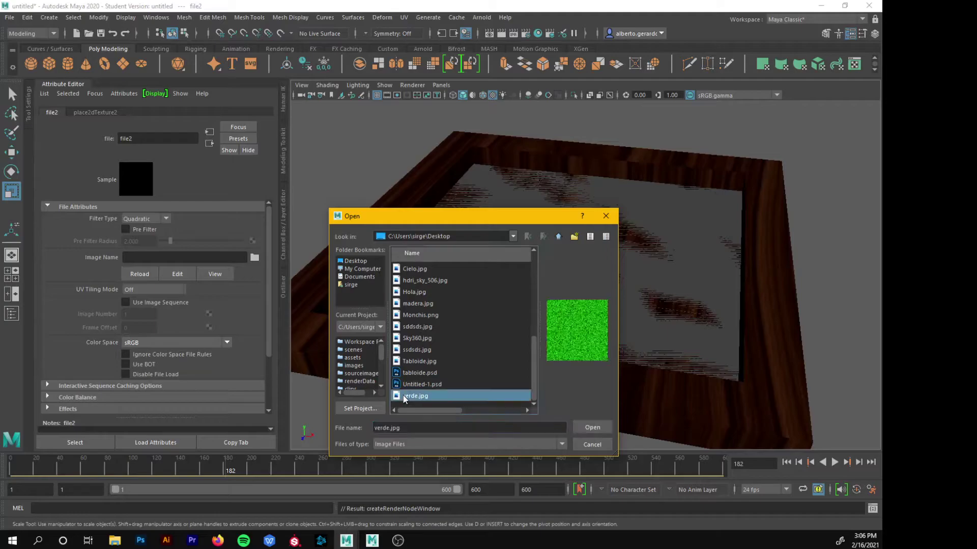
pyautogui.click(592, 427)
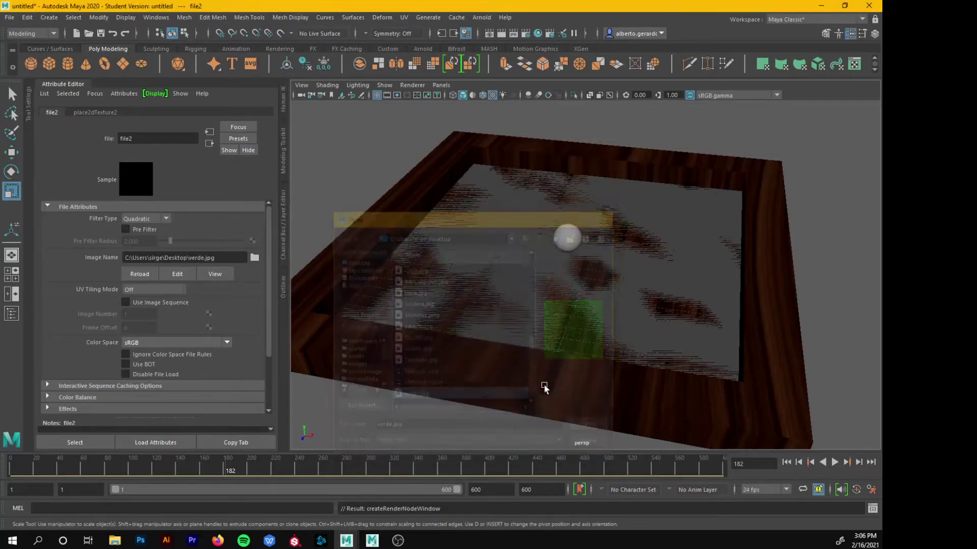
pyautogui.click(65, 84)
# Move the Tablero board very slightly down in Y so its floor sits just beneath the green plane
pyautogui.keyDown('alt'); pyautogui.moveTo(438, 327); pyautogui.dragTo(456, 314); pyautogui.keyUp('alt')
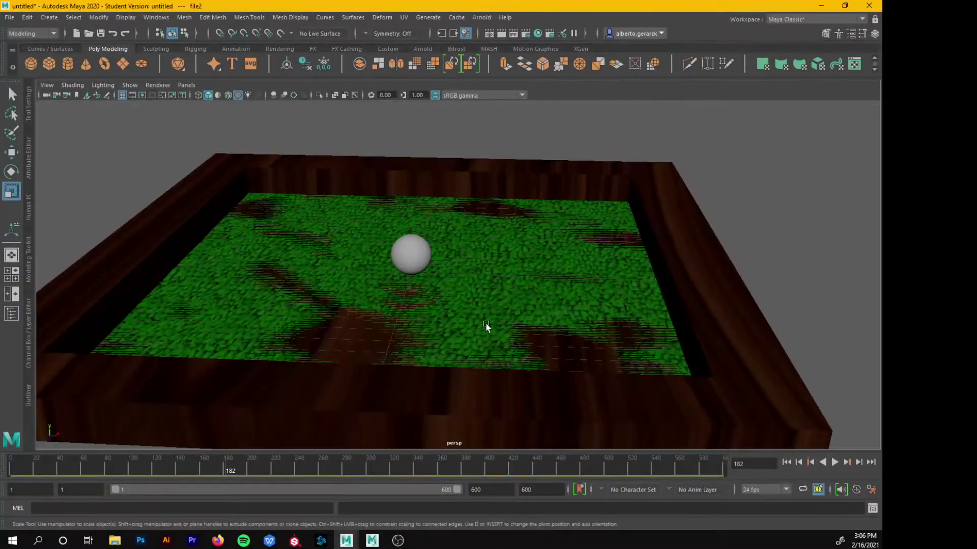
pyautogui.click(699, 295)
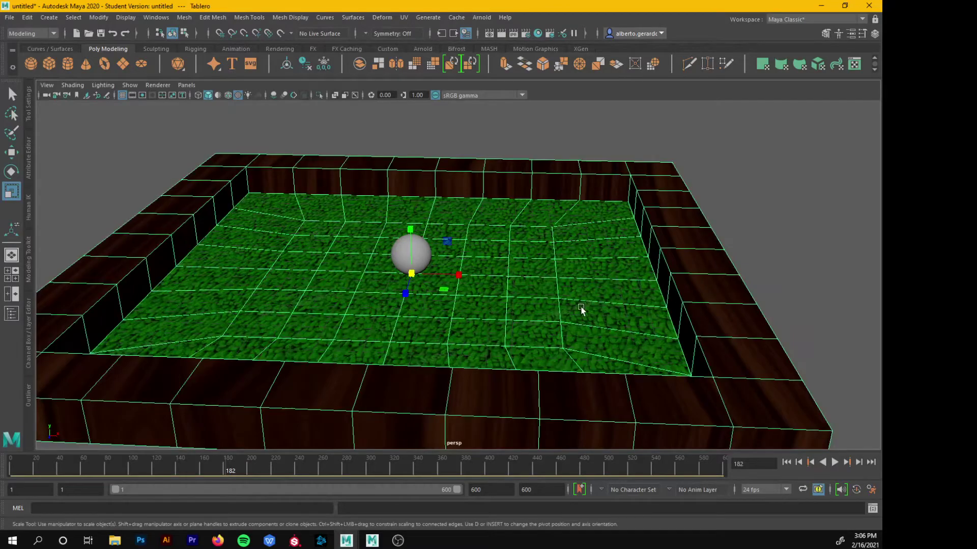
pyautogui.keyDown('alt'); pyautogui.moveTo(524, 300); pyautogui.dragTo(448, 252); pyautogui.keyUp('alt')
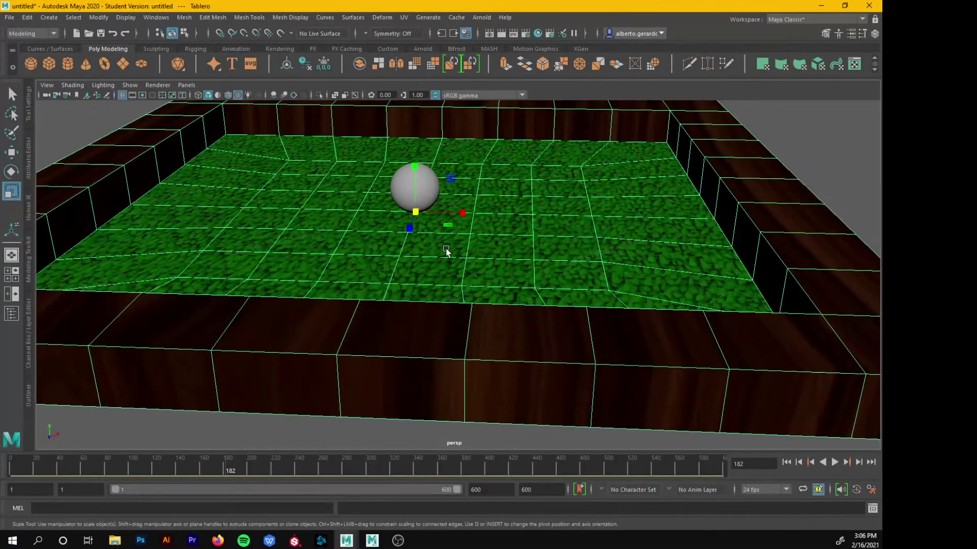
pyautogui.press('w')
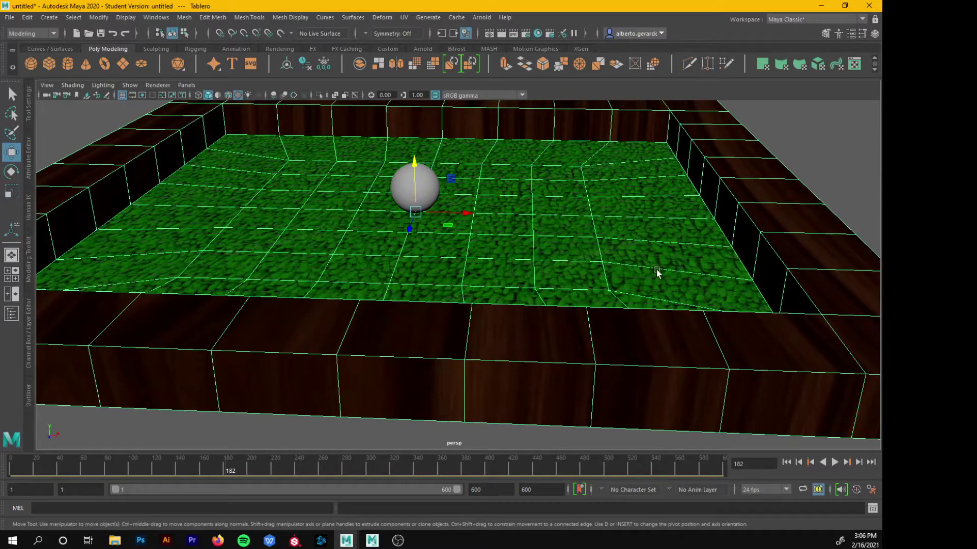
pyautogui.click(805, 123)
pyautogui.click(517, 199)
pyautogui.moveTo(413, 162); pyautogui.dragTo(414, 162)
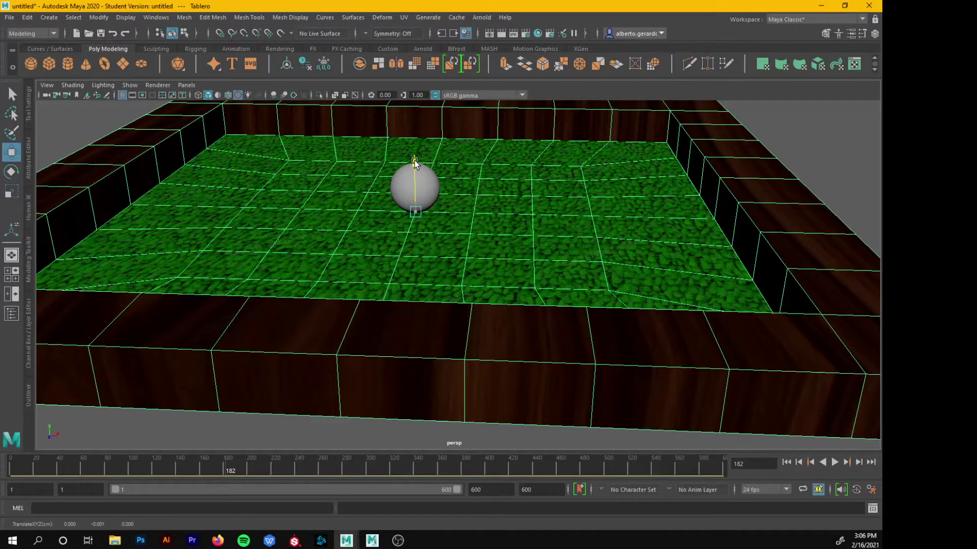
pyautogui.click(804, 118)
pyautogui.keyDown('alt'); pyautogui.moveTo(804, 118); pyautogui.dragTo(614, 204); pyautogui.keyUp('alt')
# Examine how the sphere's underside meets the green plane in the side view and in perspective
pyautogui.click(490, 221)
pyautogui.press('space')
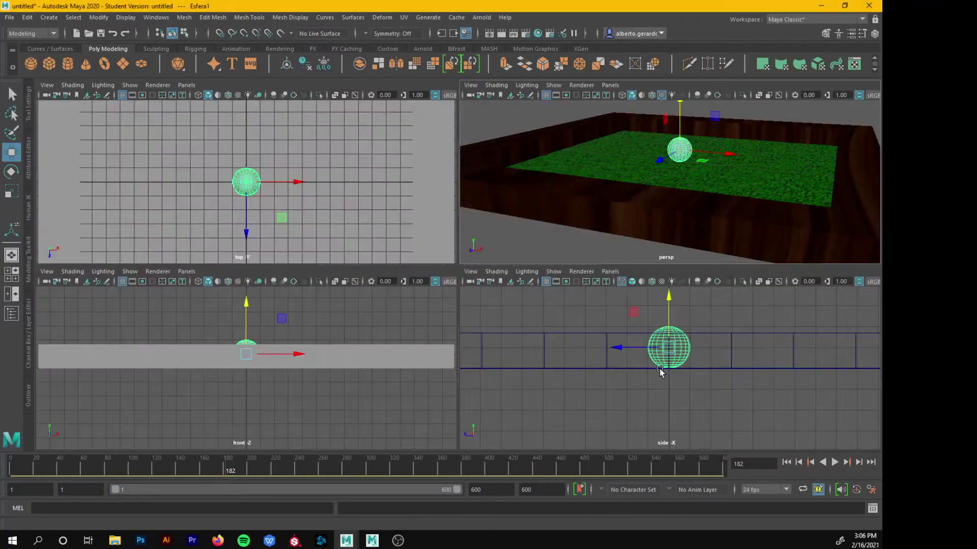
pyautogui.press('space')
pyautogui.scroll(5, 457, 283)
pyautogui.keyDown('alt'); pyautogui.moveTo(448, 282); pyautogui.dragTo(807, 283, button='right'); pyautogui.keyUp('alt')
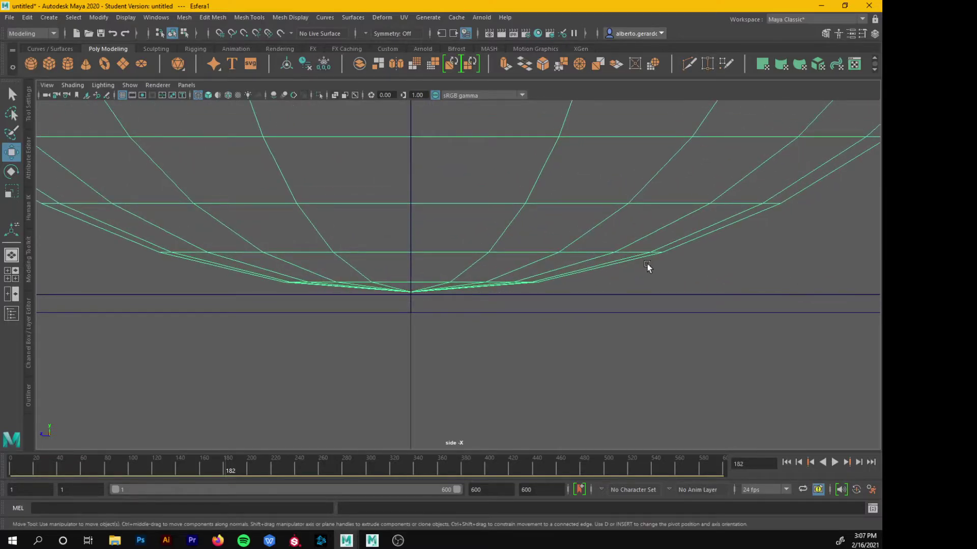
pyautogui.keyDown('alt'); pyautogui.moveTo(650, 266); pyautogui.dragTo(292, 218, button='right'); pyautogui.keyUp('alt')
pyautogui.press('space')
pyautogui.press('space')
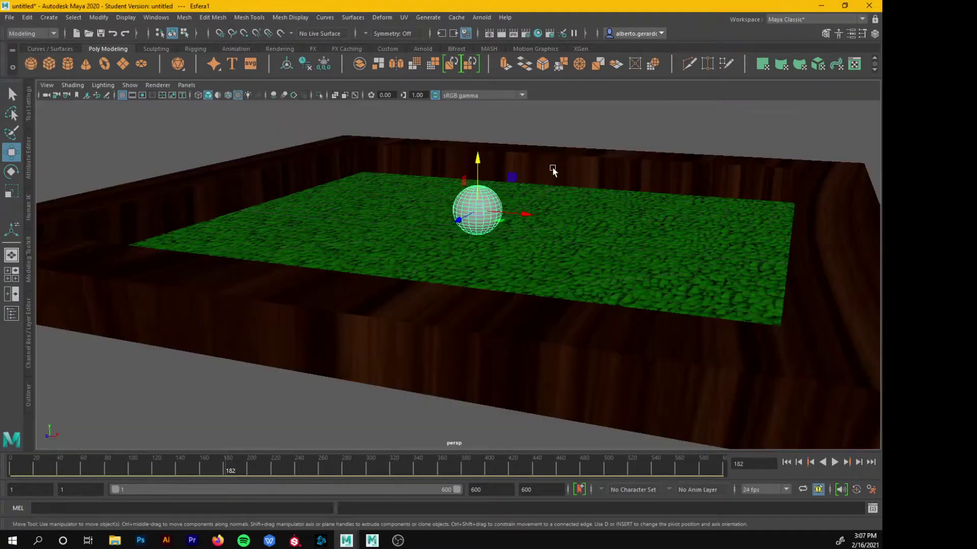
pyautogui.keyDown('alt'); pyautogui.moveTo(562, 171); pyautogui.dragTo(580, 184); pyautogui.keyUp('alt')
pyautogui.click(595, 113)
pyautogui.keyDown('alt'); pyautogui.moveTo(610, 242); pyautogui.dragTo(399, 225, button='right'); pyautogui.keyUp('alt')
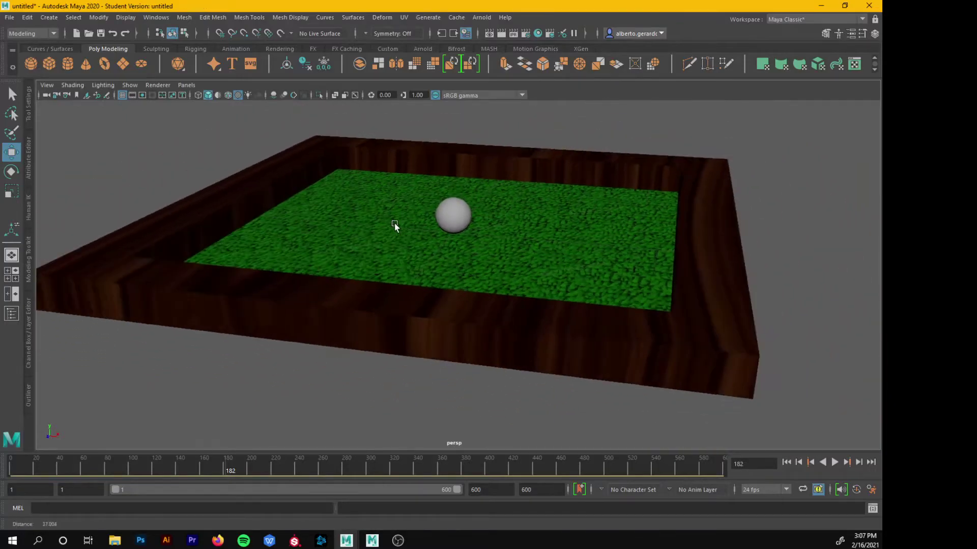
pyautogui.keyDown('alt'); pyautogui.moveTo(417, 326); pyautogui.dragTo(448, 236); pyautogui.keyUp('alt')
pyautogui.keyDown('alt'); pyautogui.moveTo(473, 289); pyautogui.dragTo(451, 266); pyautogui.keyUp('alt')
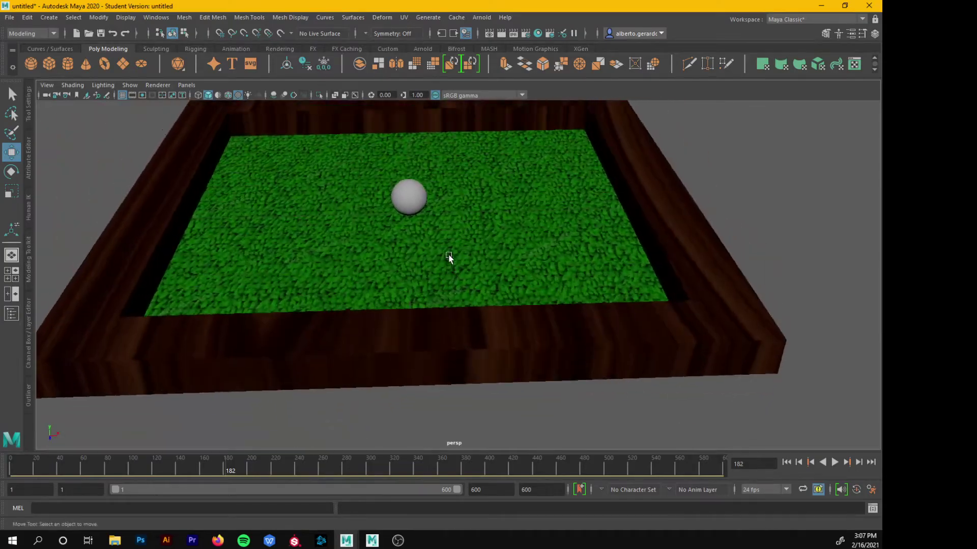
pyautogui.keyDown('alt'); pyautogui.moveTo(439, 182); pyautogui.dragTo(386, 262); pyautogui.keyUp('alt')
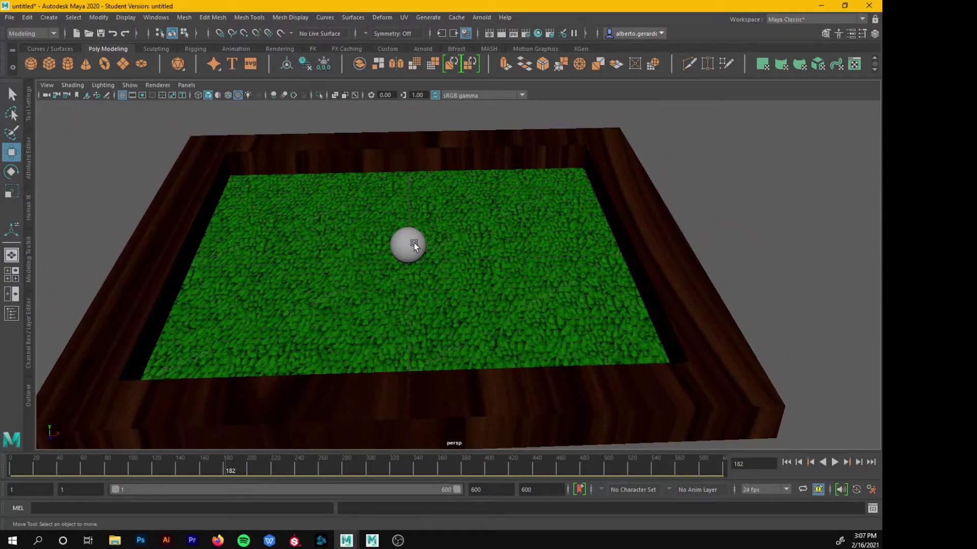
pyautogui.click(413, 245)
pyautogui.rightClick(397, 248)
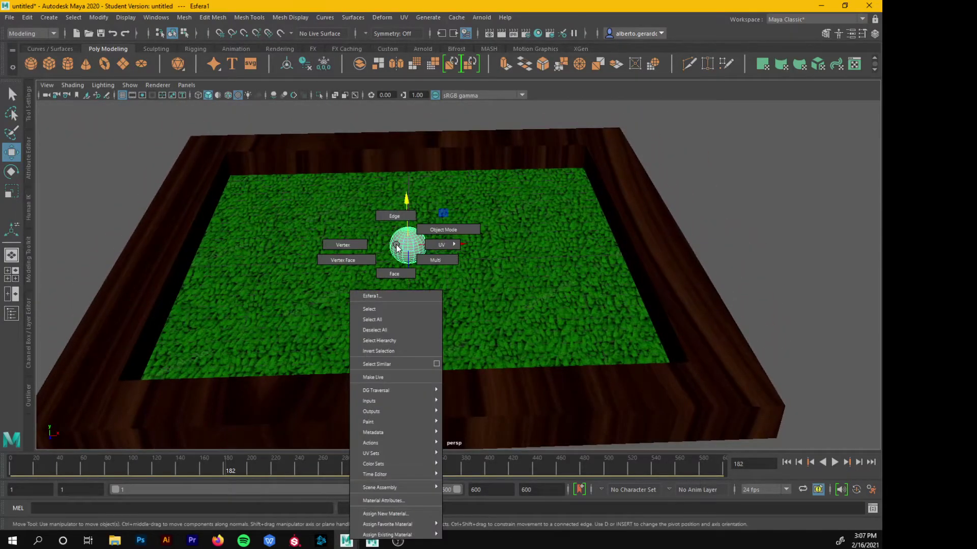
# Apply planar UV mapping to the green plane, projected from the Y axis and fitted to the bounding box
pyautogui.click(531, 257)
pyautogui.keyDown('alt'); pyautogui.moveTo(418, 299); pyautogui.dragTo(410, 335); pyautogui.keyUp('alt')
pyautogui.keyDown('alt'); pyautogui.moveTo(347, 321); pyautogui.dragTo(421, 137); pyautogui.keyUp('alt')
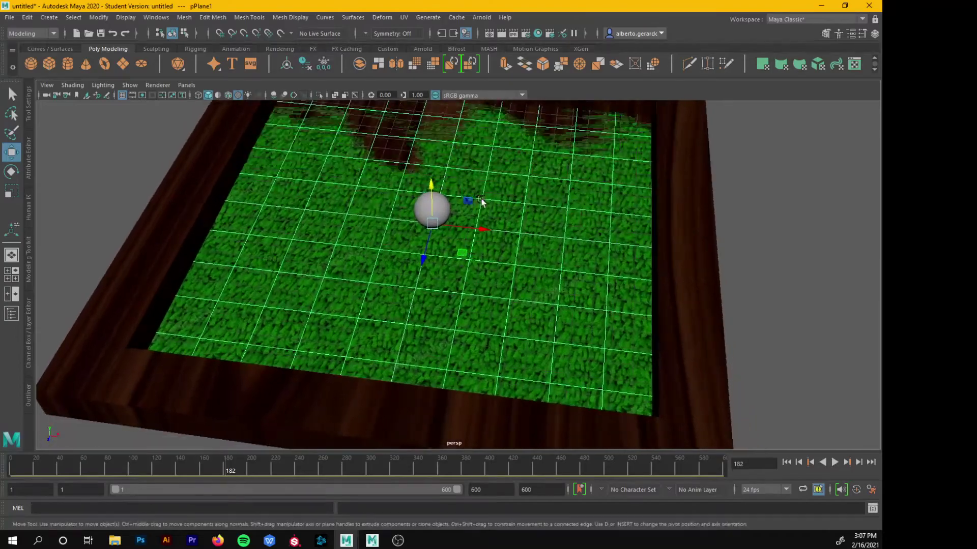
pyautogui.click(402, 18)
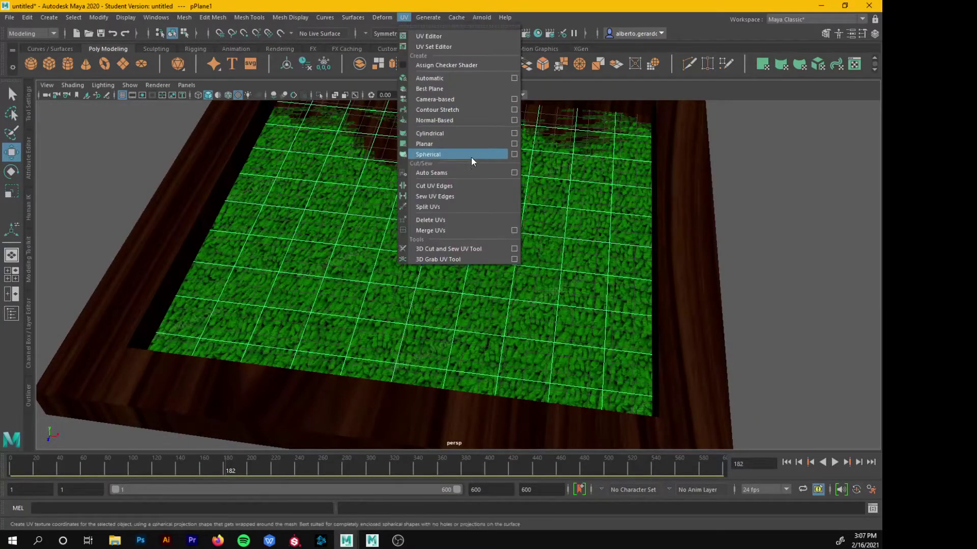
pyautogui.click(515, 144)
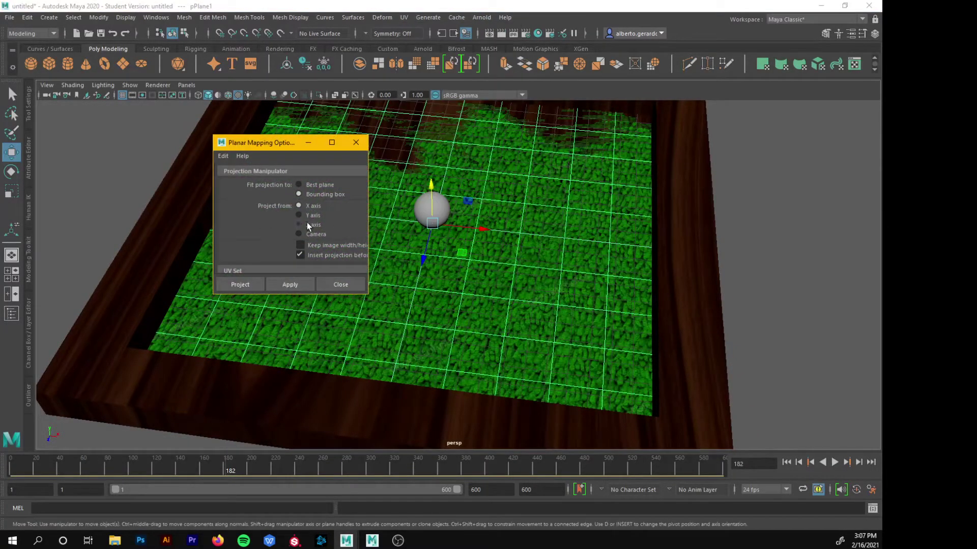
pyautogui.click(252, 284)
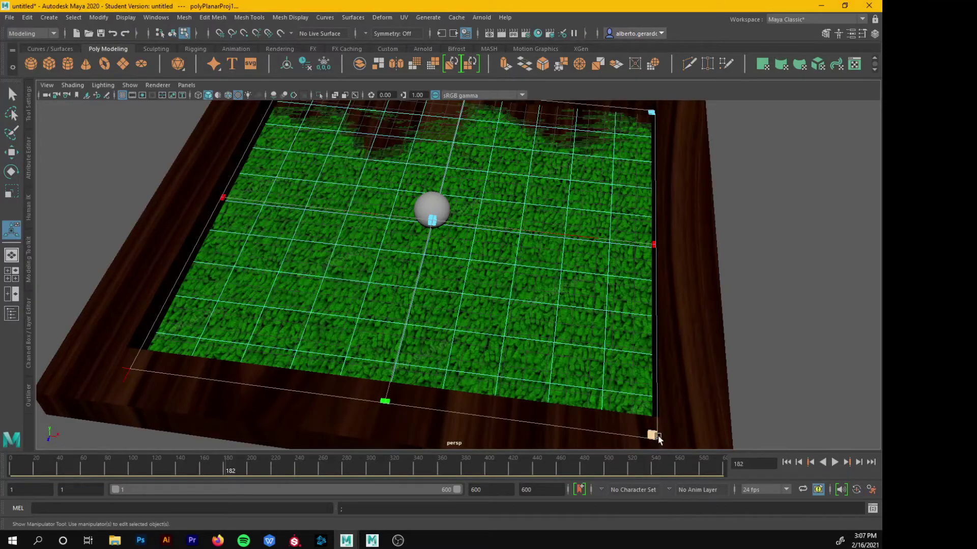
# Shrink the planar projection on the green plane so the grass texture repeats at a finer scale
pyautogui.moveTo(653, 436); pyautogui.dragTo(504, 275)
pyautogui.keyDown('alt'); pyautogui.moveTo(534, 318); pyautogui.dragTo(503, 268); pyautogui.keyUp('alt')
pyautogui.moveTo(560, 251); pyautogui.dragTo(624, 236, button='right')
pyautogui.click(747, 319)
pyautogui.press('q')
pyautogui.keyDown('alt'); pyautogui.moveTo(746, 319); pyautogui.dragTo(664, 326); pyautogui.keyUp('alt')
# Assign a new Arnold aiStandardSurface material to the sphere on the green plane
pyautogui.keyDown('alt'); pyautogui.moveTo(417, 277); pyautogui.dragTo(475, 246, button='right'); pyautogui.keyUp('alt')
pyautogui.keyDown('alt'); pyautogui.moveTo(475, 246); pyautogui.dragTo(432, 240); pyautogui.keyUp('alt')
pyautogui.click(432, 239)
pyautogui.keyDown('alt'); pyautogui.moveTo(388, 284); pyautogui.dragTo(471, 268); pyautogui.keyUp('alt')
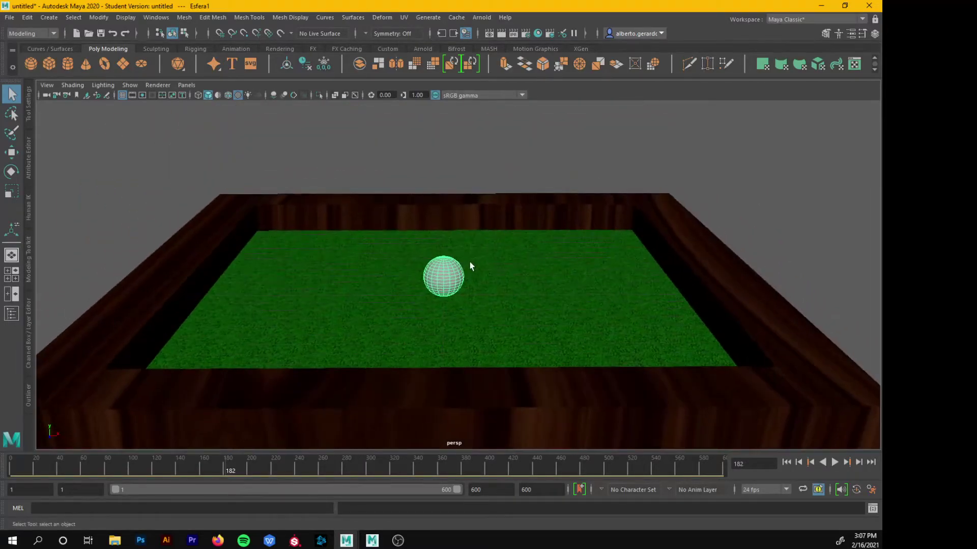
pyautogui.moveTo(437, 252); pyautogui.dragTo(457, 517, button='right')
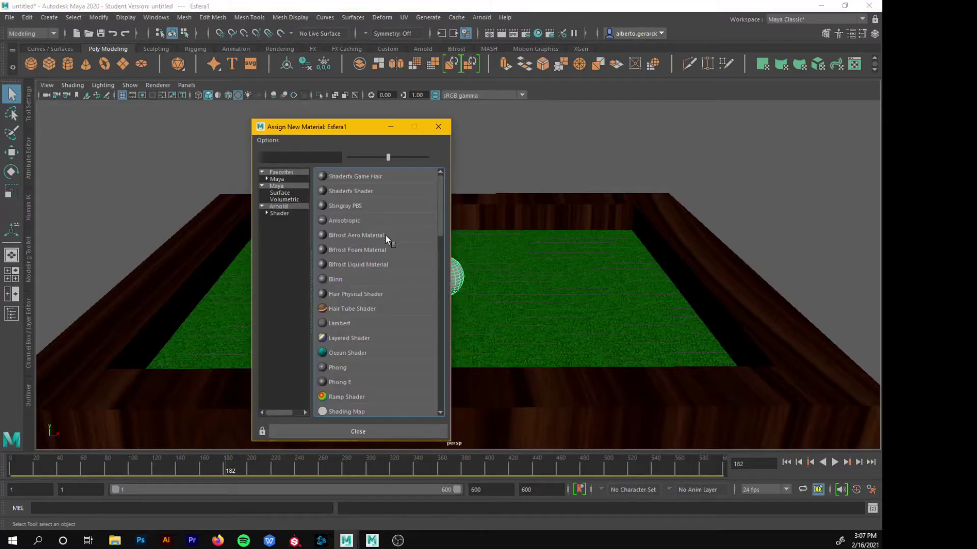
pyautogui.click(279, 206)
pyautogui.click(369, 352)
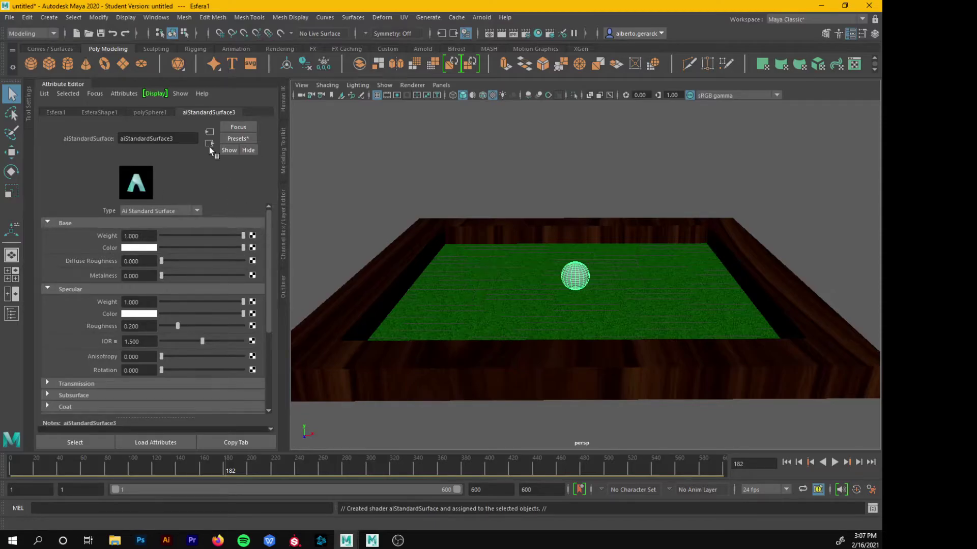
# Replace the sphere material's settings with the Chrome preset
pyautogui.click(238, 138)
pyautogui.moveTo(336, 205)
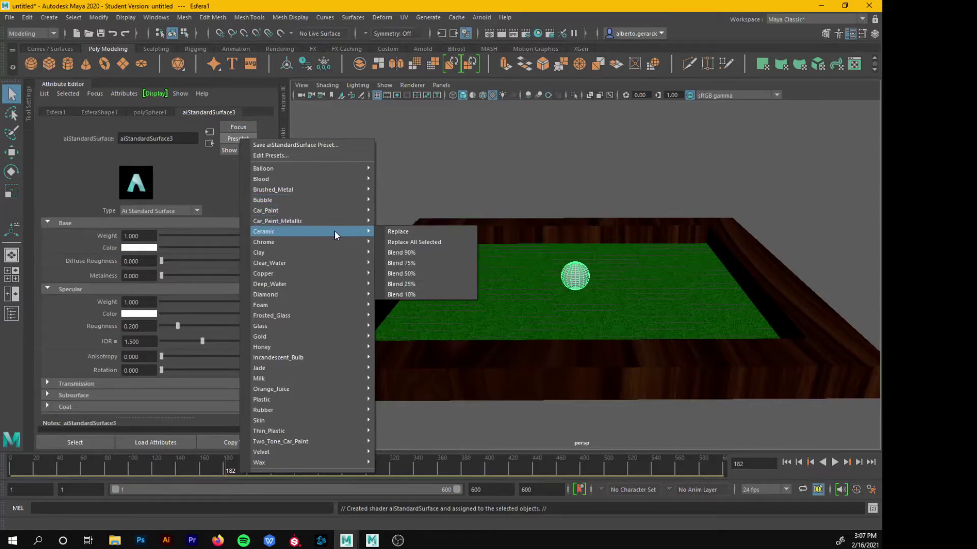
pyautogui.moveTo(324, 245)
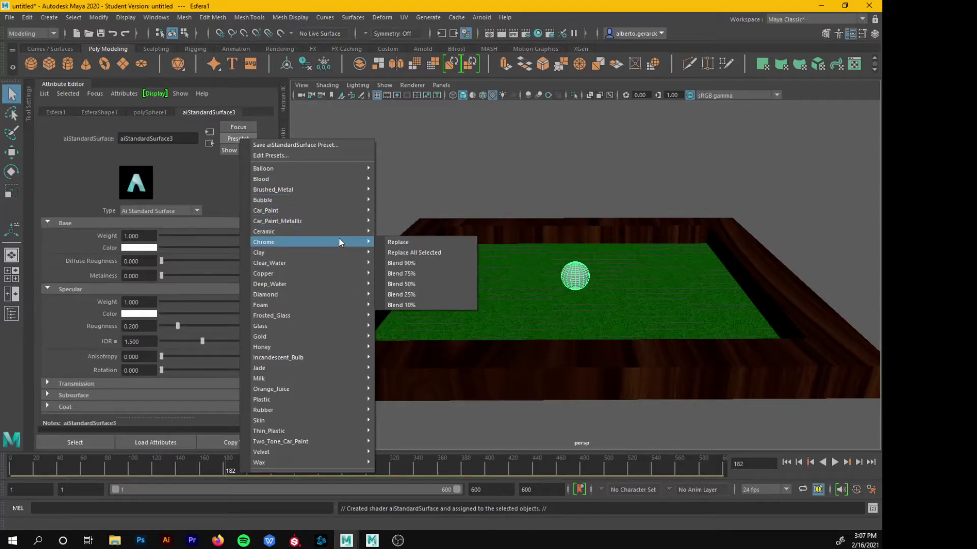
pyautogui.click(399, 242)
pyautogui.keyDown('alt'); pyautogui.moveTo(523, 277); pyautogui.dragTo(583, 252); pyautogui.keyUp('alt')
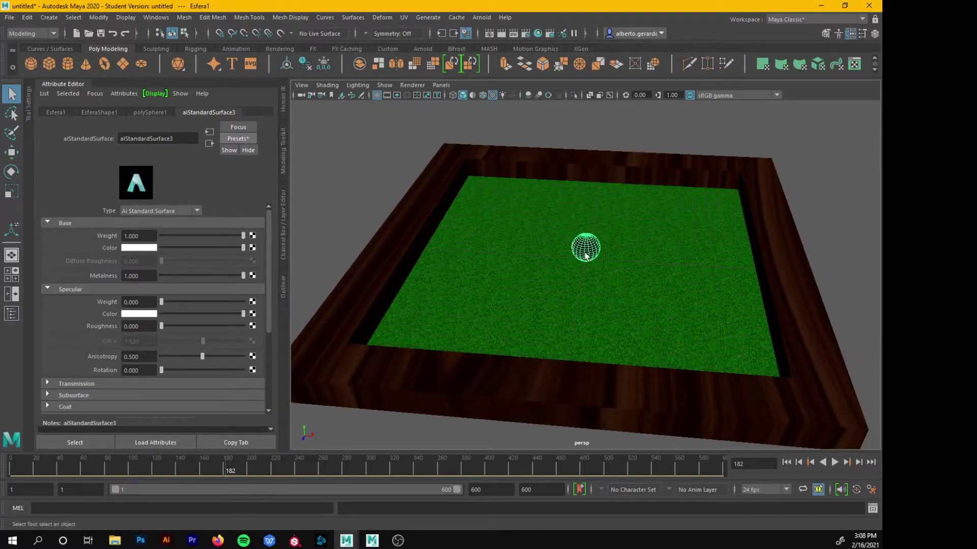
# Duplicate the chrome sphere three times and spread the copies across the green plane, behind and beside the original
pyautogui.hotkey('ctrl', 'd')
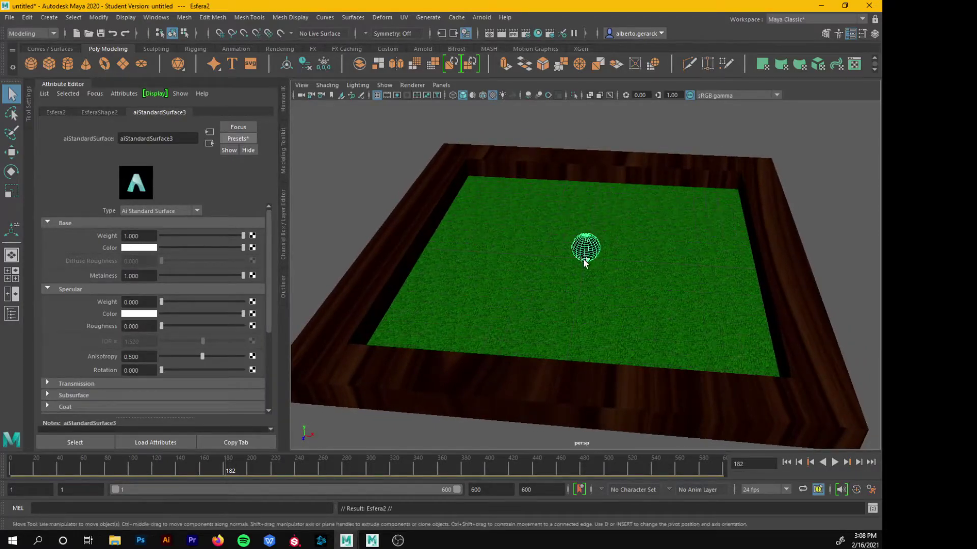
pyautogui.press('w')
pyautogui.moveTo(629, 249); pyautogui.dragTo(731, 304)
pyautogui.hotkey('ctrl', 'd')
pyautogui.hotkey('ctrl', 'd')
pyautogui.moveTo(684, 332); pyautogui.dragTo(676, 260)
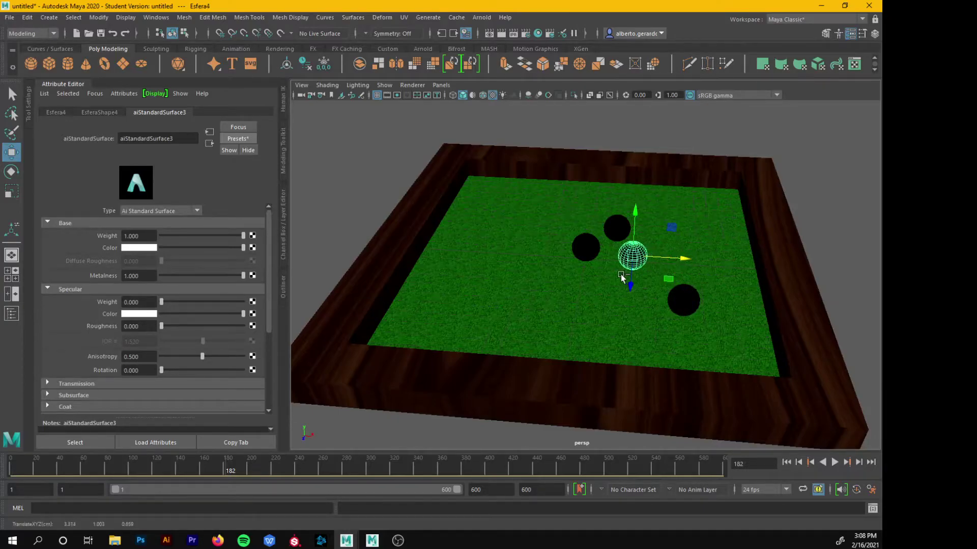
# Duplicate the most recent chrome sphere once more and reposition the copy on the green plane, clear of its neighbours
pyautogui.press('f')
pyautogui.hotkey('ctrl', 'd')
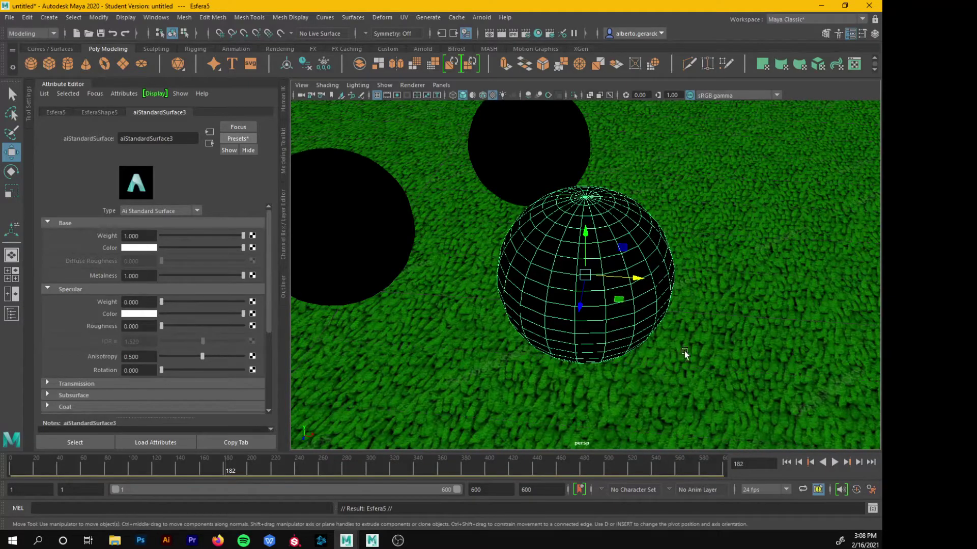
pyautogui.scroll(-6, 646, 318)
pyautogui.keyDown('alt'); pyautogui.moveTo(661, 286); pyautogui.dragTo(567, 352); pyautogui.keyUp('alt')
pyautogui.scroll(-3, 581, 298)
pyautogui.moveTo(623, 316); pyautogui.dragTo(591, 310)
pyautogui.click(621, 326)
pyautogui.moveTo(639, 331); pyautogui.dragTo(602, 325)
pyautogui.moveTo(575, 365); pyautogui.dragTo(599, 281)
# Add two more chrome sphere duplicates and arrange them so that seven spheres form a loose cluster
pyautogui.hotkey('ctrl', 'd')
pyautogui.moveTo(646, 252); pyautogui.dragTo(680, 256)
pyautogui.hotkey('ctrl', 'd')
pyautogui.moveTo(622, 282); pyautogui.dragTo(617, 315)
pyautogui.keyDown('alt'); pyautogui.moveTo(600, 305); pyautogui.dragTo(606, 284); pyautogui.keyUp('alt')
pyautogui.keyDown('alt'); pyautogui.moveTo(604, 285); pyautogui.dragTo(630, 293, button='right'); pyautogui.keyUp('alt')
pyautogui.scroll(3, 605, 269)
# Assign one new aiStandardSurface material to three spheres on the outside of the cluster: back, front-left and far right
pyautogui.click(573, 239)
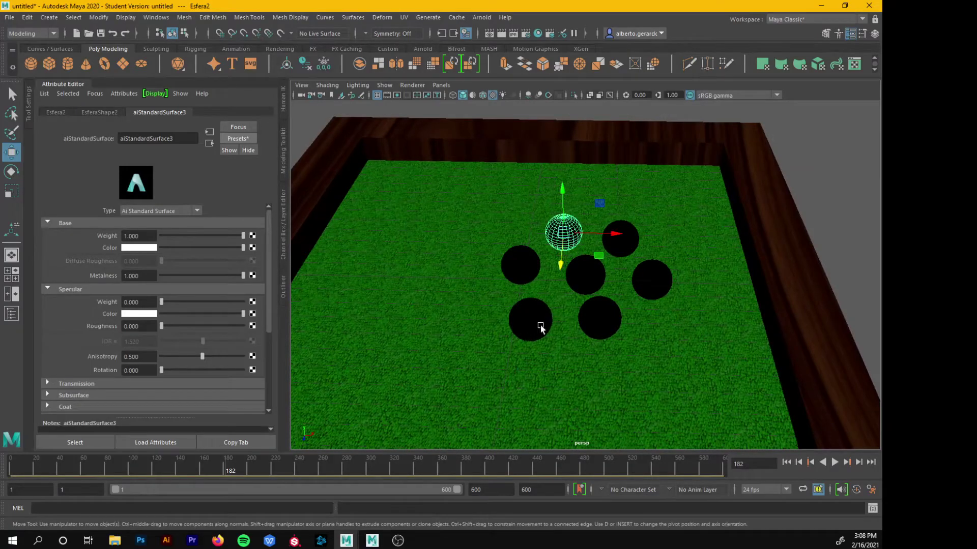
pyautogui.keyDown('shift'); pyautogui.click(550, 324); pyautogui.keyUp('shift')
pyautogui.keyDown('shift'); pyautogui.click(654, 296); pyautogui.keyUp('shift')
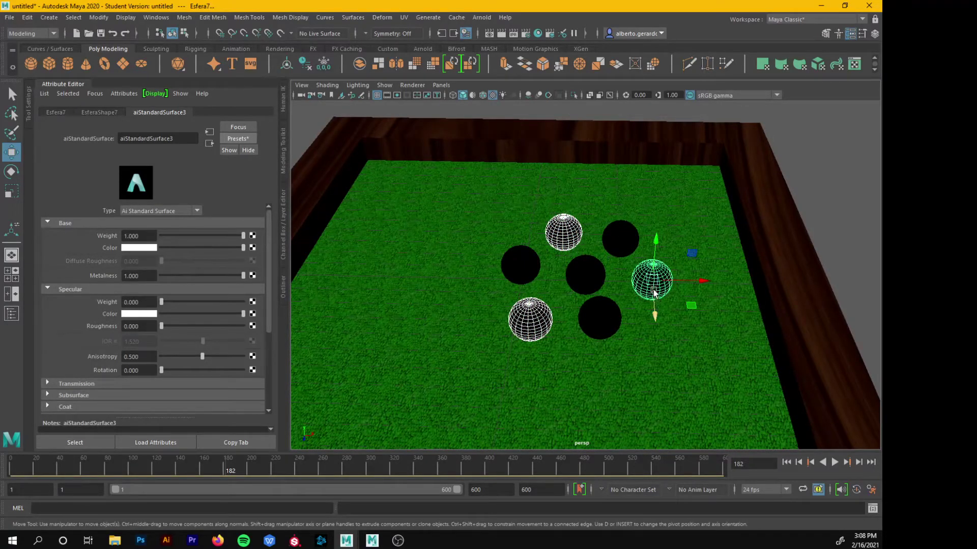
pyautogui.moveTo(521, 326); pyautogui.dragTo(509, 524, button='right')
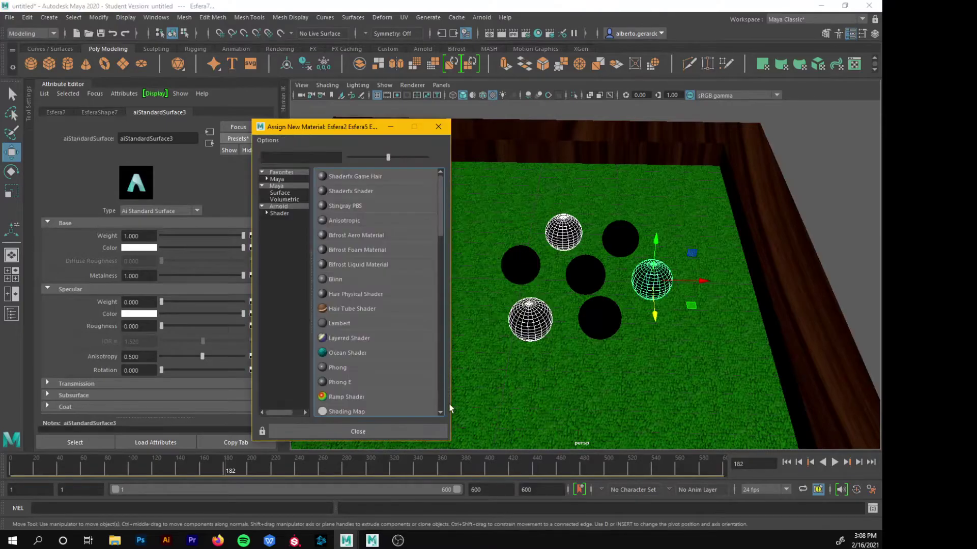
pyautogui.click(291, 207)
pyautogui.click(362, 351)
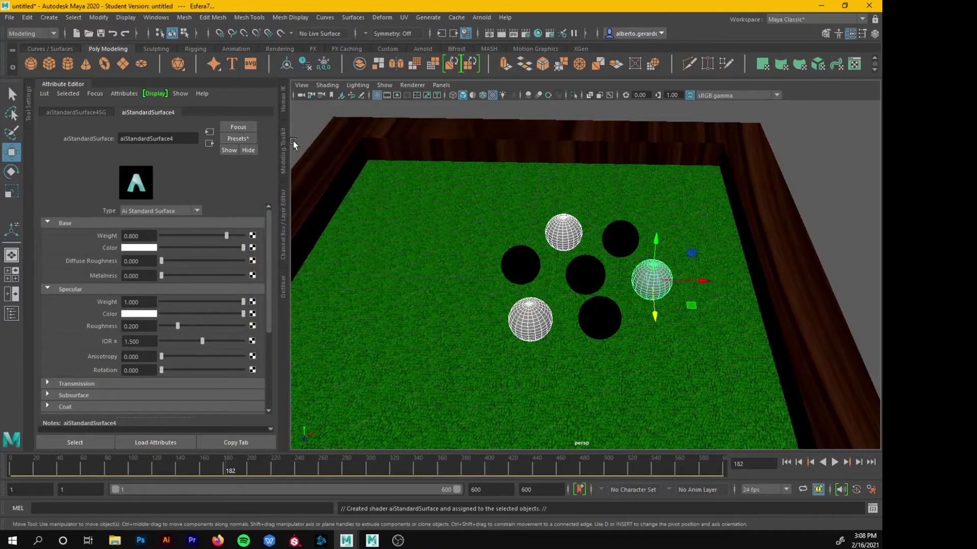
# Replace the new material's settings on the three selected spheres with the Diamond preset
pyautogui.click(243, 138)
pyautogui.moveTo(350, 294)
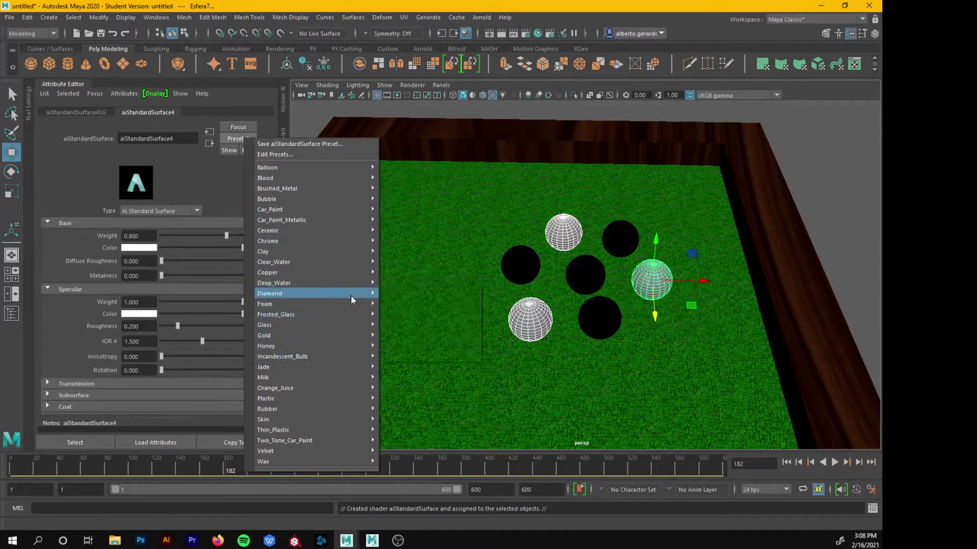
pyautogui.click(434, 294)
pyautogui.keyDown('alt'); pyautogui.moveTo(584, 140); pyautogui.dragTo(568, 317); pyautogui.keyUp('alt')
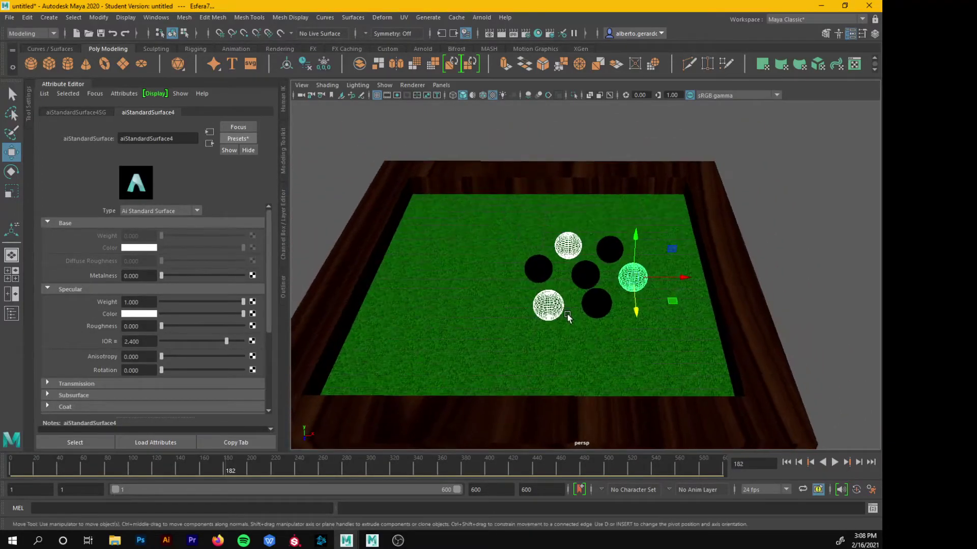
# Duplicate the rear-right chrome sphere to the back left and front of the cluster, and assign a new aiStandardSurface material to all three
pyautogui.click(622, 251)
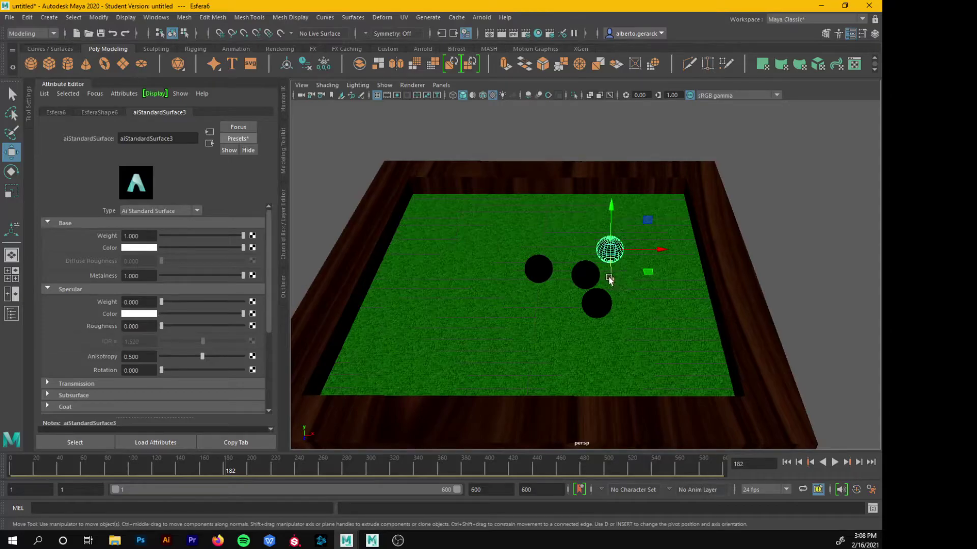
pyautogui.moveTo(611, 279)
pyautogui.keyDown('shift'); pyautogui.mouseDown()
pyautogui.moveTo(618, 365)
pyautogui.moveTo(613, 332)
pyautogui.moveTo(627, 365)
pyautogui.moveTo(618, 374)
pyautogui.moveTo(610, 270)
pyautogui.moveTo(570, 254)
pyautogui.mouseUp(); pyautogui.keyUp('shift')
pyautogui.keyDown('shift'); pyautogui.click(618, 336); pyautogui.keyUp('shift')
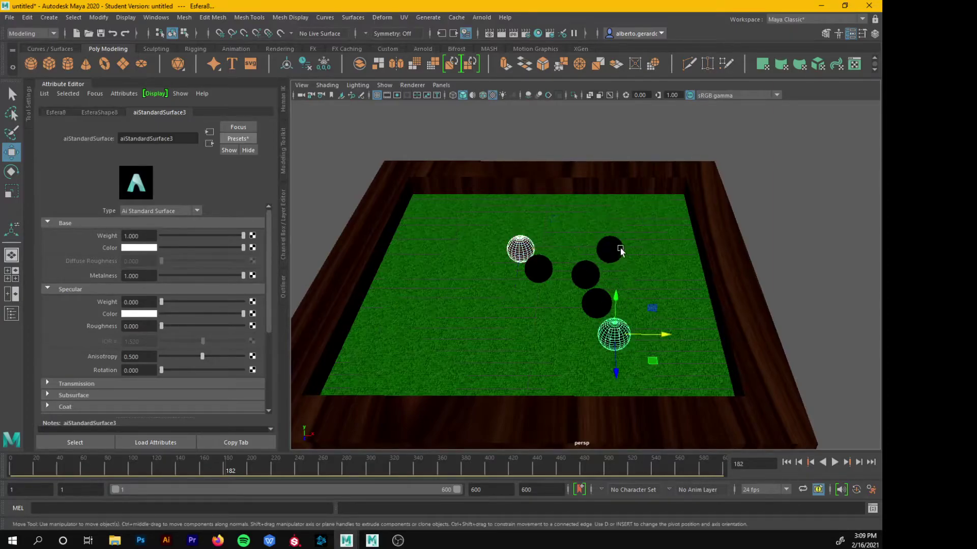
pyautogui.keyDown('shift'); pyautogui.click(618, 249); pyautogui.keyUp('shift')
pyautogui.moveTo(620, 247); pyautogui.dragTo(645, 517, button='right')
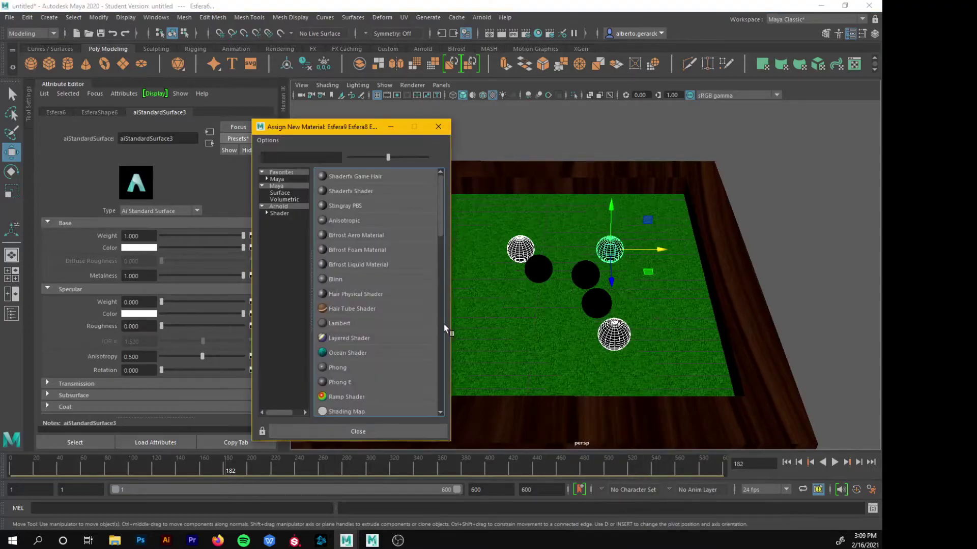
pyautogui.click(290, 207)
pyautogui.click(355, 349)
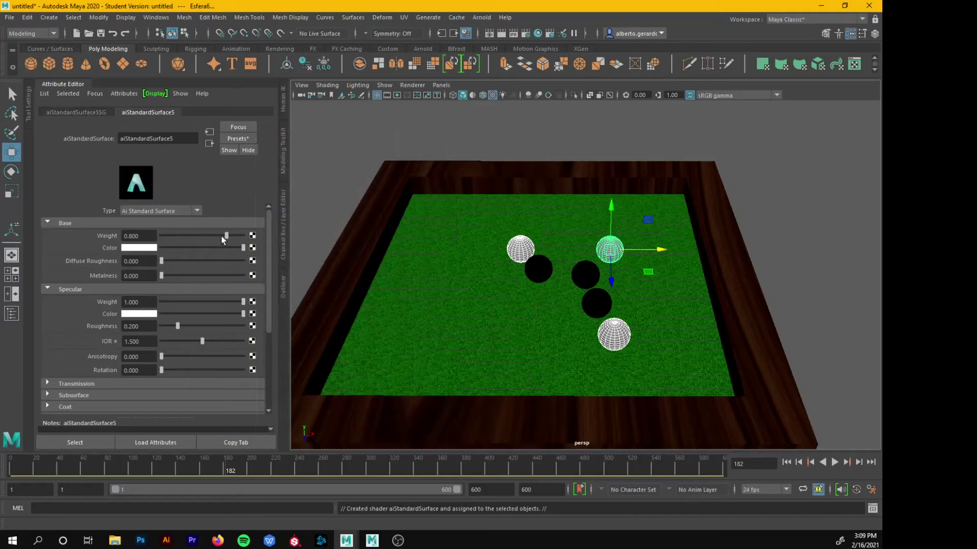
# Replace the latest material's settings with the Jade preset and close the attribute editor
pyautogui.click(246, 140)
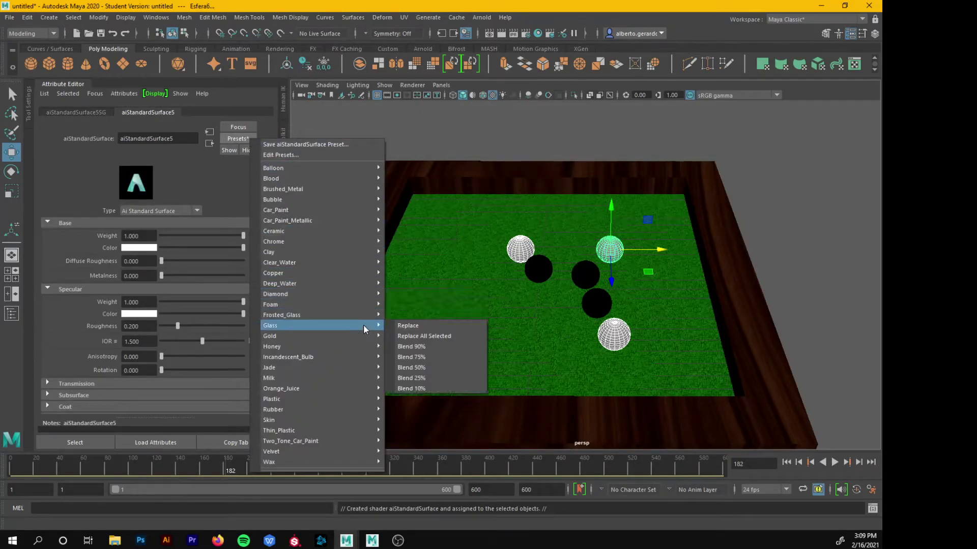
pyautogui.moveTo(355, 372)
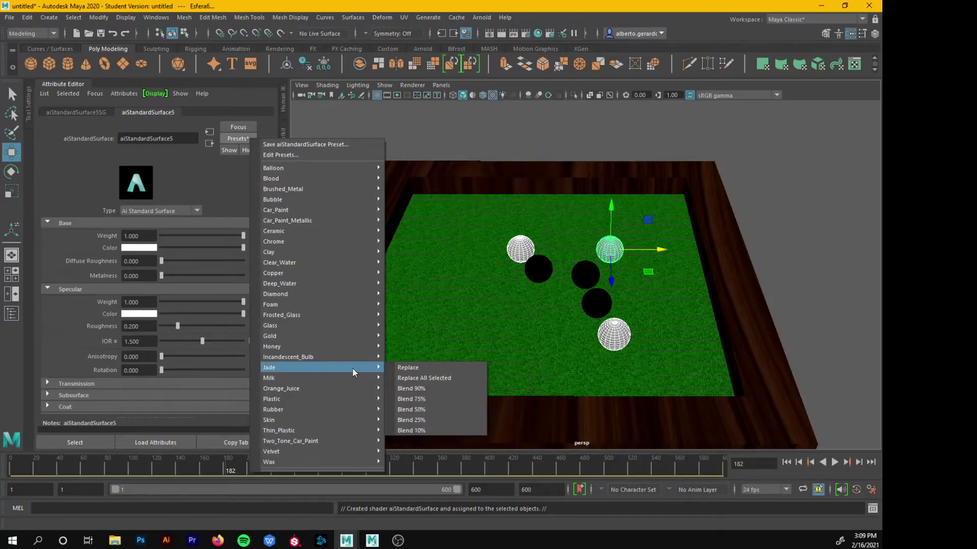
pyautogui.click(409, 369)
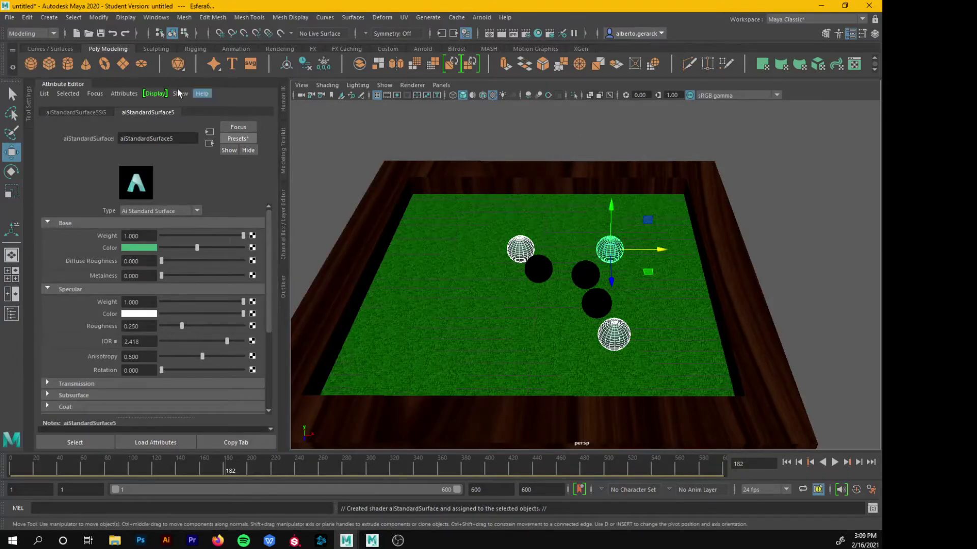
pyautogui.click(70, 86)
# Switch the viewport to use all lights and add an Arnold Skydome Light to the scene
pyautogui.keyDown('alt'); pyautogui.moveTo(479, 323); pyautogui.dragTo(484, 309); pyautogui.keyUp('alt')
pyautogui.keyDown('alt'); pyautogui.moveTo(484, 310); pyautogui.dragTo(379, 294, button='right'); pyautogui.keyUp('alt')
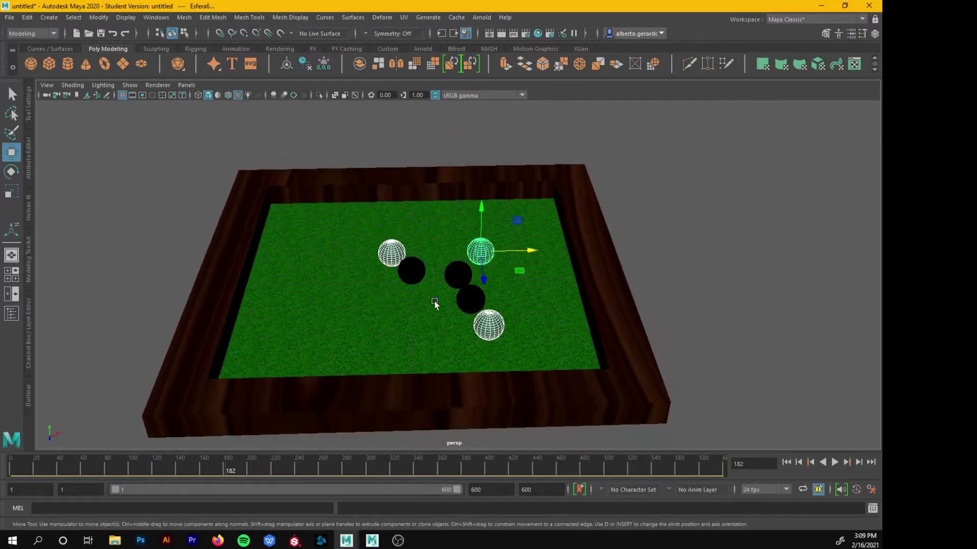
pyautogui.keyDown('alt'); pyautogui.moveTo(438, 299); pyautogui.dragTo(397, 327, button='middle'); pyautogui.keyUp('alt')
pyautogui.press('7')
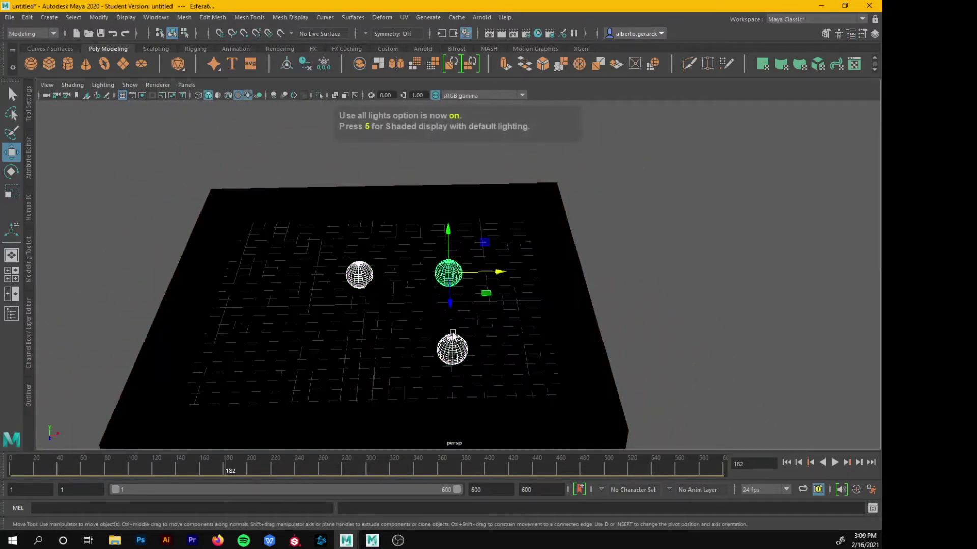
pyautogui.keyDown('alt'); pyautogui.moveTo(418, 335); pyautogui.dragTo(493, 239); pyautogui.keyUp('alt')
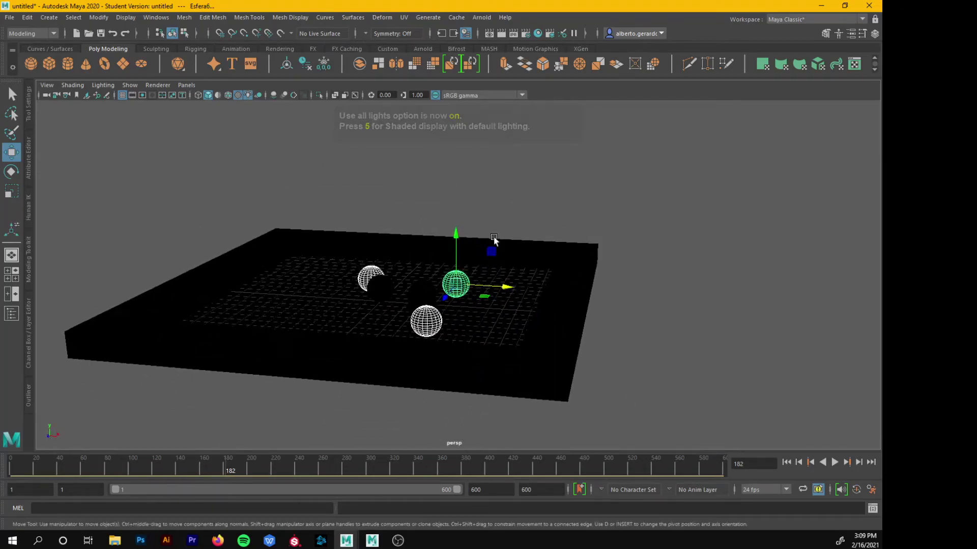
pyautogui.click(482, 18)
pyautogui.moveTo(517, 72)
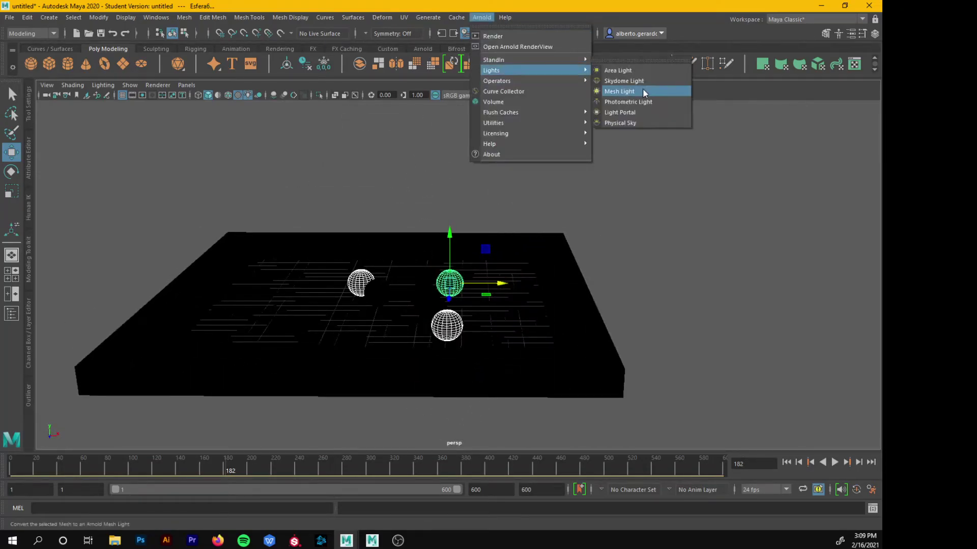
pyautogui.click(666, 80)
# Frame the spheres on the board closely and render the perspective view in Arnold RenderView
pyautogui.keyDown('alt'); pyautogui.moveTo(390, 295); pyautogui.dragTo(356, 290); pyautogui.keyUp('alt')
pyautogui.scroll(3, 473, 350)
pyautogui.keyDown('alt'); pyautogui.moveTo(473, 351); pyautogui.dragTo(537, 283); pyautogui.keyUp('alt')
pyautogui.click(524, 315)
pyautogui.click(538, 260)
pyautogui.click(475, 135)
pyautogui.keyDown('alt'); pyautogui.moveTo(434, 179); pyautogui.dragTo(416, 227); pyautogui.keyUp('alt')
pyautogui.click(479, 17)
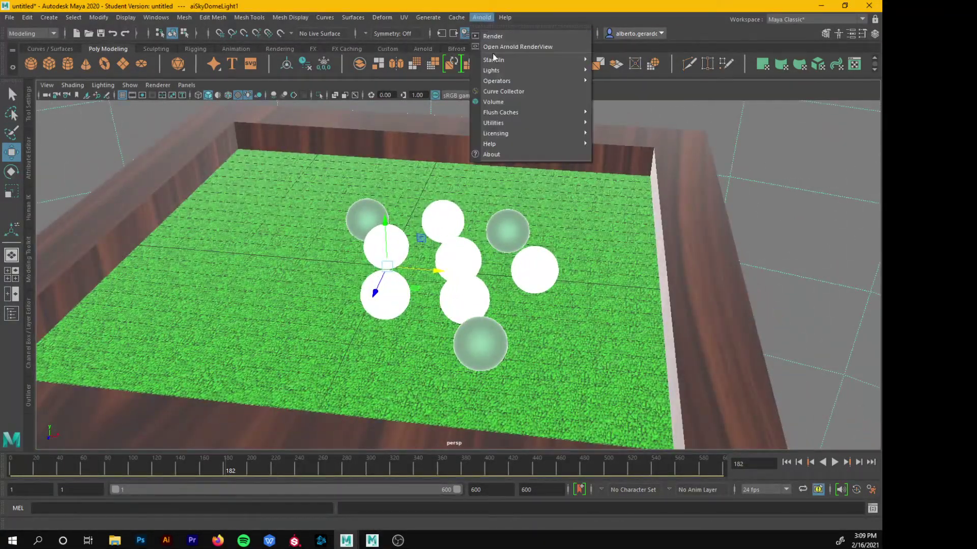
pyautogui.click(503, 46)
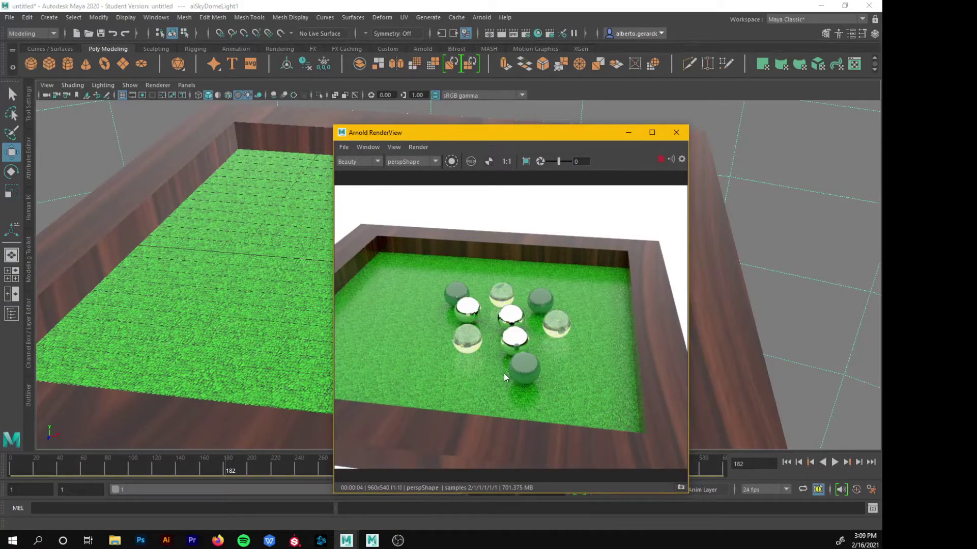
# Examine the Arnold render of the spheres in an enlarged window and from lower angles, and close it
pyautogui.scroll(-2, 587, 352)
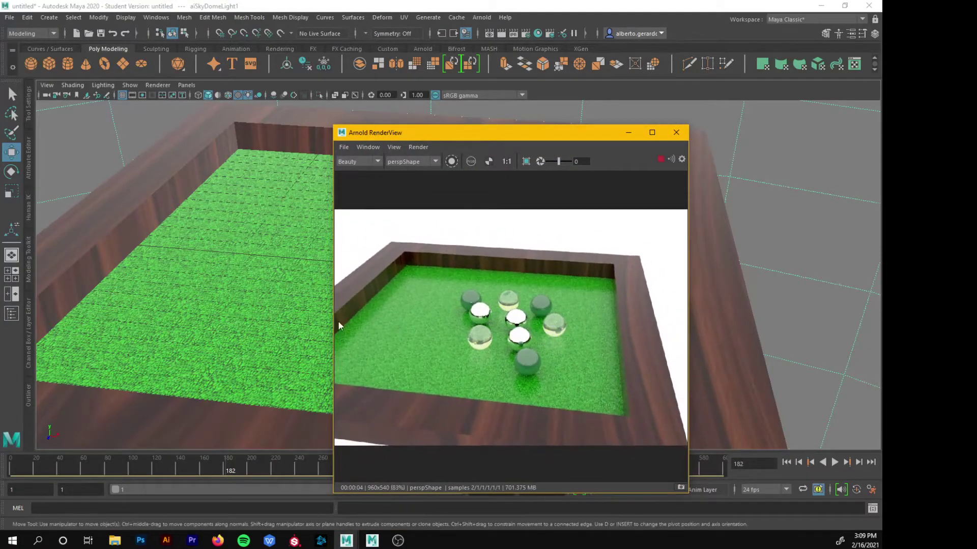
pyautogui.moveTo(335, 316); pyautogui.dragTo(166, 313)
pyautogui.scroll(-1, 426, 343)
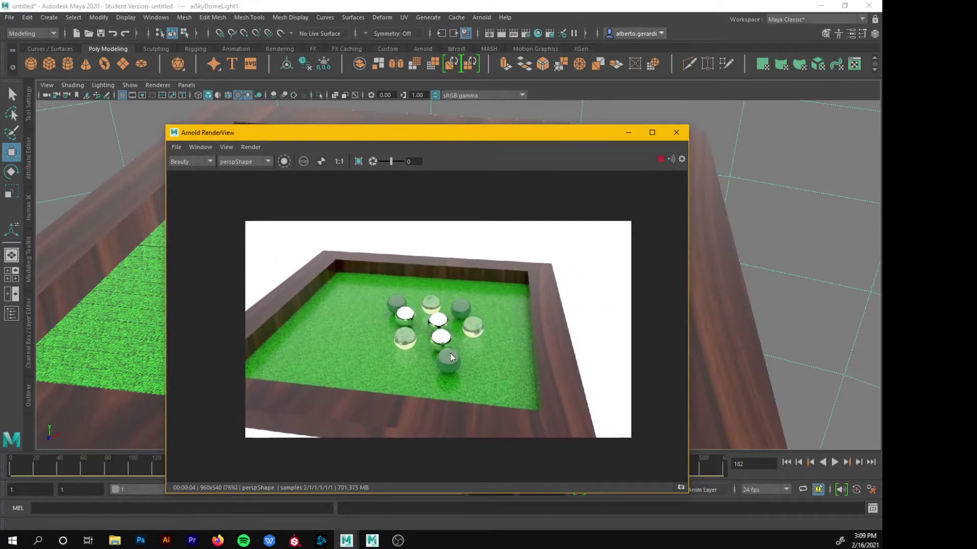
pyautogui.keyDown('alt'); pyautogui.moveTo(713, 222); pyautogui.dragTo(709, 253, button='right'); pyautogui.keyUp('alt')
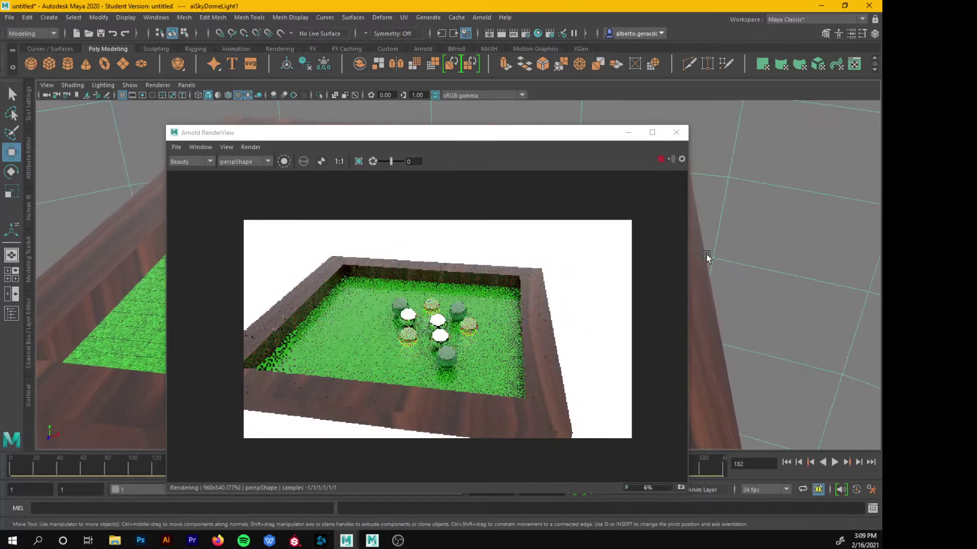
pyautogui.keyDown('alt'); pyautogui.moveTo(724, 252); pyautogui.dragTo(757, 301); pyautogui.keyUp('alt')
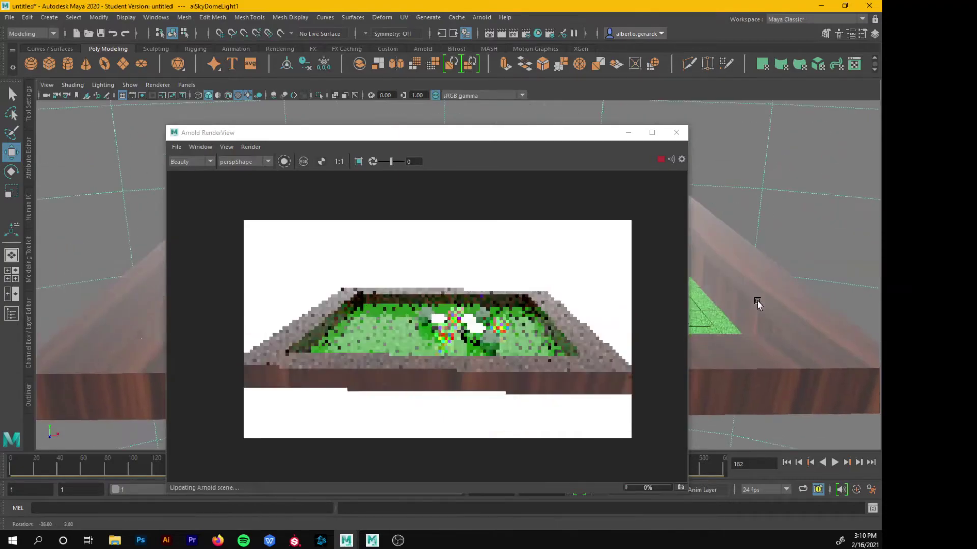
pyautogui.click(676, 132)
# Select the three jade spheres and replace their material settings with the Blood preset using Replace All Selected
pyautogui.click(571, 295)
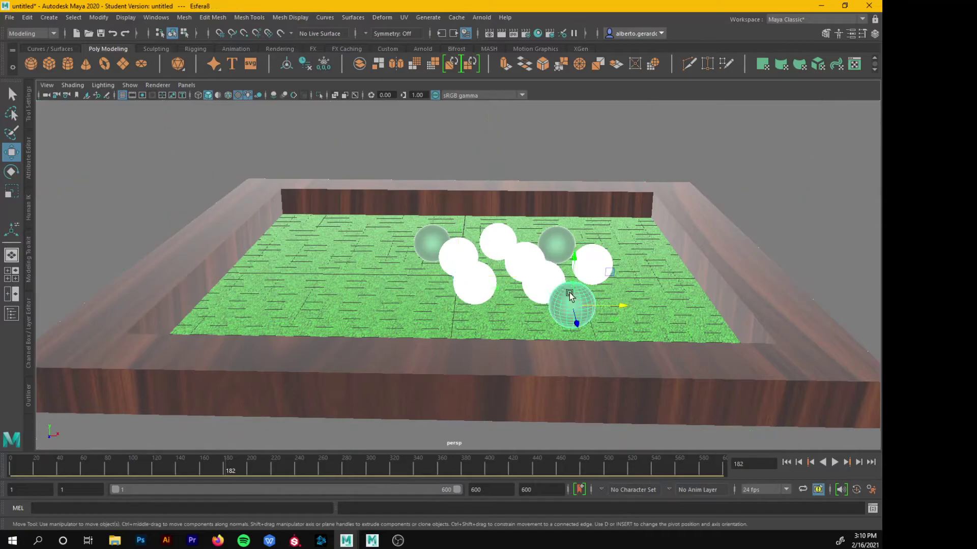
pyautogui.click(559, 235)
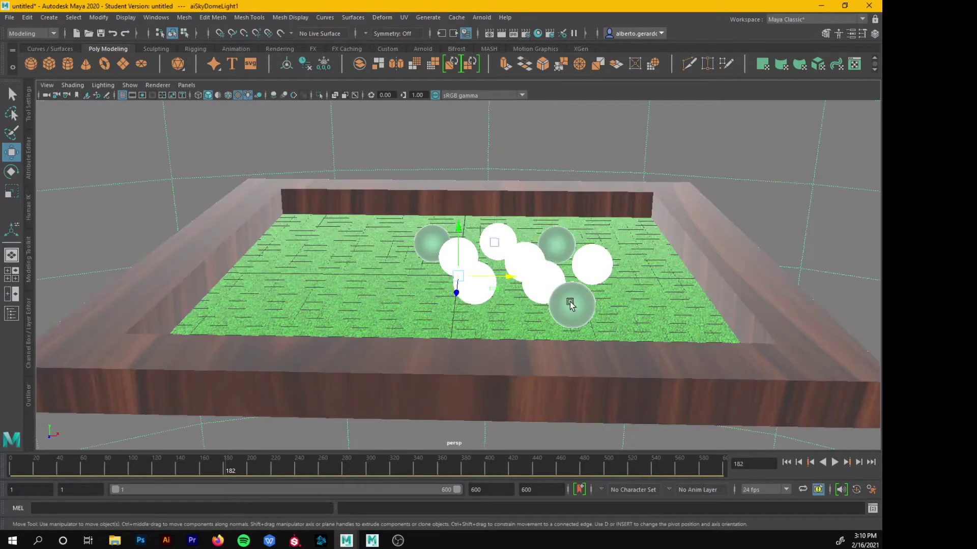
pyautogui.click(431, 244)
pyautogui.moveTo(431, 243); pyautogui.dragTo(432, 496, button='right')
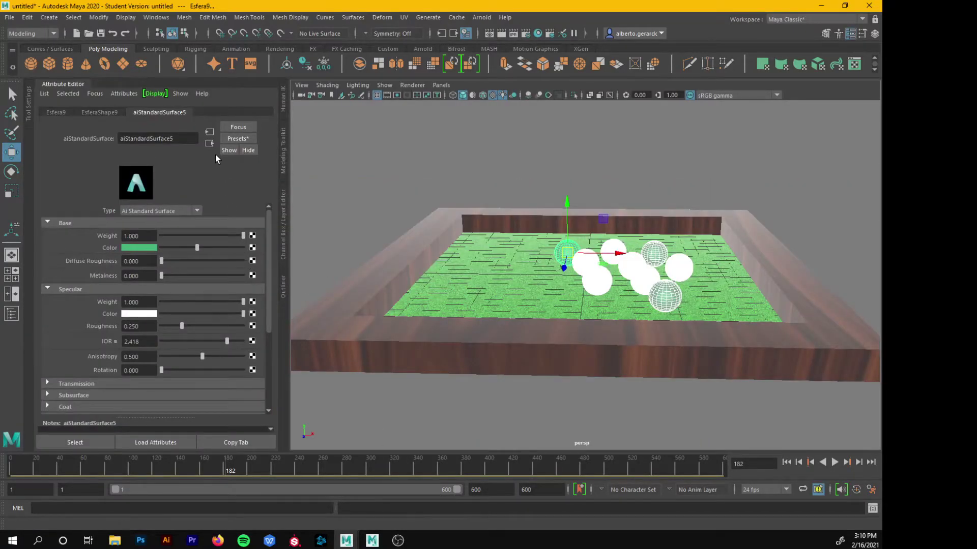
pyautogui.click(237, 138)
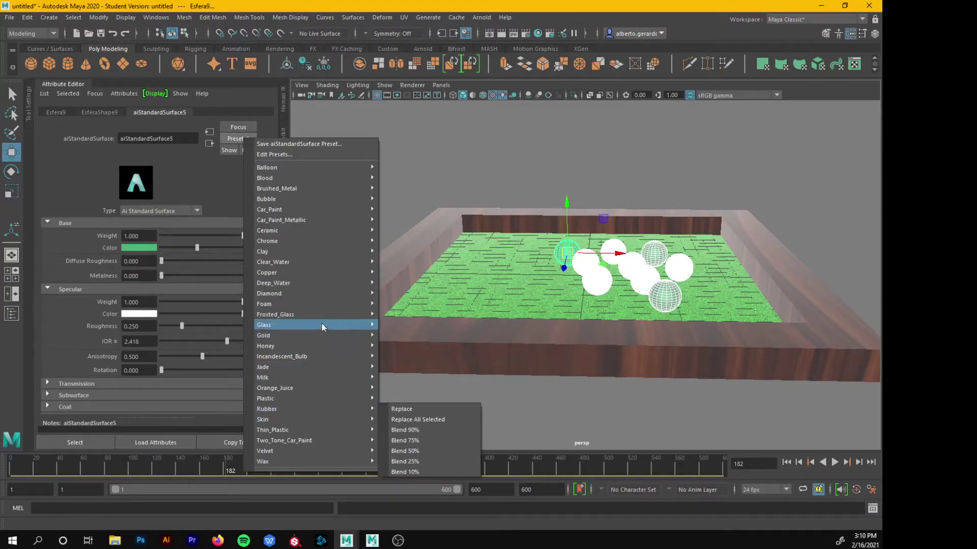
pyautogui.moveTo(320, 268)
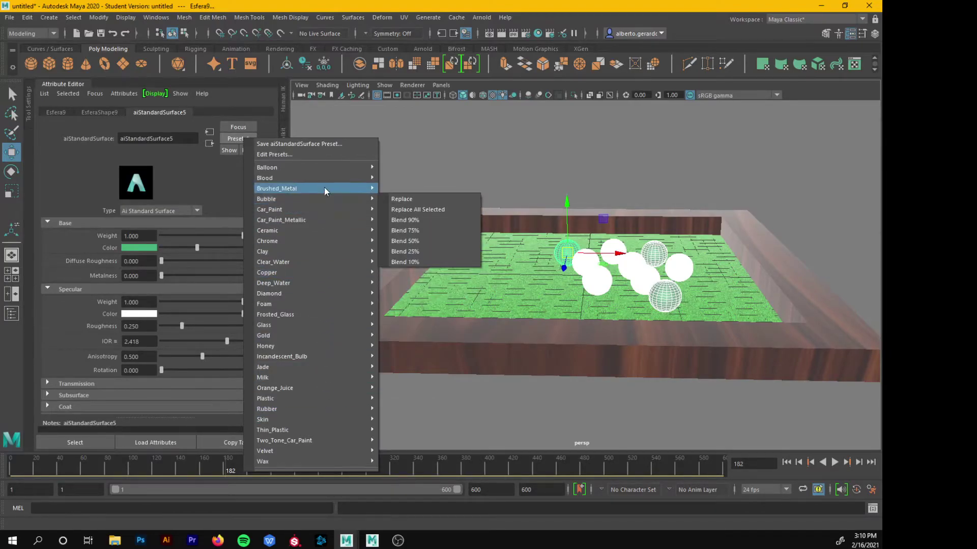
pyautogui.moveTo(339, 178)
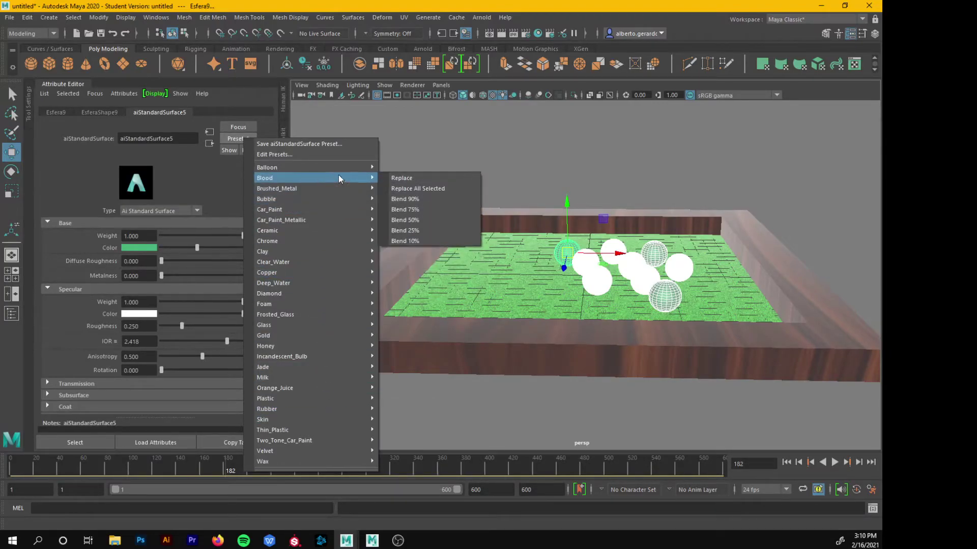
pyautogui.click(426, 189)
# Render the scene in Arnold to check the blood-red spheres, then close the render window and attribute editor and clear the selection
pyautogui.click(477, 18)
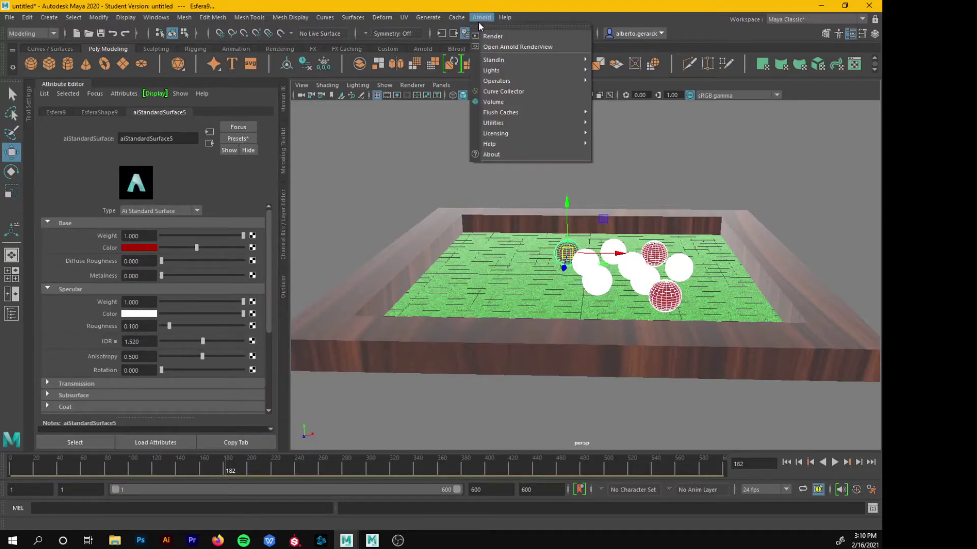
pyautogui.click(504, 32)
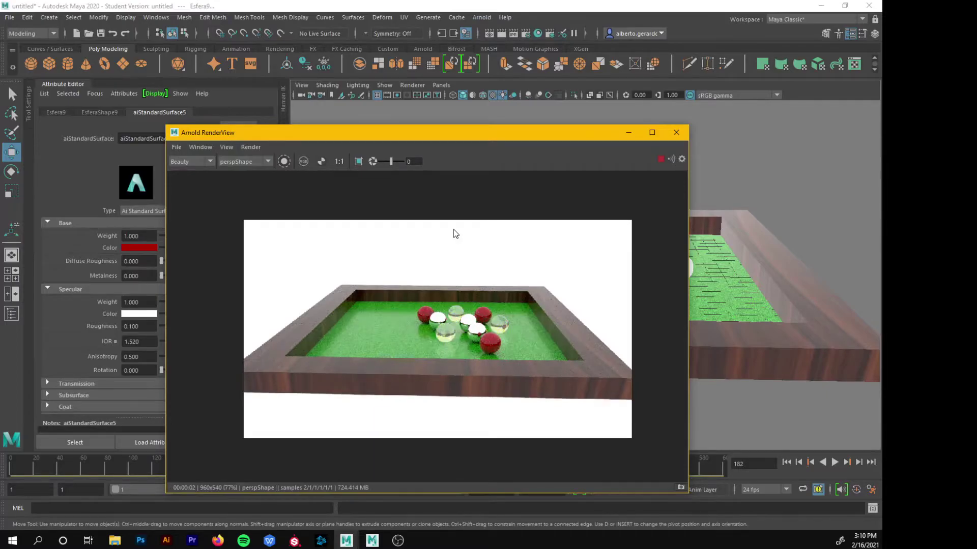
pyautogui.click(676, 133)
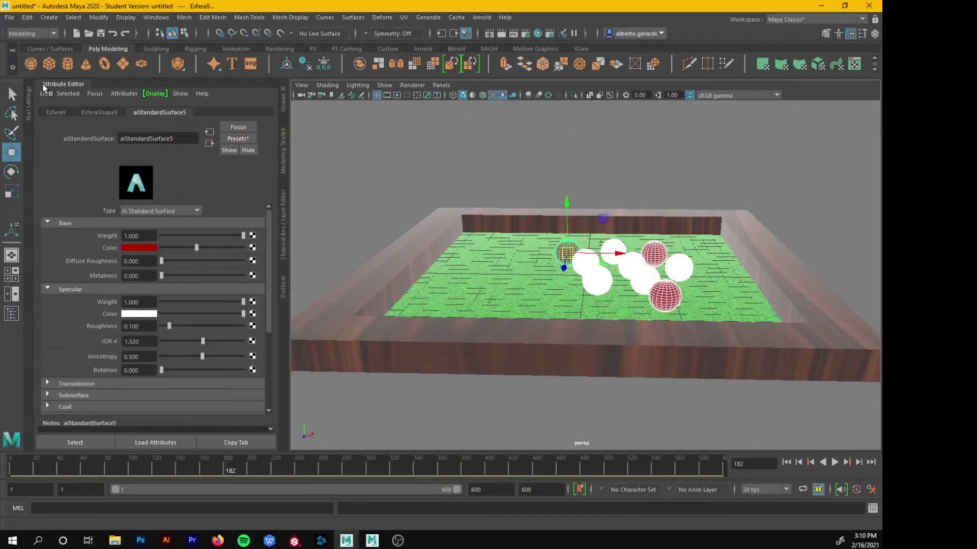
pyautogui.hotkey('ctrl', 'a')
pyautogui.click(407, 147)
# Create a polygon sphere, raise it above the board, shift it toward the empty half and enlarge it beyond the other spheres
pyautogui.click(30, 64)
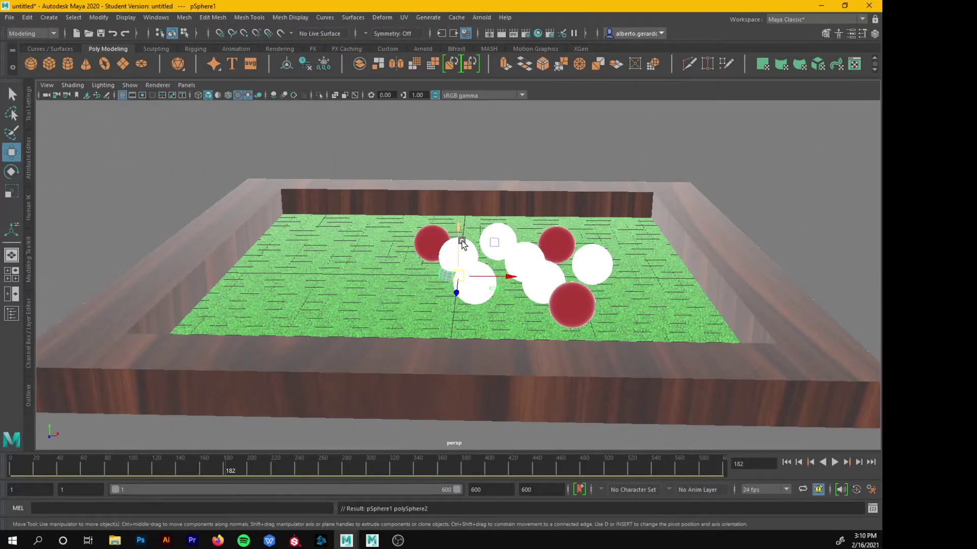
pyautogui.moveTo(462, 243); pyautogui.dragTo(466, 110)
pyautogui.keyDown('alt'); pyautogui.moveTo(620, 201); pyautogui.dragTo(497, 247, button='right'); pyautogui.keyUp('alt')
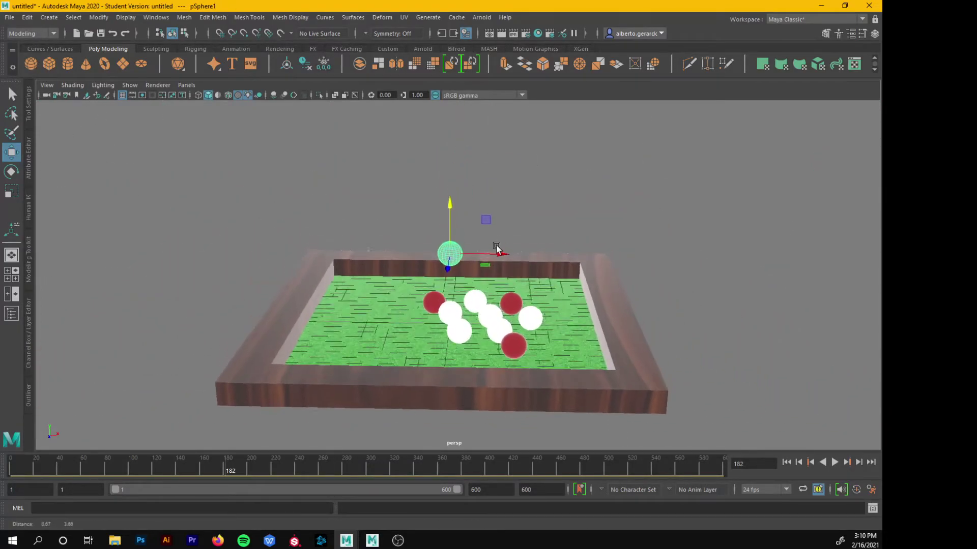
pyautogui.moveTo(443, 209); pyautogui.dragTo(454, 181)
pyautogui.moveTo(496, 231); pyautogui.dragTo(367, 235)
pyautogui.press('r')
pyautogui.keyDown('alt'); pyautogui.moveTo(367, 235); pyautogui.dragTo(440, 254, button='right'); pyautogui.keyUp('alt')
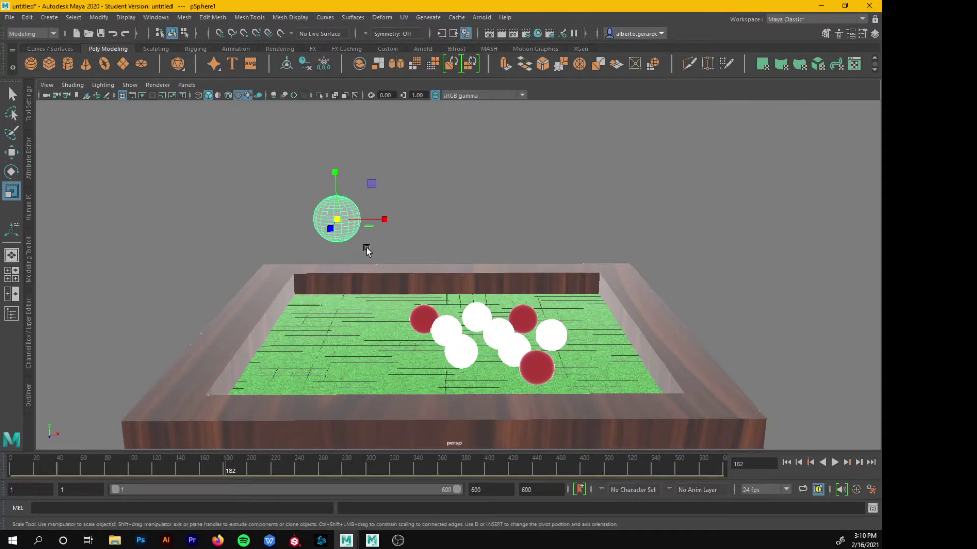
# Assign a new Arnold aiStandardSurface material to the large sphere above the board
pyautogui.rightClick(330, 210)
pyautogui.moveTo(352, 491)
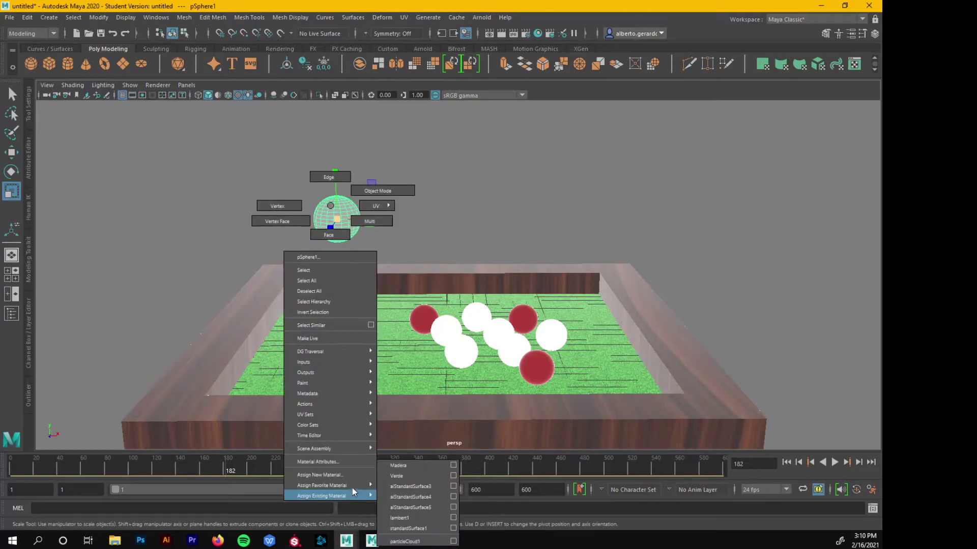
pyautogui.click(343, 474)
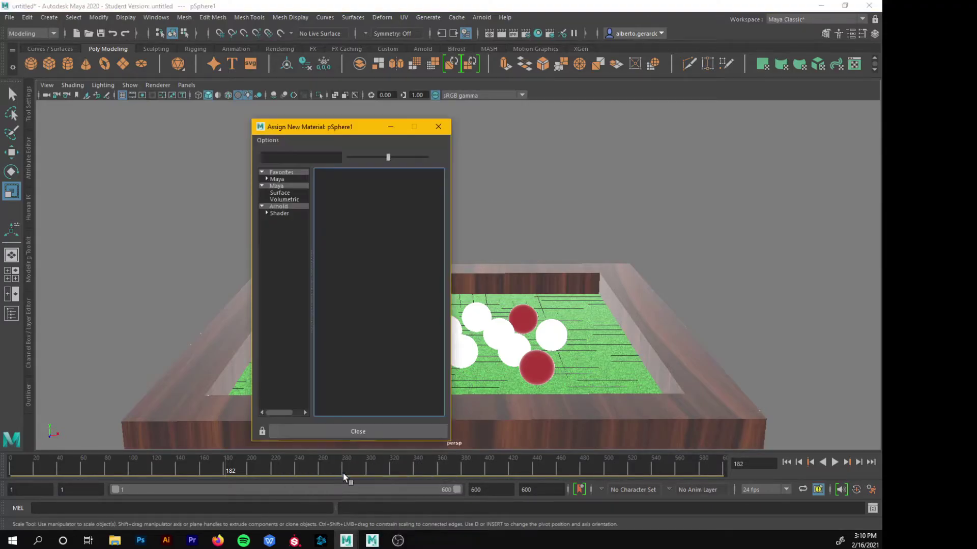
pyautogui.click(278, 206)
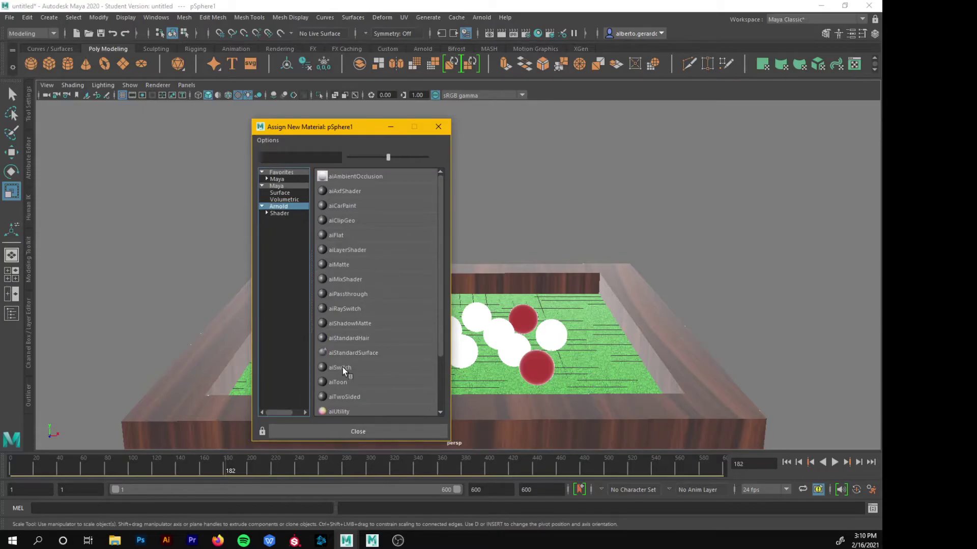
pyautogui.click(367, 353)
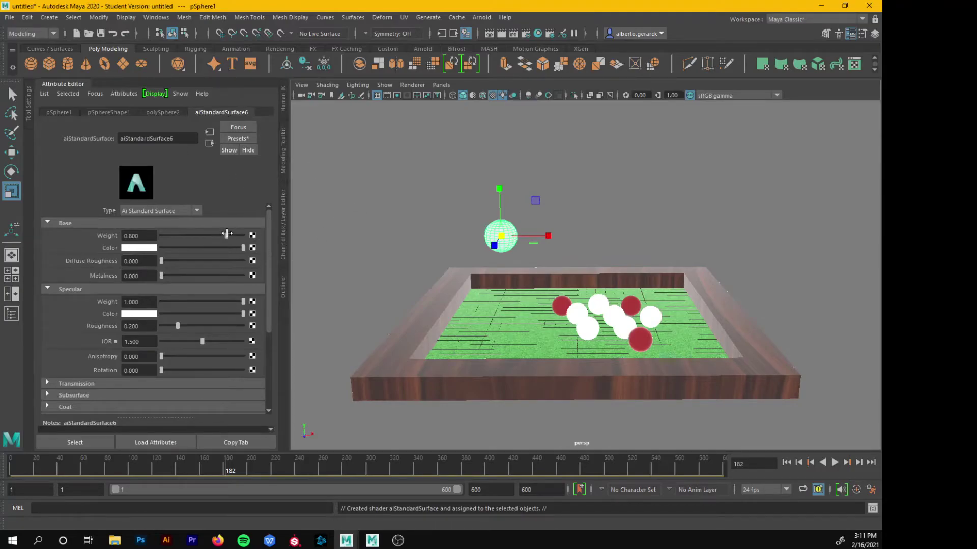
# Try the Honey preset on the large sphere's material and check it in an Arnold render
pyautogui.click(242, 138)
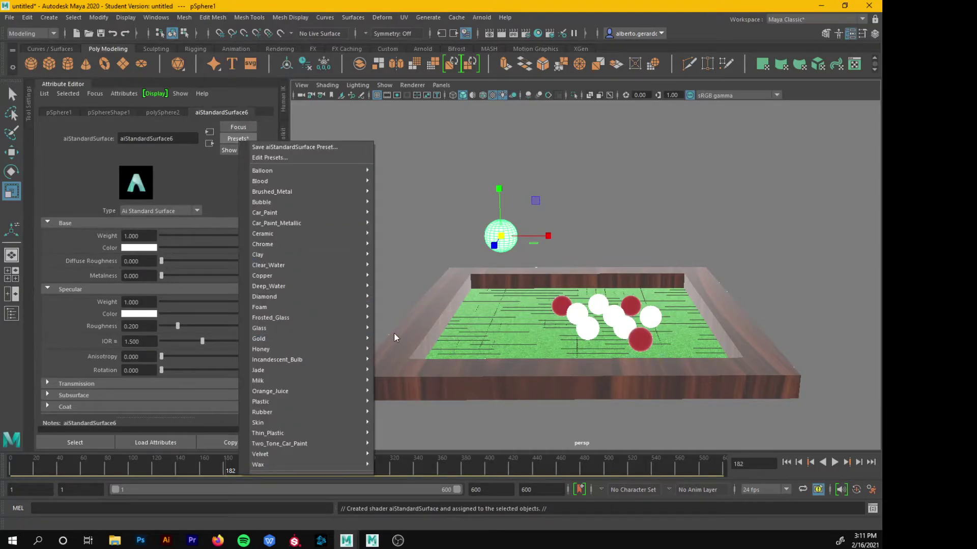
pyautogui.moveTo(341, 359)
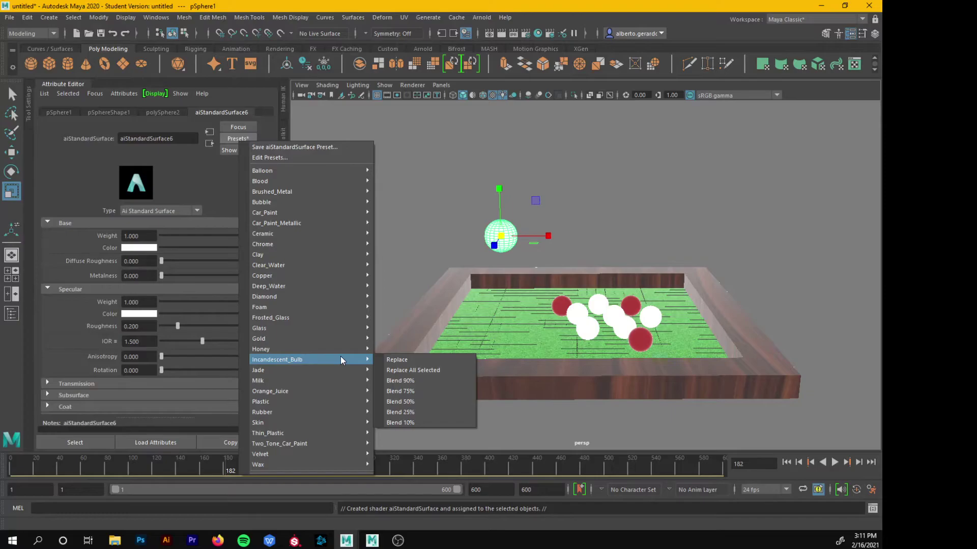
pyautogui.click(420, 349)
pyautogui.click(482, 18)
pyautogui.click(508, 36)
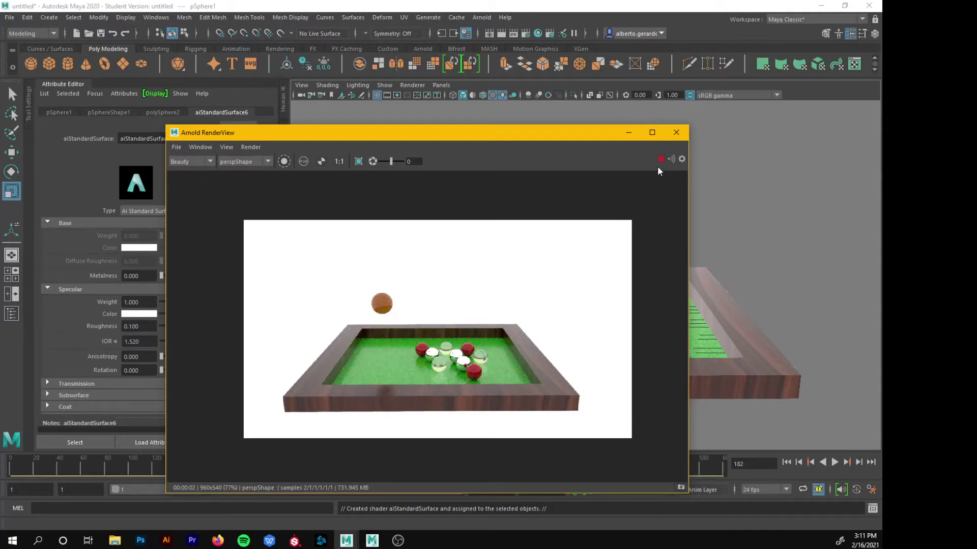
pyautogui.click(674, 139)
# Replace the large sphere's material settings with the Rubber preset and darken its base color to black
pyautogui.click(243, 138)
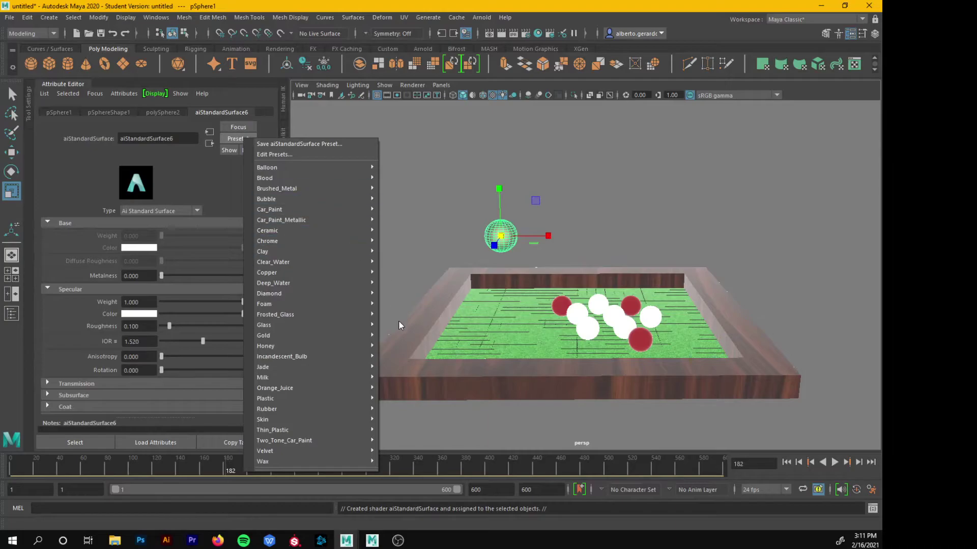
pyautogui.moveTo(321, 387)
pyautogui.moveTo(350, 410)
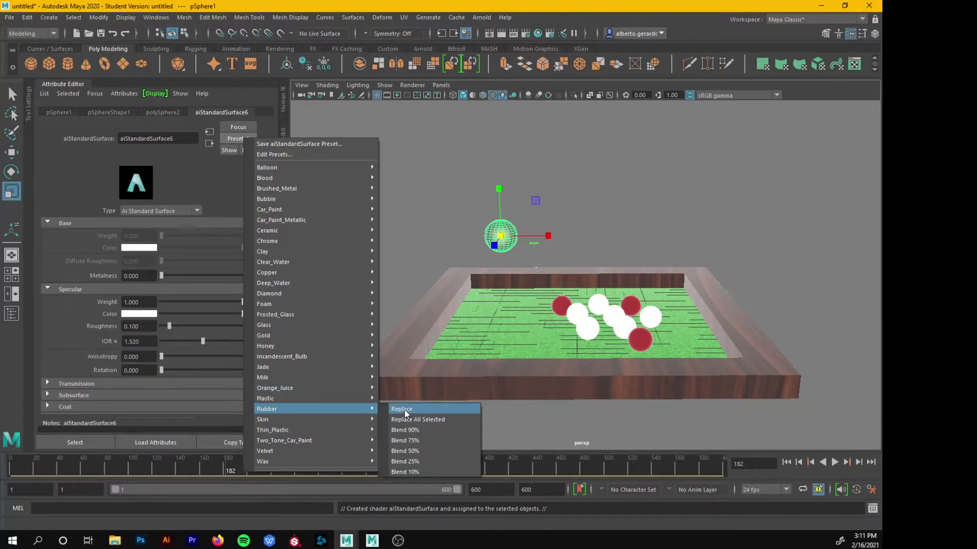
pyautogui.click(404, 410)
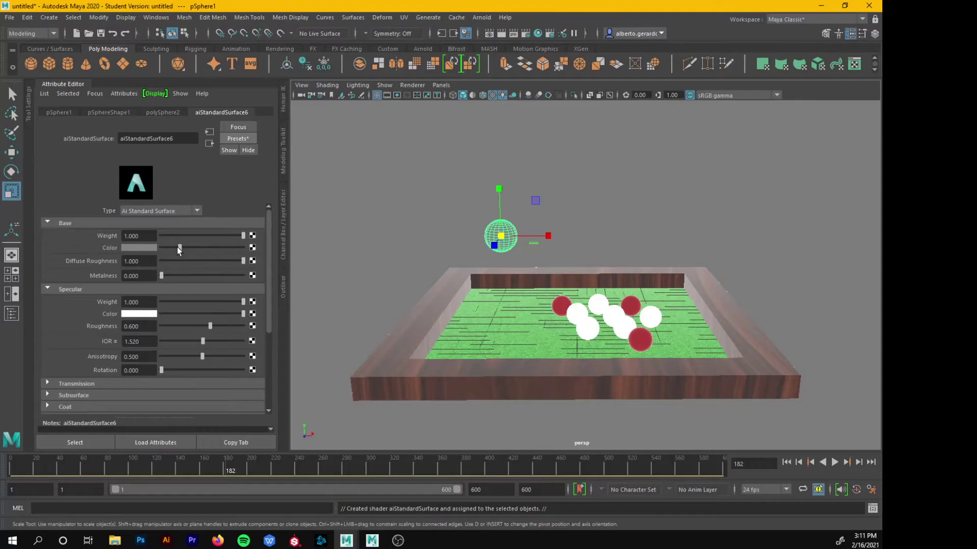
pyautogui.moveTo(179, 249); pyautogui.dragTo(161, 248)
# Render the scene in Arnold to check the black rubber sphere, then close the render window and the attribute editor
pyautogui.click(482, 17)
pyautogui.click(492, 39)
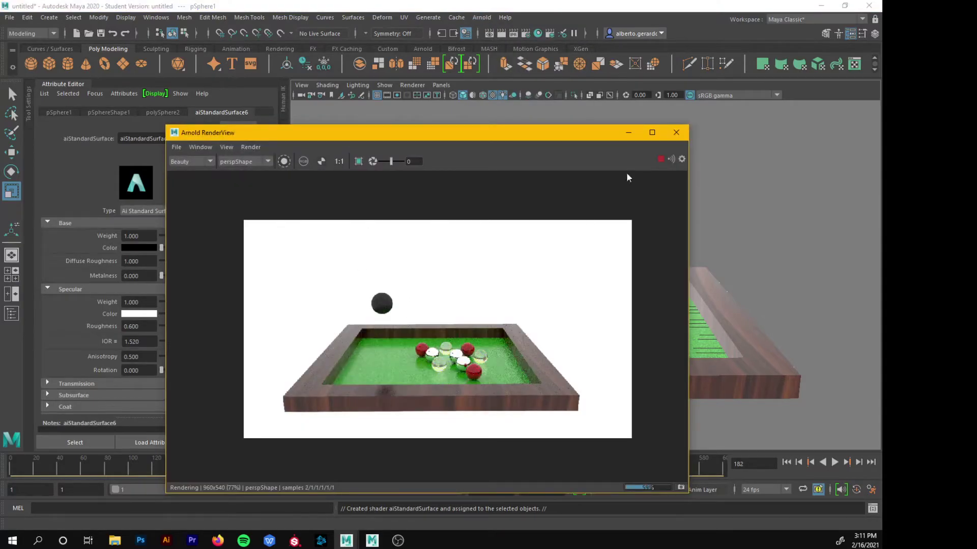
pyautogui.click(676, 133)
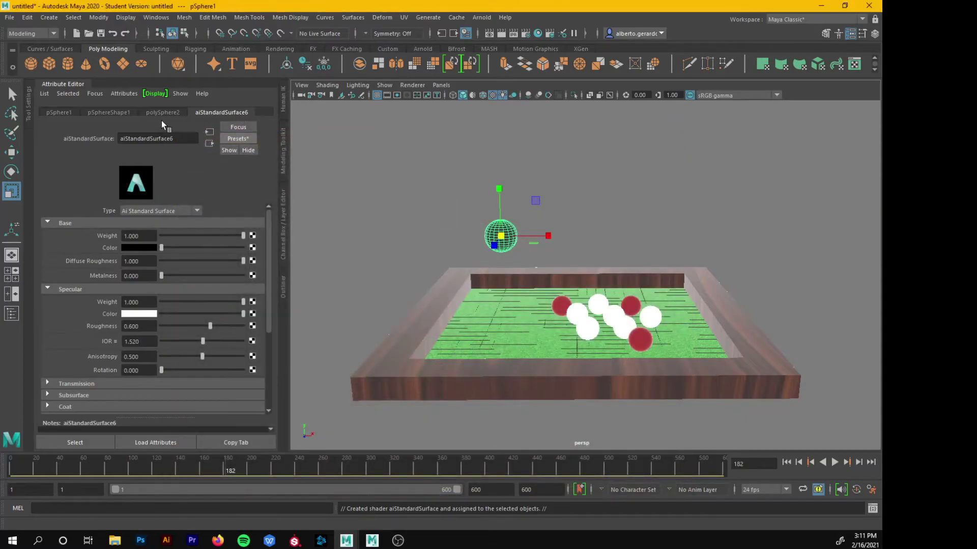
pyautogui.click(70, 85)
# Create a polygon plane, place it on the empty half of the board beneath the black sphere, and scale it into a long strip
pyautogui.keyDown('alt'); pyautogui.moveTo(489, 260); pyautogui.dragTo(547, 295); pyautogui.keyUp('alt')
pyautogui.click(679, 243)
pyautogui.keyDown('alt'); pyautogui.moveTo(676, 254); pyautogui.dragTo(608, 266); pyautogui.keyUp('alt')
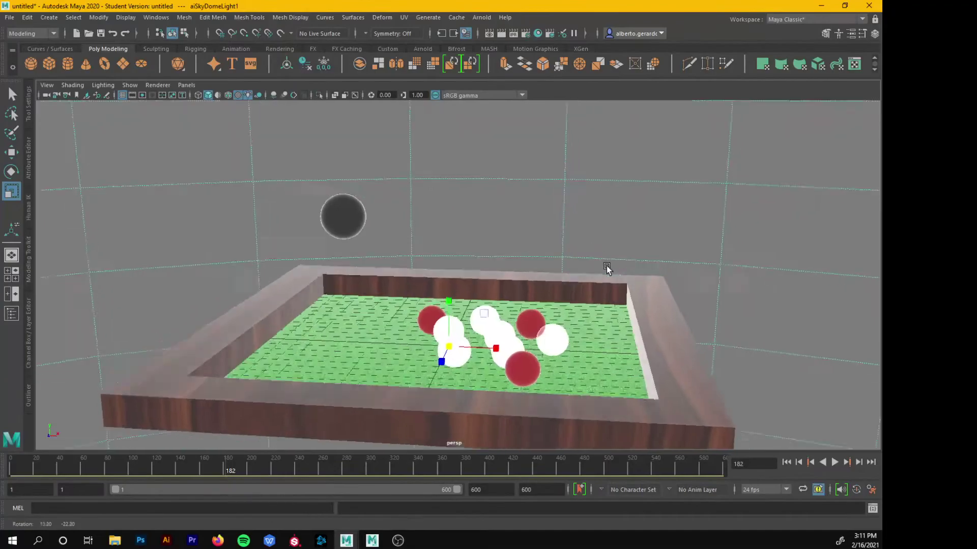
pyautogui.keyDown('alt'); pyautogui.moveTo(579, 270); pyautogui.dragTo(528, 268, button='right'); pyautogui.keyUp('alt')
pyautogui.keyDown('alt'); pyautogui.moveTo(347, 231); pyautogui.dragTo(334, 242); pyautogui.keyUp('alt')
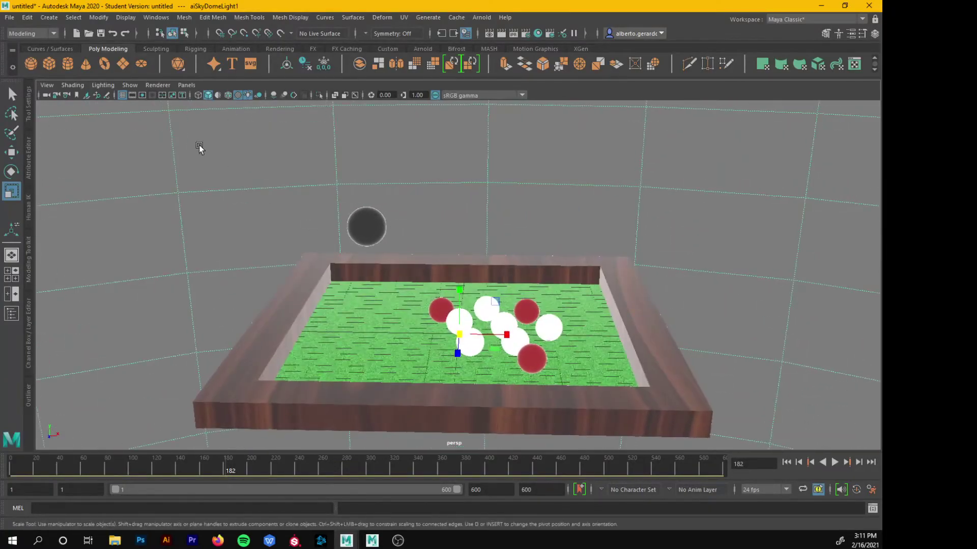
pyautogui.click(123, 62)
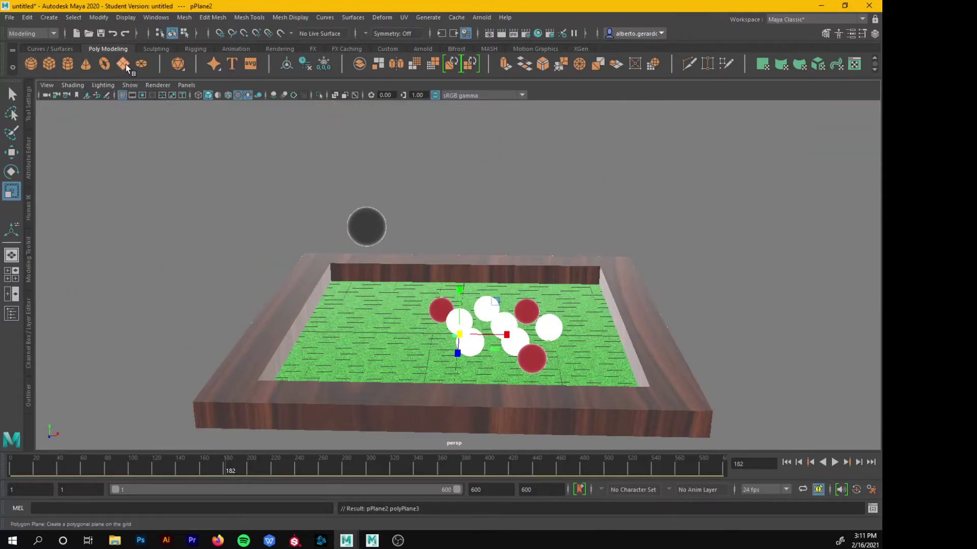
pyautogui.press('w')
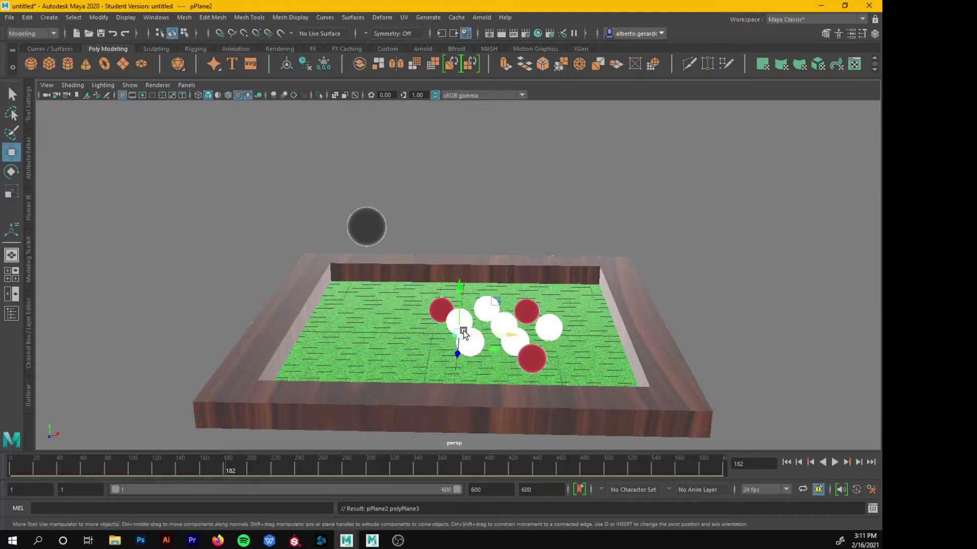
pyautogui.moveTo(512, 336); pyautogui.dragTo(642, 340)
pyautogui.press('r')
pyautogui.moveTo(707, 333); pyautogui.dragTo(706, 333)
pyautogui.scroll(6, 328, 343)
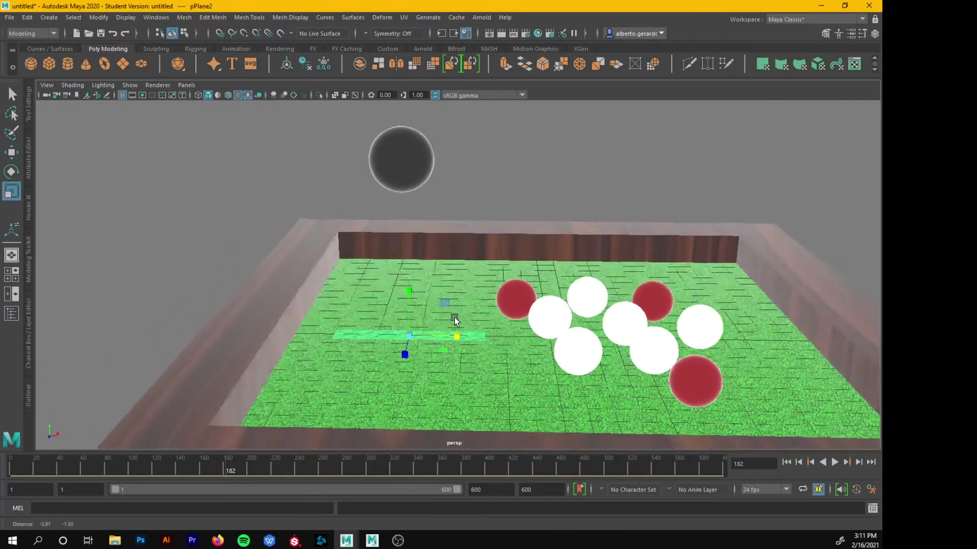
pyautogui.moveTo(453, 338)
pyautogui.mouseDown()
pyautogui.moveTo(438, 428)
pyautogui.moveTo(440, 416)
pyautogui.moveTo(520, 391)
pyautogui.moveTo(454, 350)
pyautogui.mouseUp()
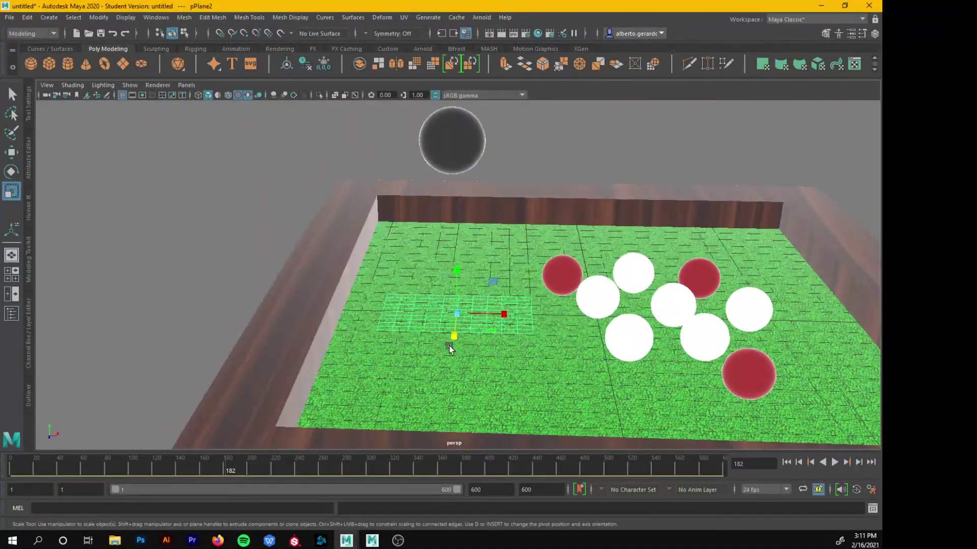
# Switch the plane to vertex editing and raise the vertex rows at the end away from the spheres to start a ramp
pyautogui.moveTo(426, 325); pyautogui.dragTo(383, 251, button='right')
pyautogui.keyDown('alt'); pyautogui.moveTo(468, 315); pyautogui.dragTo(519, 325, button='right'); pyautogui.keyUp('alt')
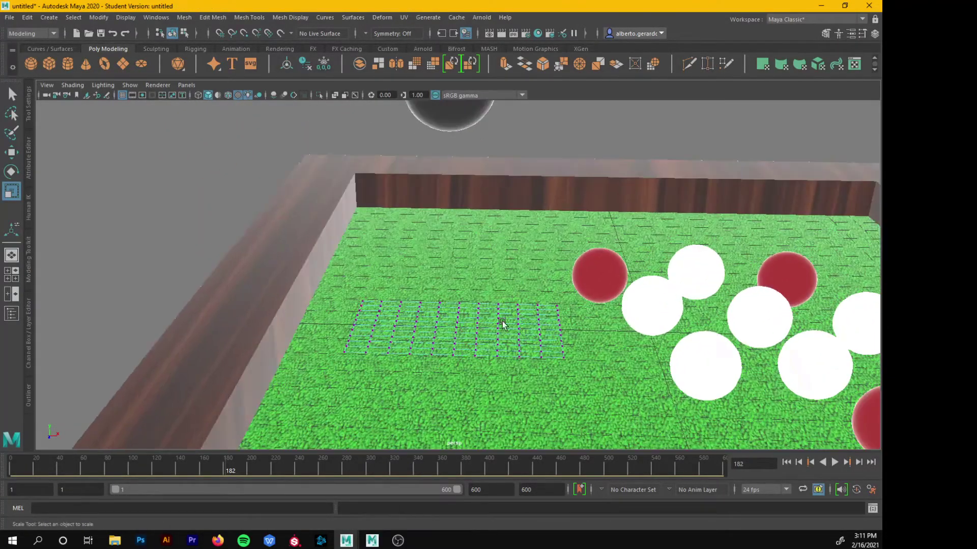
pyautogui.keyDown('alt'); pyautogui.moveTo(486, 306); pyautogui.dragTo(490, 291, button='middle'); pyautogui.keyUp('alt')
pyautogui.moveTo(471, 258); pyautogui.dragTo(295, 406)
pyautogui.keyDown('alt'); pyautogui.moveTo(447, 356); pyautogui.dragTo(395, 355, button='right'); pyautogui.keyUp('alt')
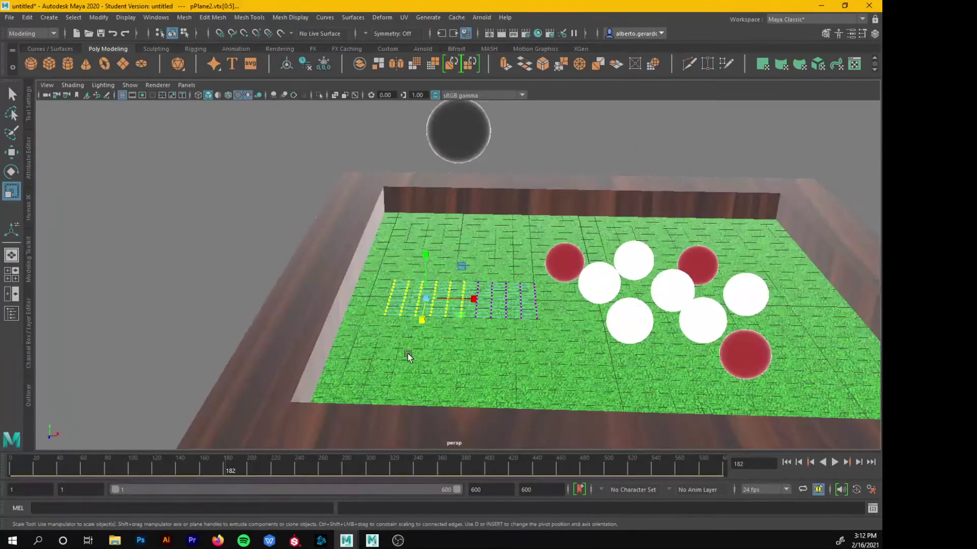
pyautogui.keyDown('alt'); pyautogui.moveTo(458, 326); pyautogui.dragTo(461, 288); pyautogui.keyUp('alt')
pyautogui.moveTo(372, 259); pyautogui.dragTo(473, 345)
pyautogui.press('w')
pyautogui.moveTo(429, 265); pyautogui.dragTo(431, 260)
# Lift and pull outward progressively smaller groups of the ramp's outer vertex rows to form a rising slope
pyautogui.moveTo(308, 191); pyautogui.dragTo(460, 382)
pyautogui.moveTo(431, 265); pyautogui.dragTo(408, 241)
pyautogui.moveTo(316, 229); pyautogui.dragTo(454, 372)
pyautogui.moveTo(410, 240)
pyautogui.mouseDown()
pyautogui.moveTo(406, 216)
pyautogui.moveTo(413, 222)
pyautogui.mouseUp()
pyautogui.moveTo(333, 229); pyautogui.dragTo(435, 334)
pyautogui.moveTo(451, 275); pyautogui.dragTo(405, 273)
pyautogui.moveTo(274, 230); pyautogui.dragTo(373, 316)
pyautogui.moveTo(350, 226); pyautogui.dragTo(342, 218)
# Raise the ramp's outermost vertex rows above the wooden rim so that its upper end becomes steeper
pyautogui.moveTo(377, 264); pyautogui.dragTo(314, 178)
pyautogui.moveTo(425, 242); pyautogui.dragTo(448, 266)
pyautogui.moveTo(449, 300); pyautogui.dragTo(450, 299)
pyautogui.moveTo(446, 233); pyautogui.dragTo(446, 237)
pyautogui.moveTo(240, 176); pyautogui.dragTo(344, 262)
pyautogui.moveTo(258, 198); pyautogui.dragTo(313, 250)
pyautogui.keyDown('alt'); pyautogui.moveTo(317, 249); pyautogui.dragTo(308, 245); pyautogui.keyUp('alt')
pyautogui.moveTo(303, 183); pyautogui.dragTo(302, 165)
pyautogui.moveTo(229, 163); pyautogui.dragTo(305, 257)
pyautogui.moveTo(294, 166); pyautogui.dragTo(300, 130)
# Adjust the ramp's middle and lower vertex rows to smooth the bend down to the board's surface
pyautogui.keyDown('alt'); pyautogui.moveTo(438, 240); pyautogui.dragTo(398, 264); pyautogui.keyUp('alt')
pyautogui.moveTo(420, 212); pyautogui.dragTo(463, 315)
pyautogui.moveTo(451, 241)
pyautogui.mouseDown()
pyautogui.moveTo(448, 316)
pyautogui.moveTo(446, 254)
pyautogui.mouseUp()
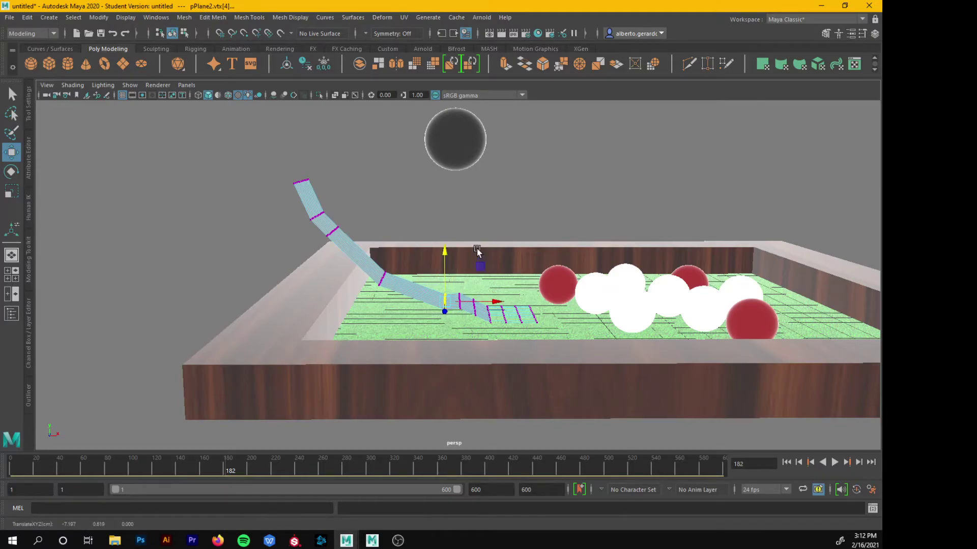
pyautogui.moveTo(453, 326); pyautogui.dragTo(460, 327)
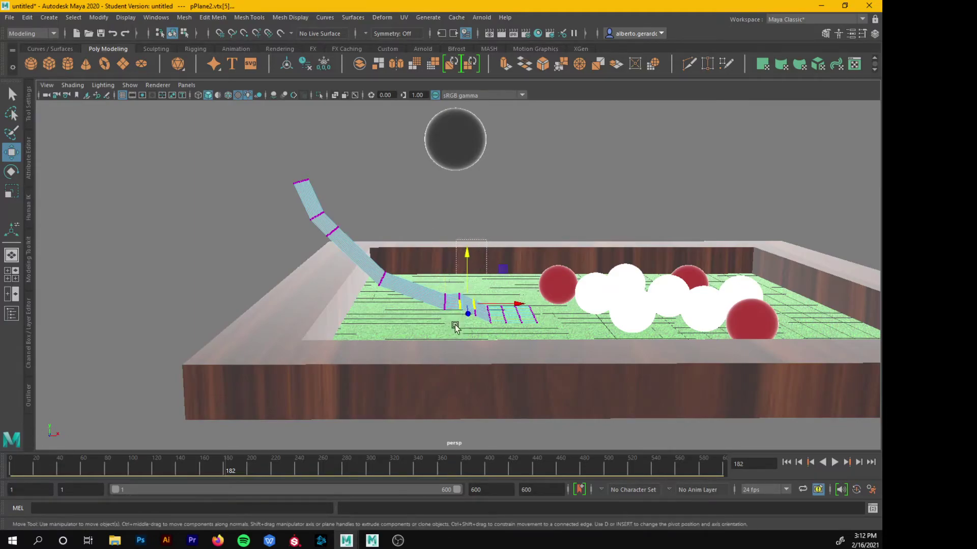
pyautogui.moveTo(467, 257); pyautogui.dragTo(468, 261)
pyautogui.moveTo(469, 333); pyautogui.dragTo(472, 266)
pyautogui.keyDown('alt'); pyautogui.moveTo(484, 280); pyautogui.dragTo(465, 285); pyautogui.keyUp('alt')
pyautogui.moveTo(456, 326); pyautogui.dragTo(451, 330)
pyautogui.moveTo(446, 250); pyautogui.dragTo(510, 282)
# Assign a new Arnold aiStandardSurface material to the curved ramp
pyautogui.moveTo(402, 206)
pyautogui.mouseDown(button='right')
pyautogui.moveTo(450, 170)
pyautogui.moveTo(418, 197)
pyautogui.mouseUp(button='right')
pyautogui.keyDown('alt'); pyautogui.moveTo(419, 197); pyautogui.dragTo(355, 209); pyautogui.keyUp('alt')
pyautogui.moveTo(340, 185); pyautogui.dragTo(325, 450, button='right')
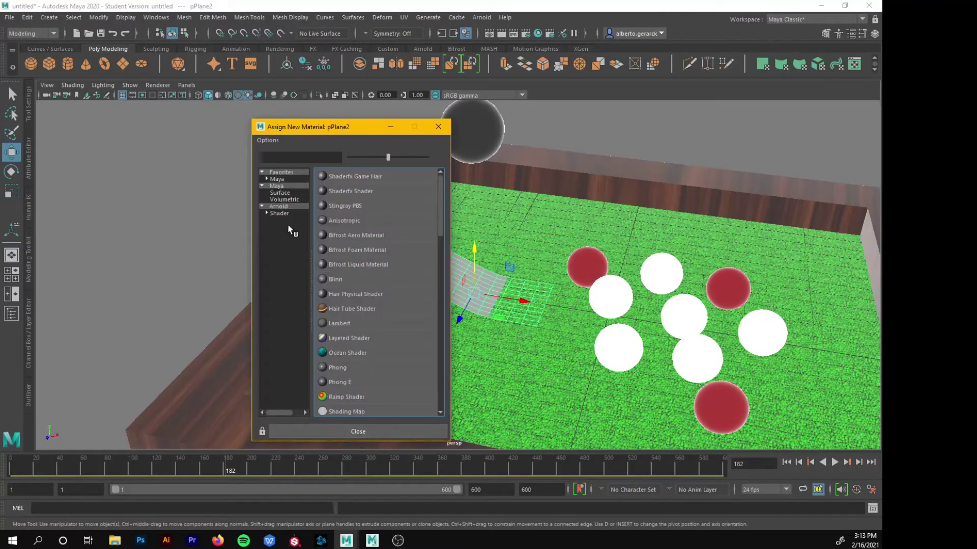
pyautogui.click(279, 206)
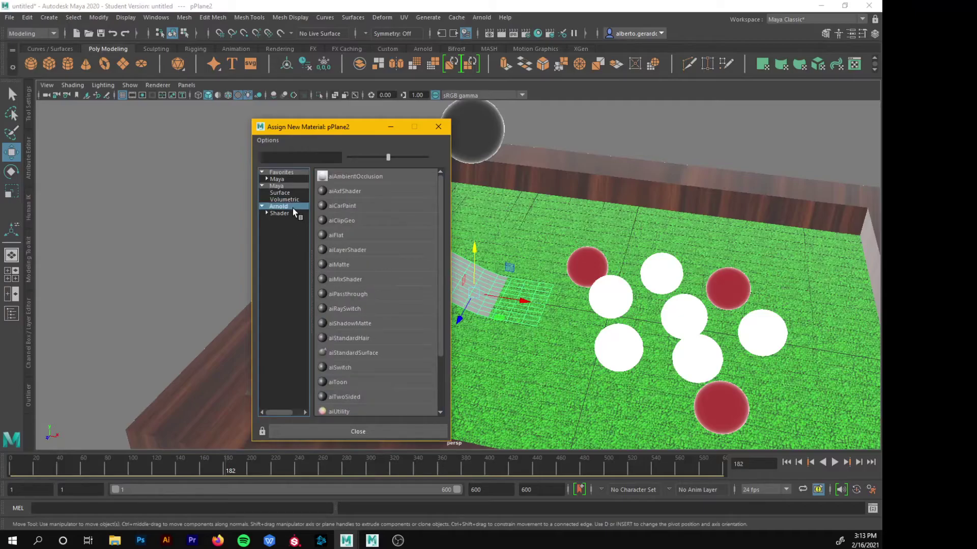
pyautogui.click(364, 352)
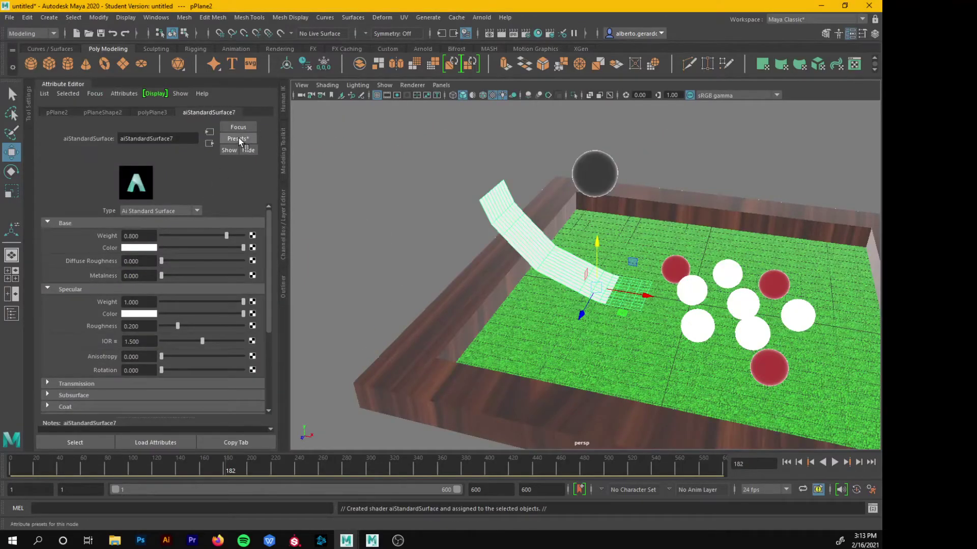
# Replace the ramp material's settings with the Bubble preset and deselect the ramp
pyautogui.click(239, 138)
pyautogui.moveTo(337, 204)
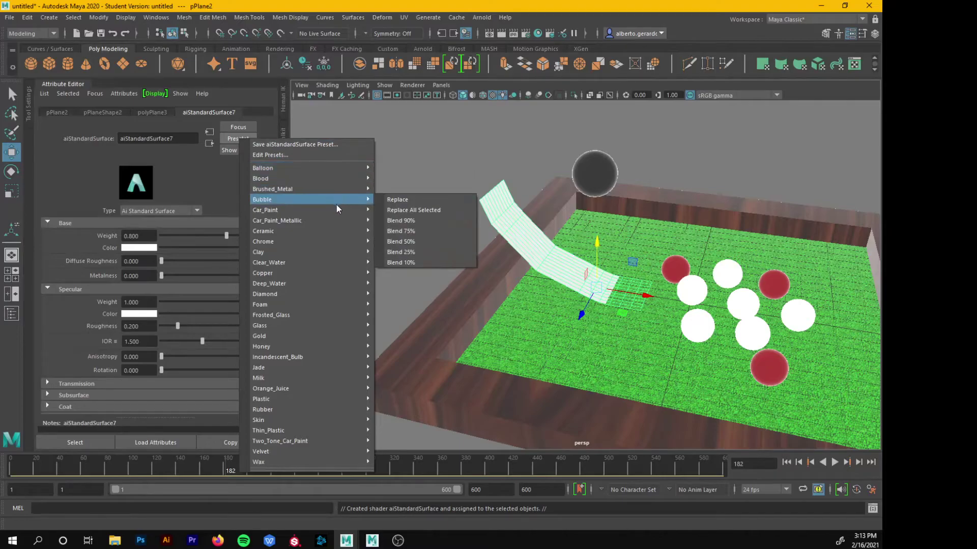
pyautogui.moveTo(326, 346)
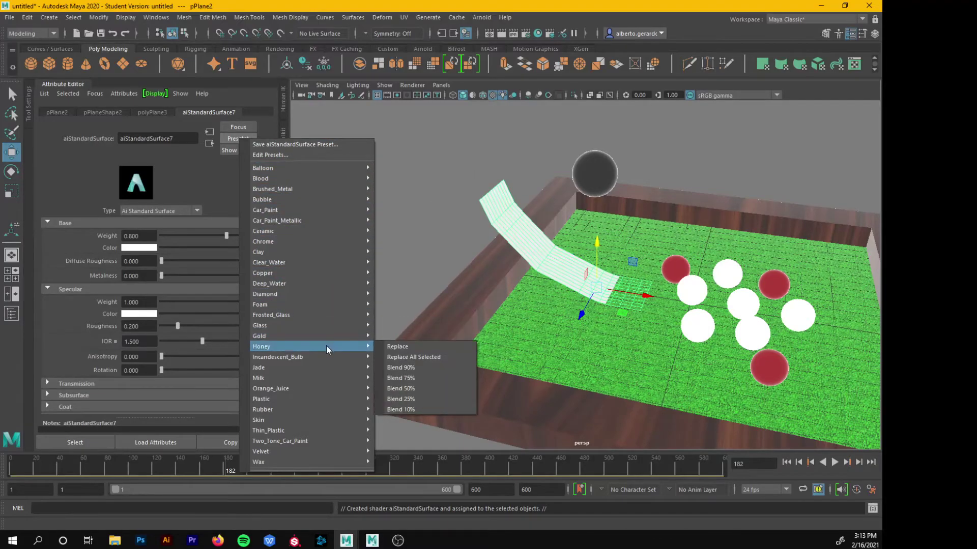
pyautogui.moveTo(325, 324)
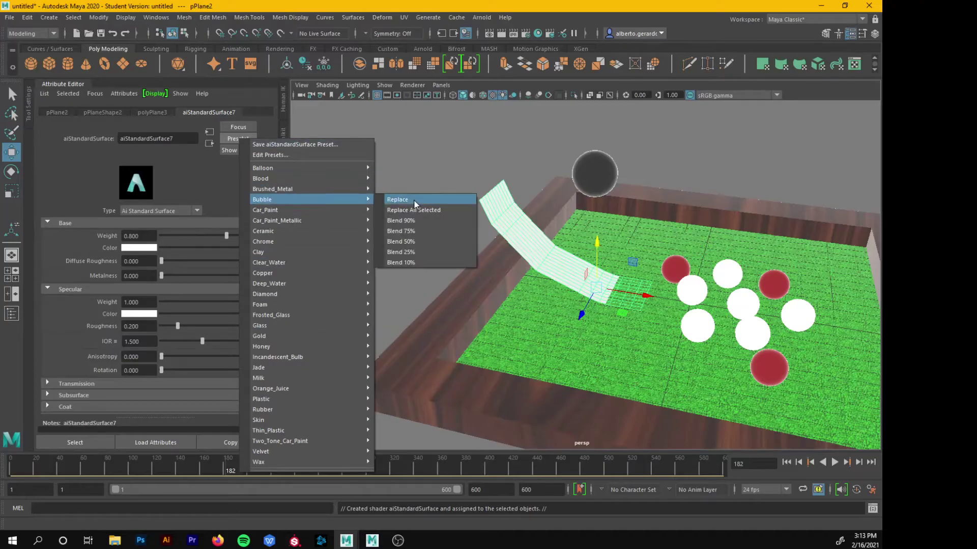
pyautogui.click(407, 199)
pyautogui.click(65, 84)
pyautogui.click(227, 160)
# Render the perspective view in Arnold to check the ramp's bubble material, and close the render window
pyautogui.keyDown('alt'); pyautogui.moveTo(323, 222); pyautogui.dragTo(321, 245); pyautogui.keyUp('alt')
pyautogui.keyDown('alt'); pyautogui.moveTo(540, 245); pyautogui.dragTo(478, 244, button='middle'); pyautogui.keyUp('alt')
pyautogui.keyDown('alt'); pyautogui.moveTo(529, 244); pyautogui.dragTo(506, 244); pyautogui.keyUp('alt')
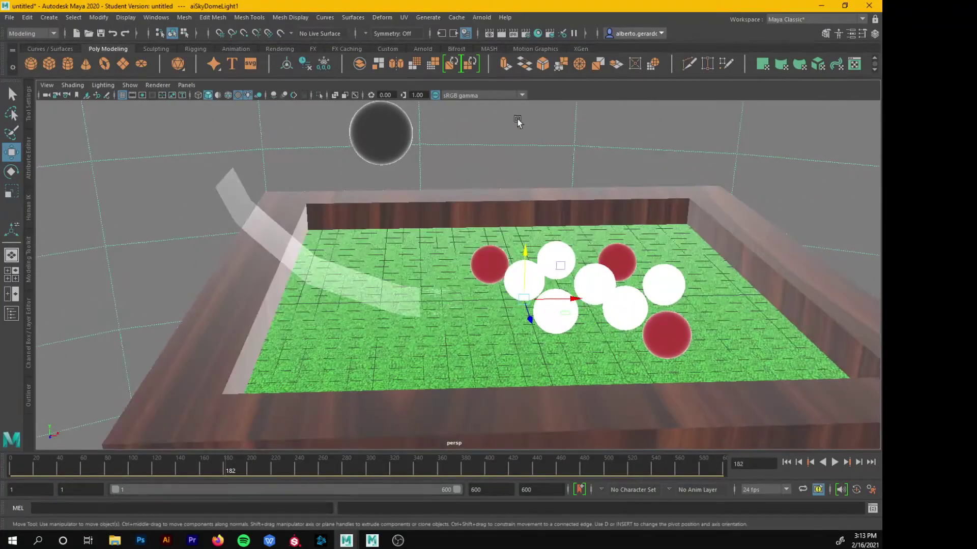
pyautogui.click(482, 17)
pyautogui.click(497, 37)
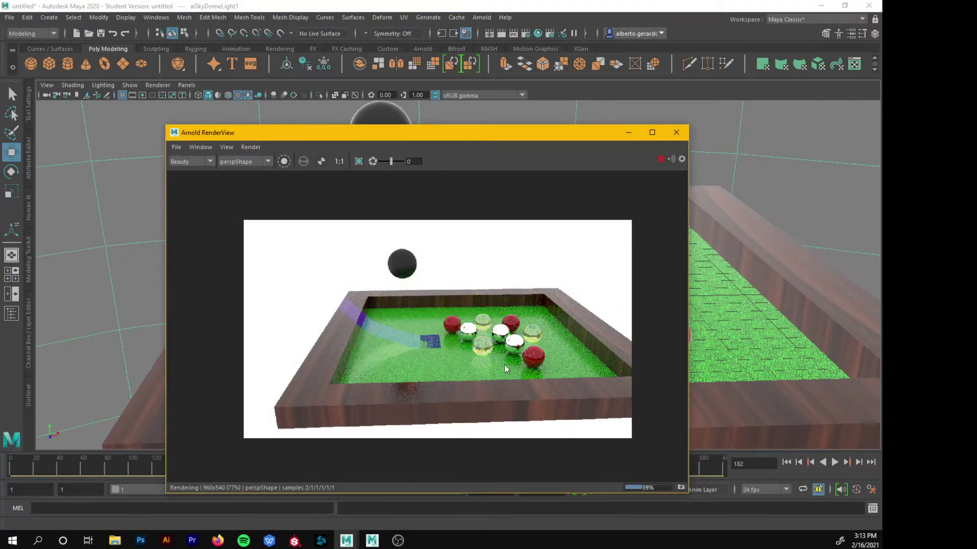
pyautogui.click(653, 160)
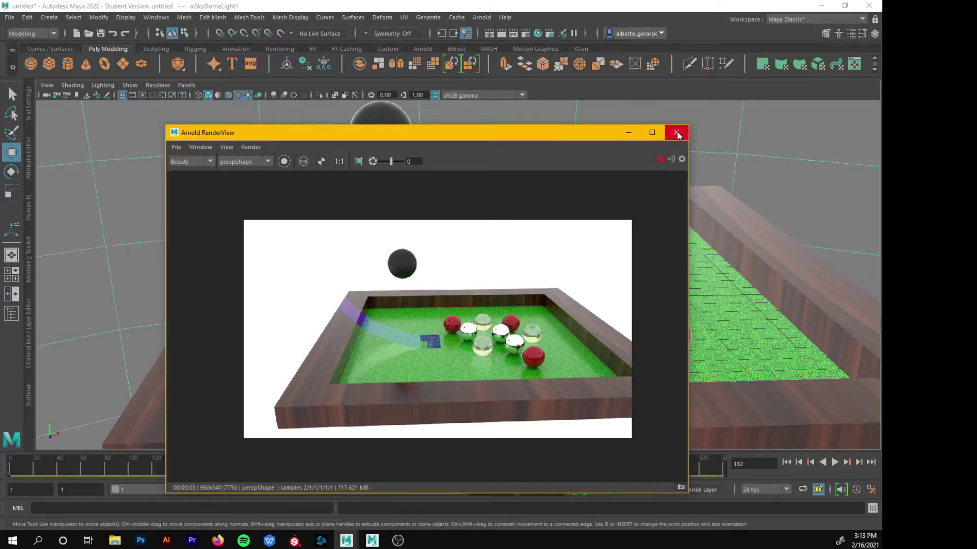
pyautogui.click(677, 132)
# Move the large black ball horizontally until it hangs above the ramp's upper end
pyautogui.scroll(-4, 516, 224)
pyautogui.click(405, 192)
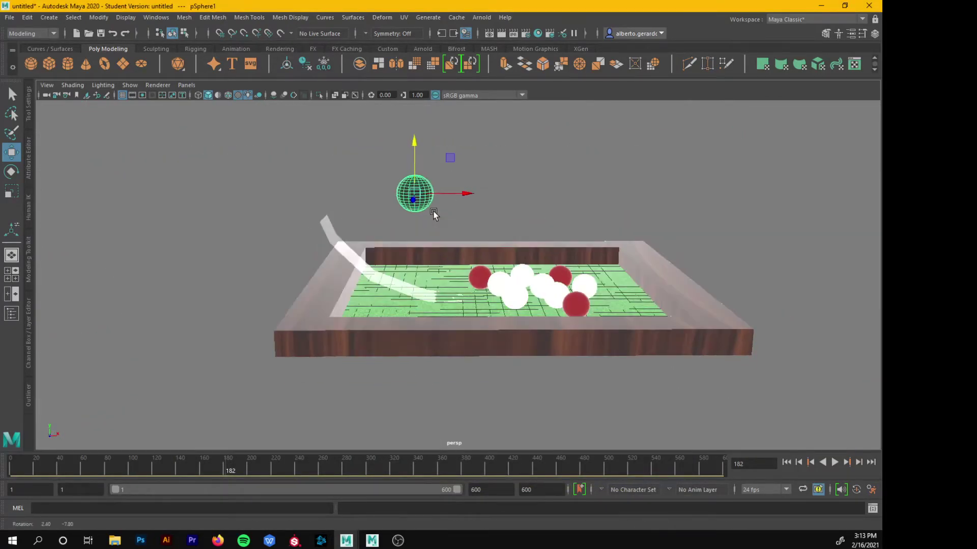
pyautogui.moveTo(460, 192); pyautogui.dragTo(438, 204)
pyautogui.keyDown('alt'); pyautogui.moveTo(437, 203); pyautogui.dragTo(551, 178, button='right'); pyautogui.keyUp('alt')
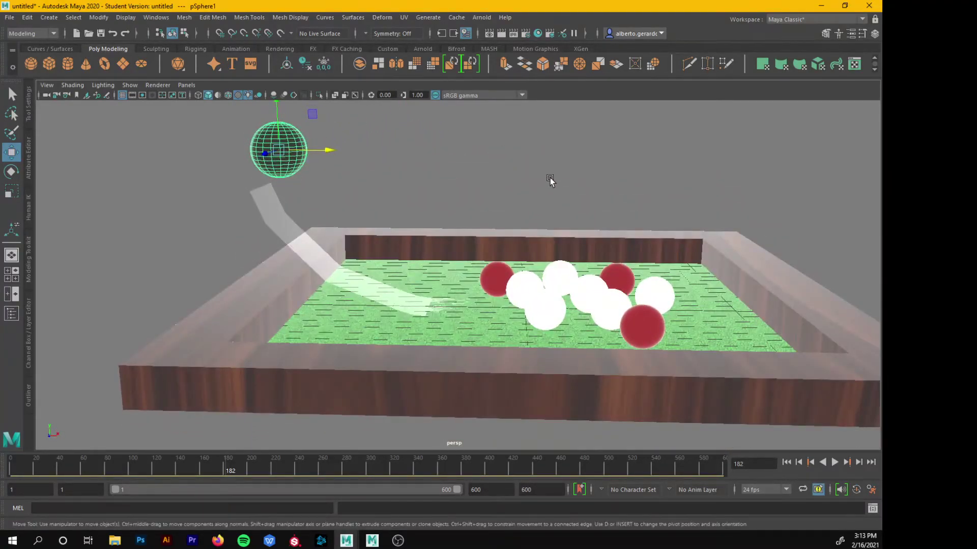
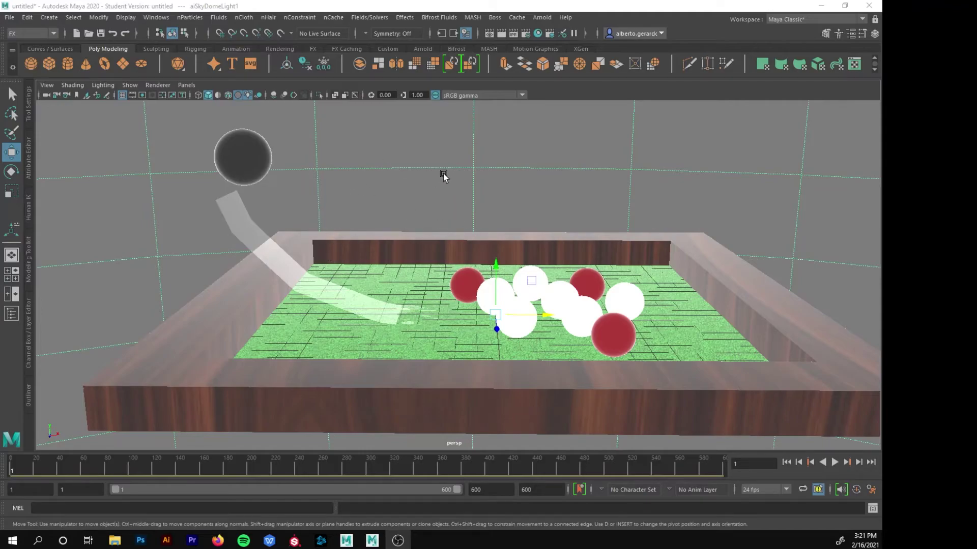
# Lower the wooden frame slightly so that its rim sits lower around the green board surface
pyautogui.click(435, 190)
pyautogui.click(419, 393)
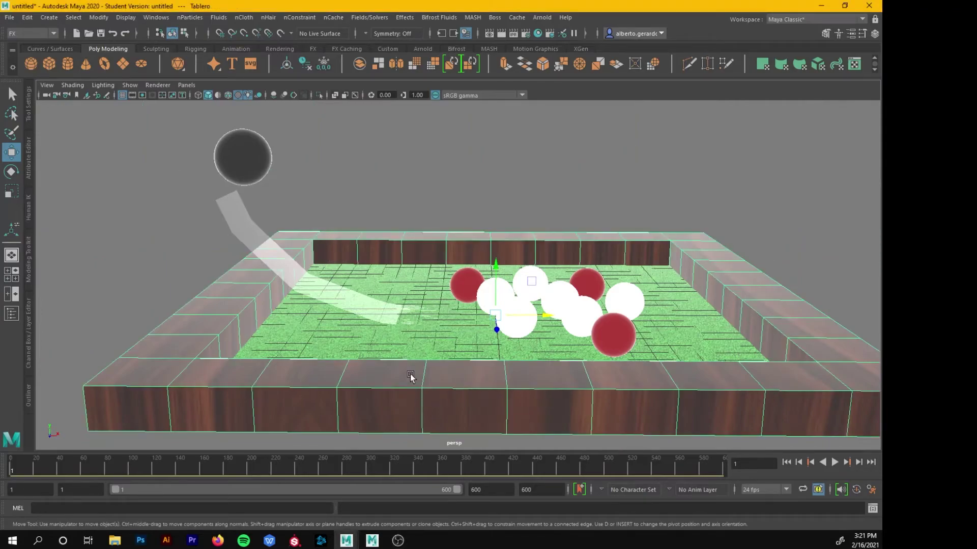
pyautogui.moveTo(498, 264); pyautogui.dragTo(497, 275)
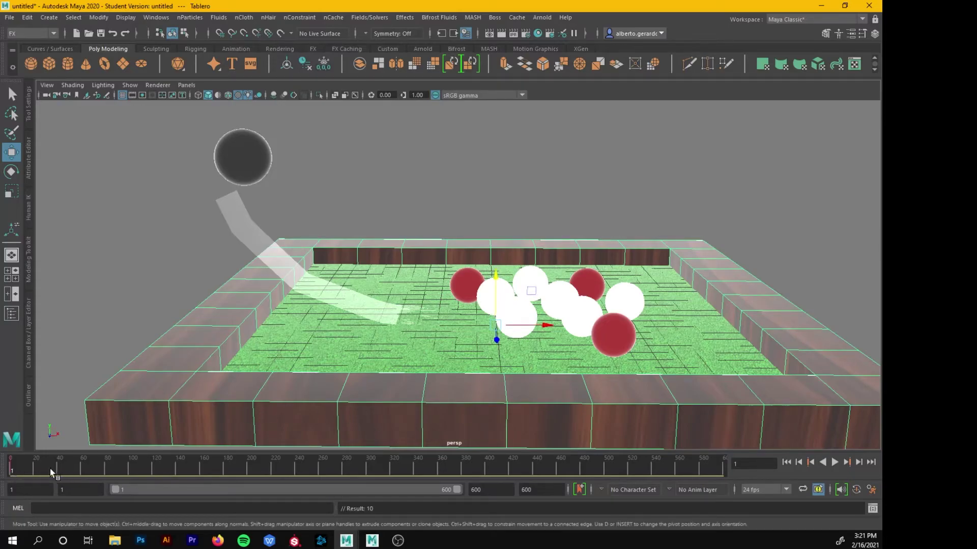
# Raise the curved ramp slightly so that its lower end clears the green board surface
pyautogui.click(289, 353)
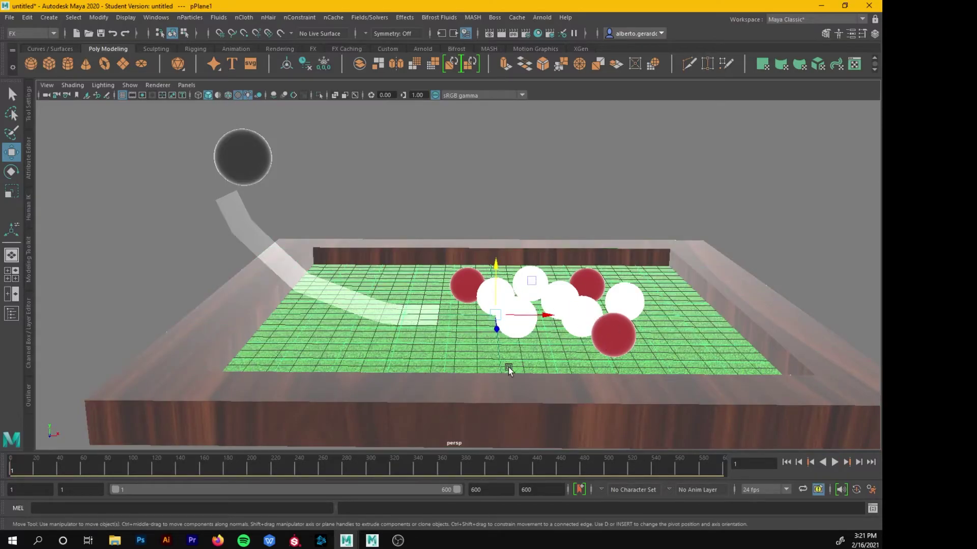
pyautogui.click(340, 301)
pyautogui.moveTo(373, 270); pyautogui.dragTo(371, 266)
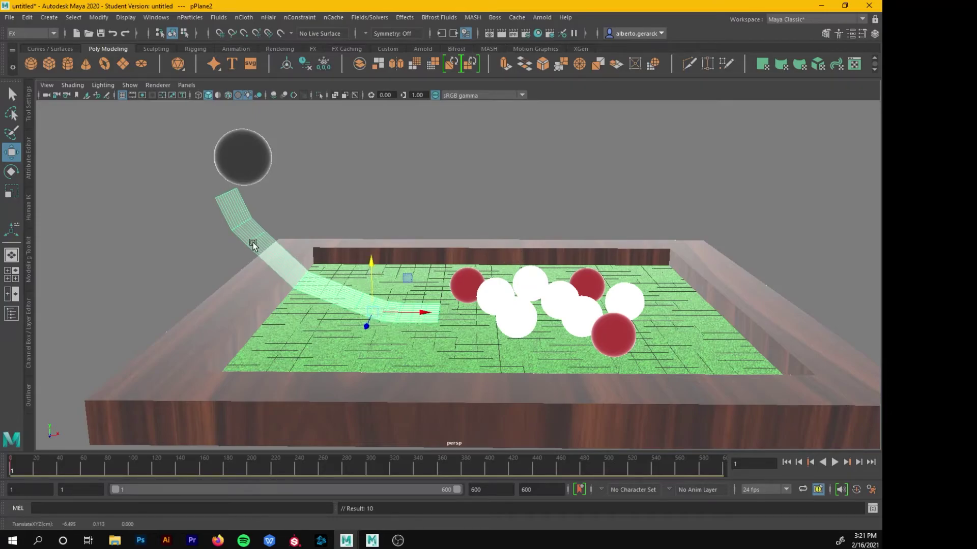
# Make the black ball an active rigid body, test it with a short playback, and return to frame 1
pyautogui.click(253, 156)
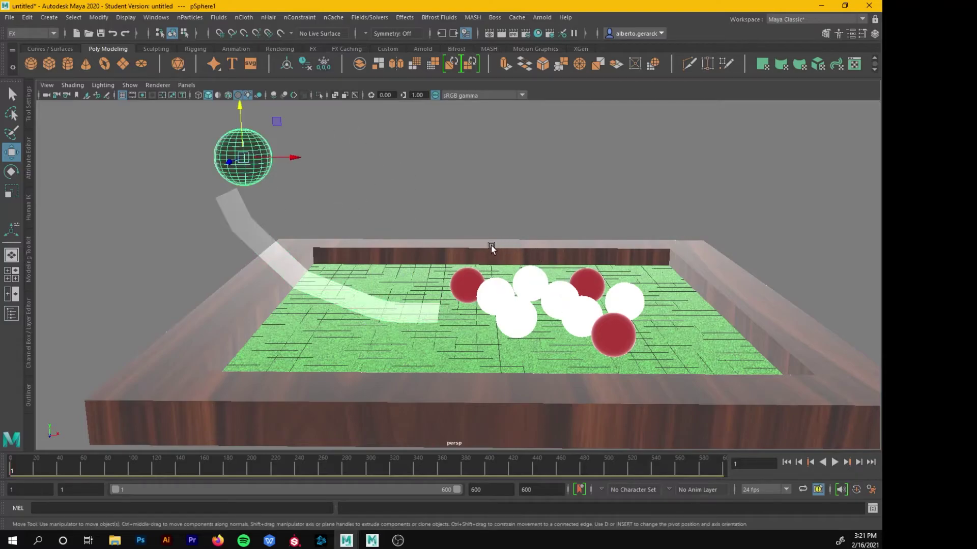
pyautogui.click(371, 18)
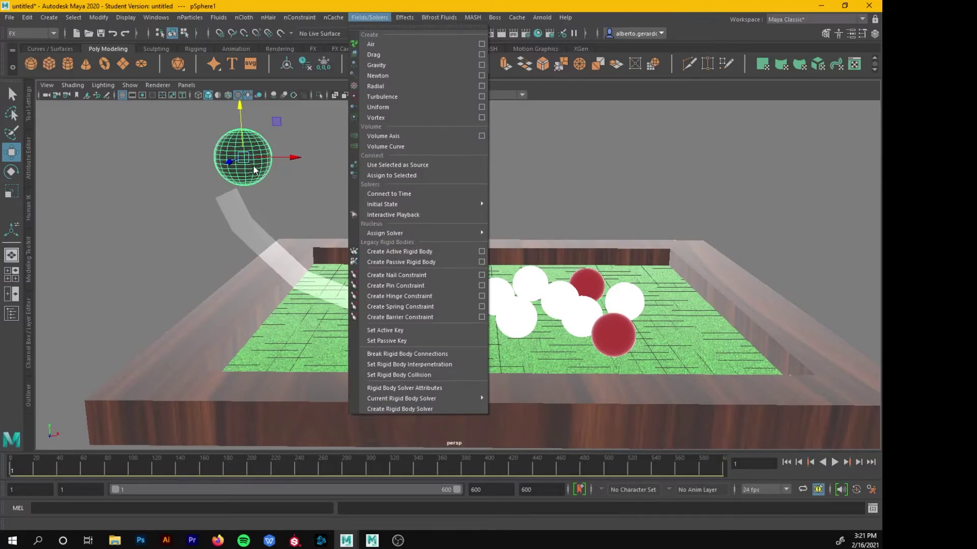
pyautogui.click(407, 252)
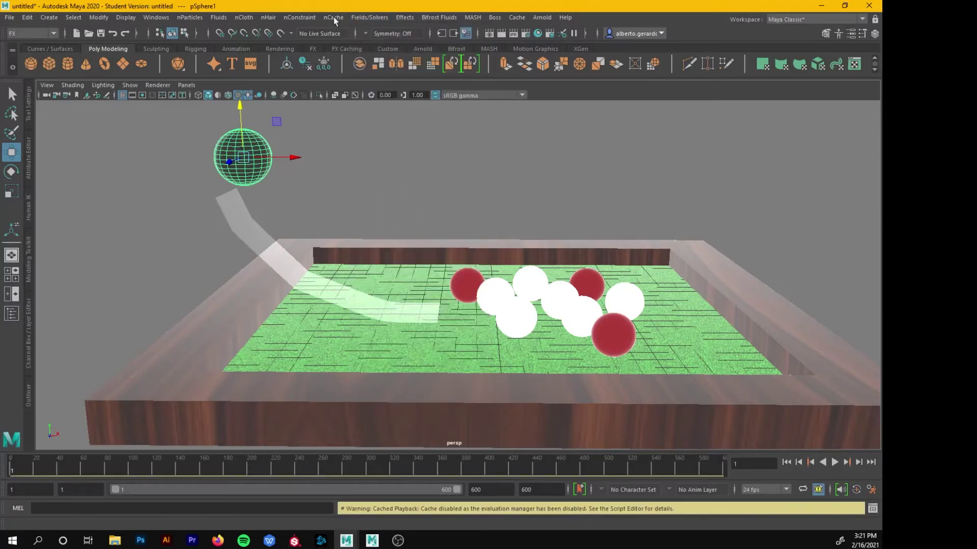
pyautogui.click(836, 463)
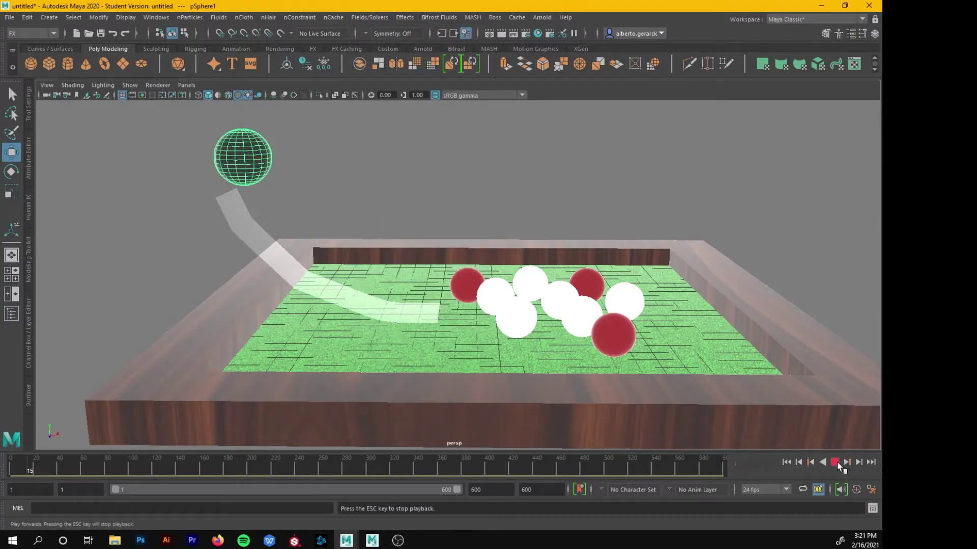
pyautogui.click(833, 462)
pyautogui.moveTo(41, 470); pyautogui.dragTo(10, 469)
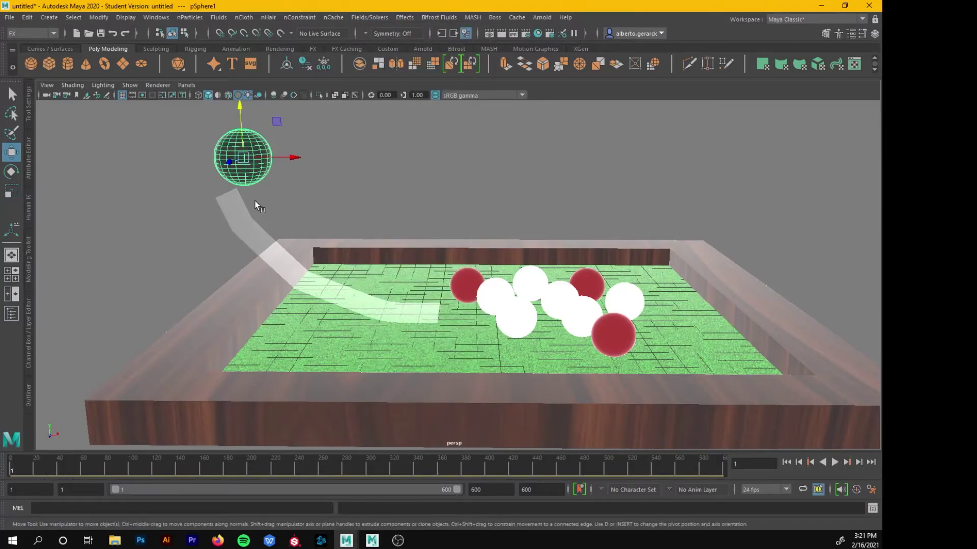
# Add a gravity field to the black ball and play the simulation briefly to test its fall
pyautogui.click(359, 17)
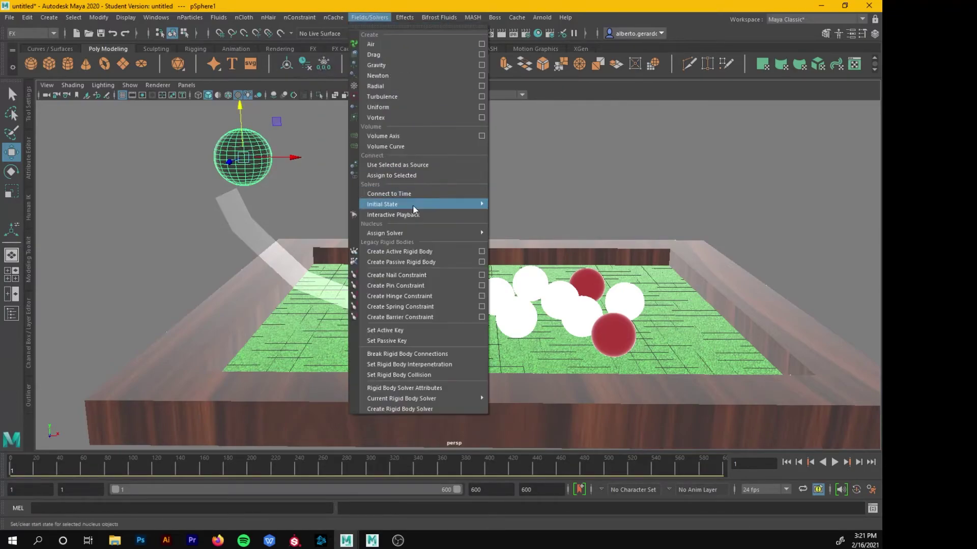
pyautogui.click(393, 67)
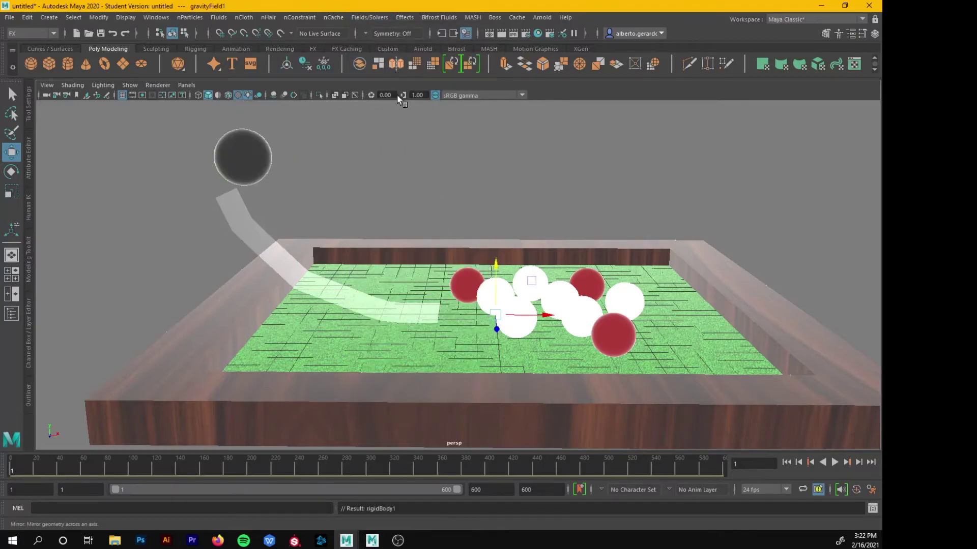
pyautogui.click(833, 463)
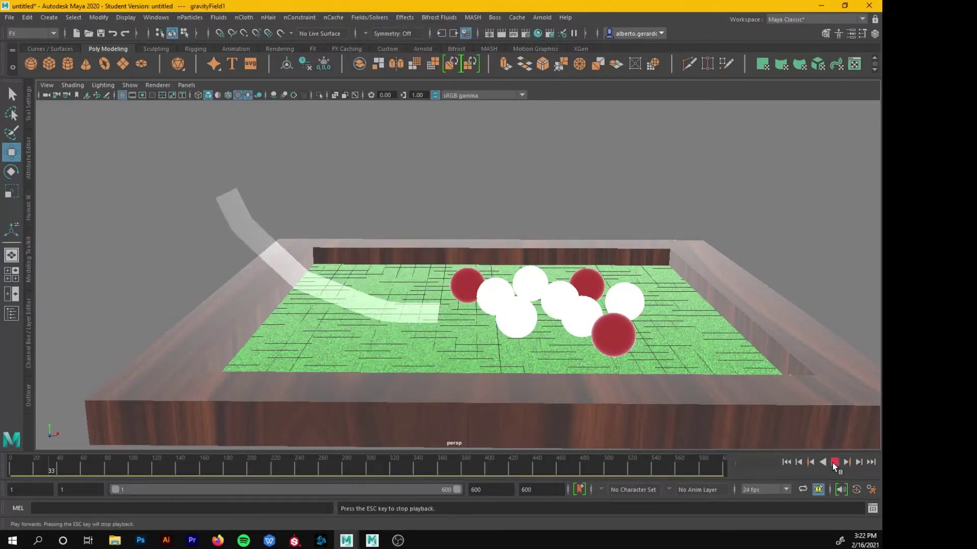
pyautogui.click(834, 462)
# Make the curved ramp a passive rigid body and run a short playback
pyautogui.click(249, 220)
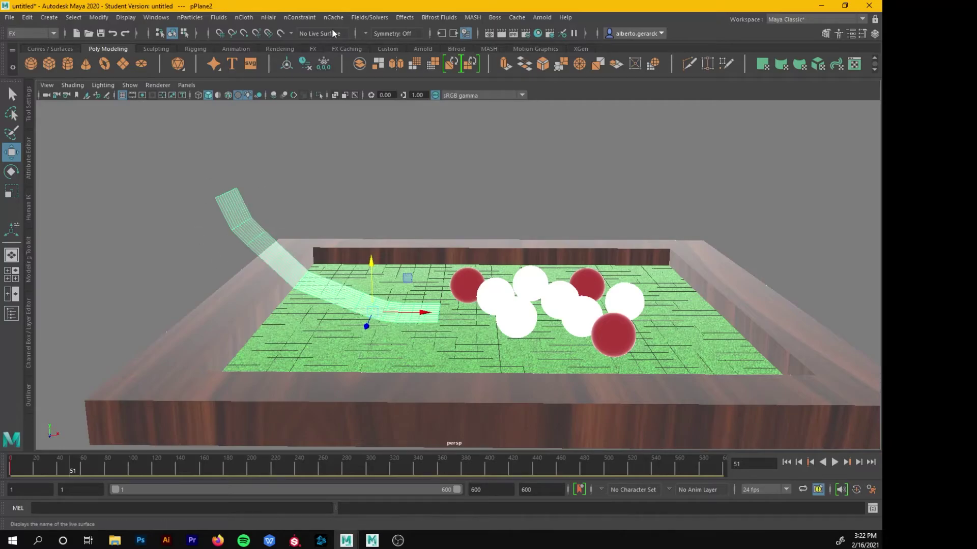
pyautogui.click(370, 18)
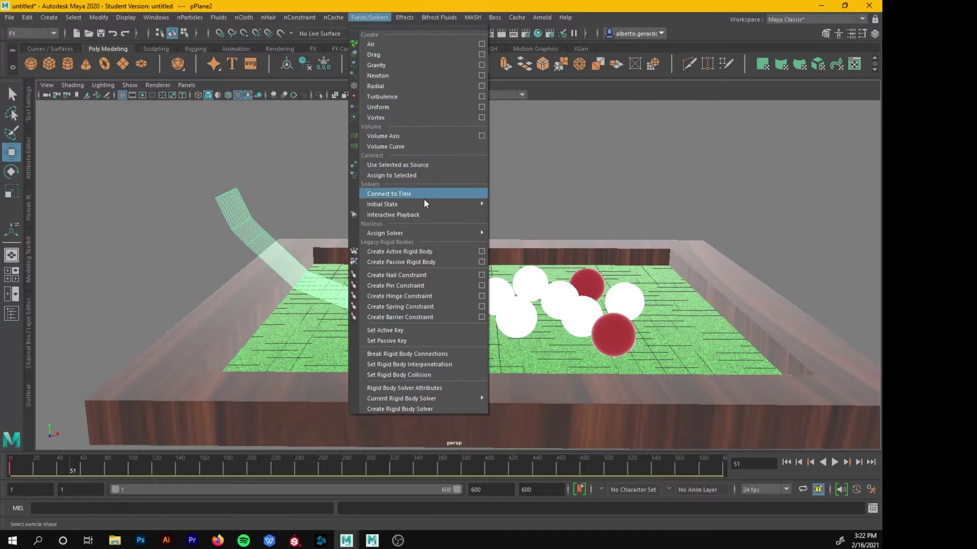
pyautogui.click(404, 261)
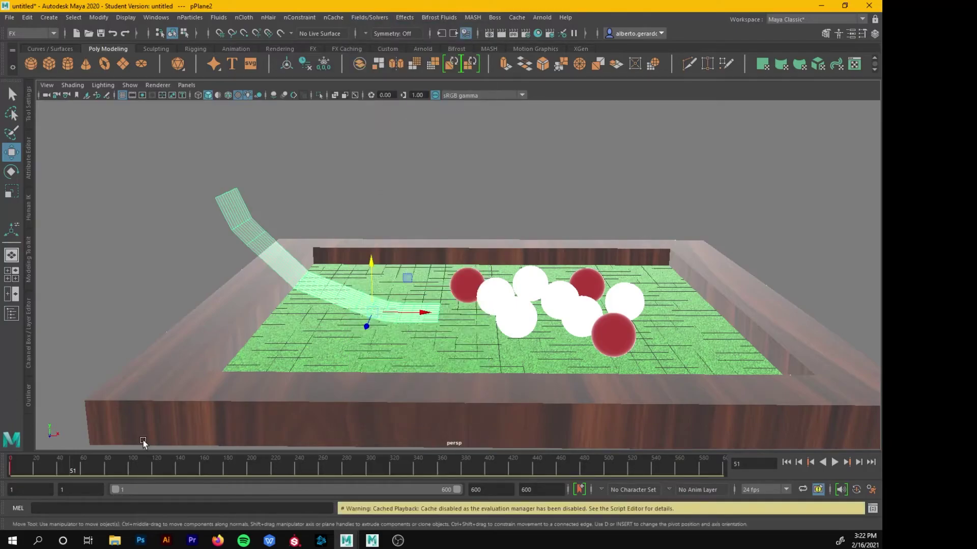
pyautogui.click(834, 462)
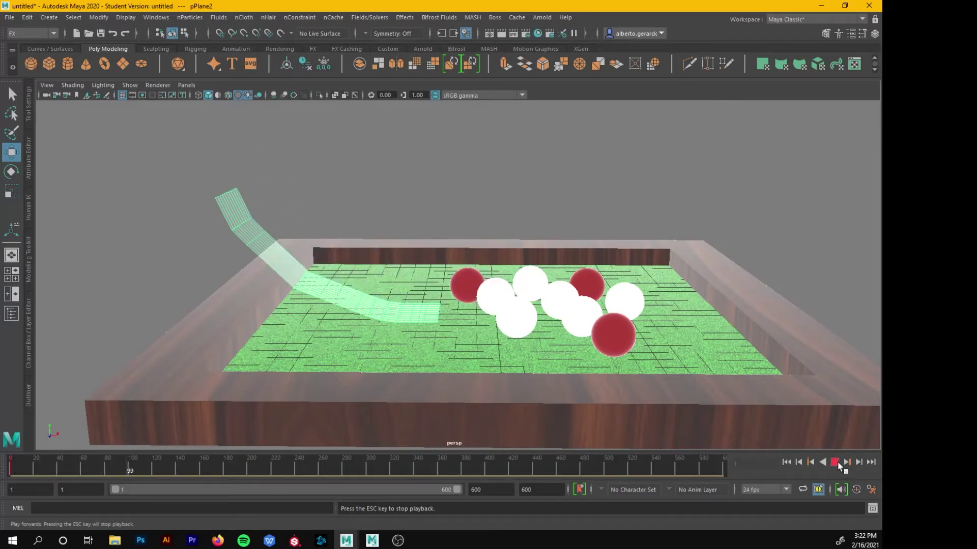
pyautogui.click(835, 462)
# Make the green board surface and the wooden frame passive rigid bodies
pyautogui.click(398, 184)
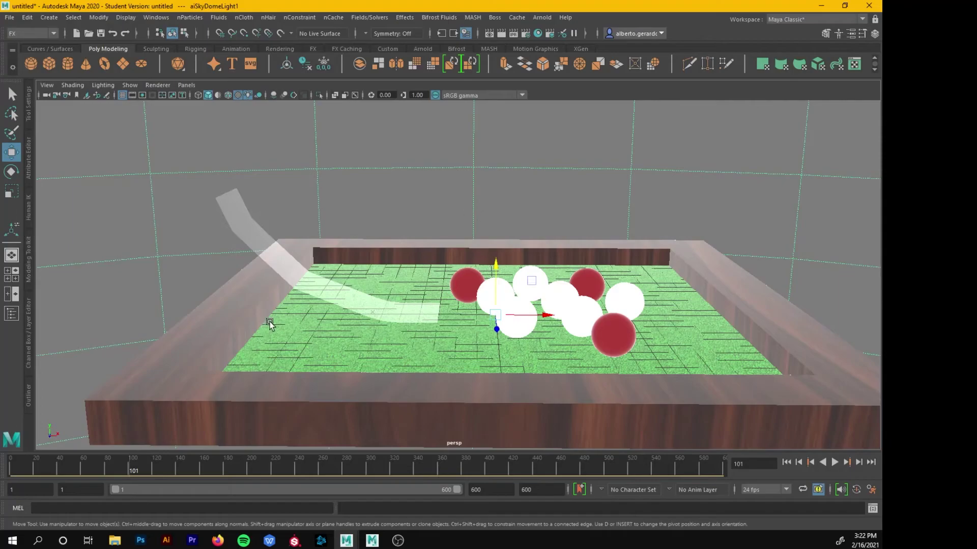
pyautogui.click(377, 345)
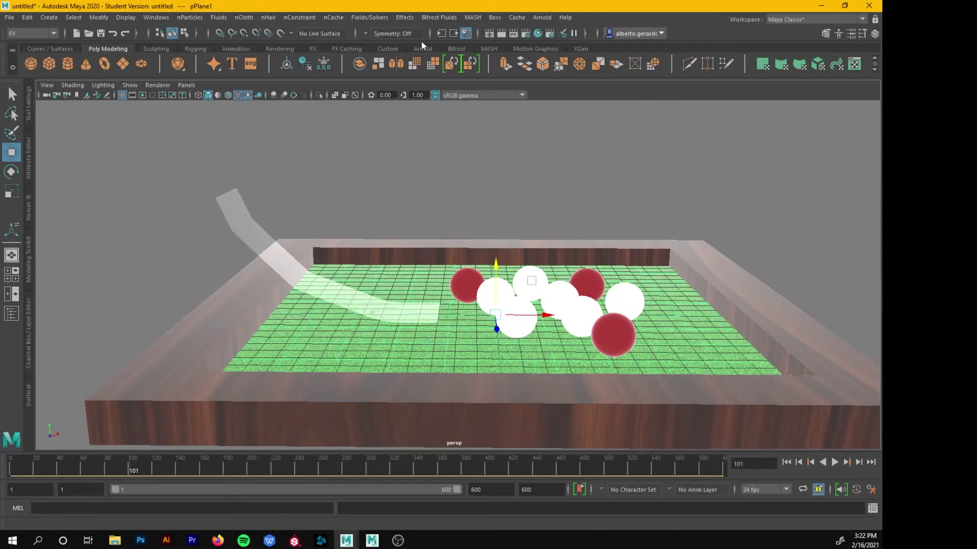
pyautogui.click(368, 18)
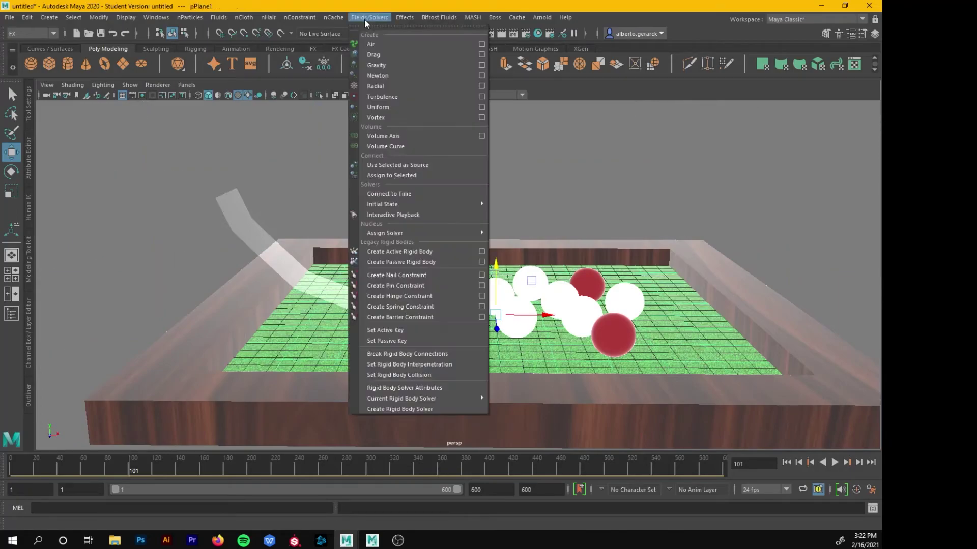
pyautogui.click(398, 262)
pyautogui.click(229, 297)
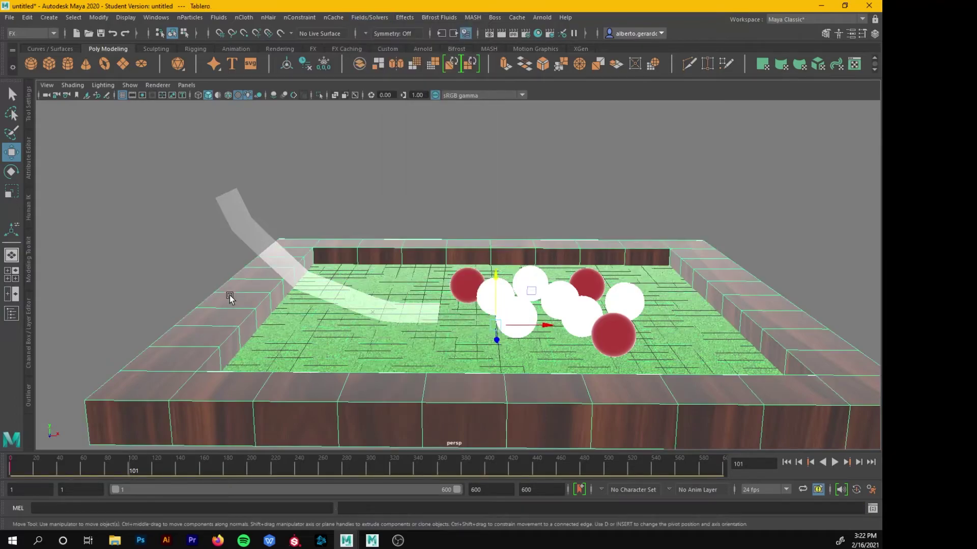
pyautogui.click(340, 17)
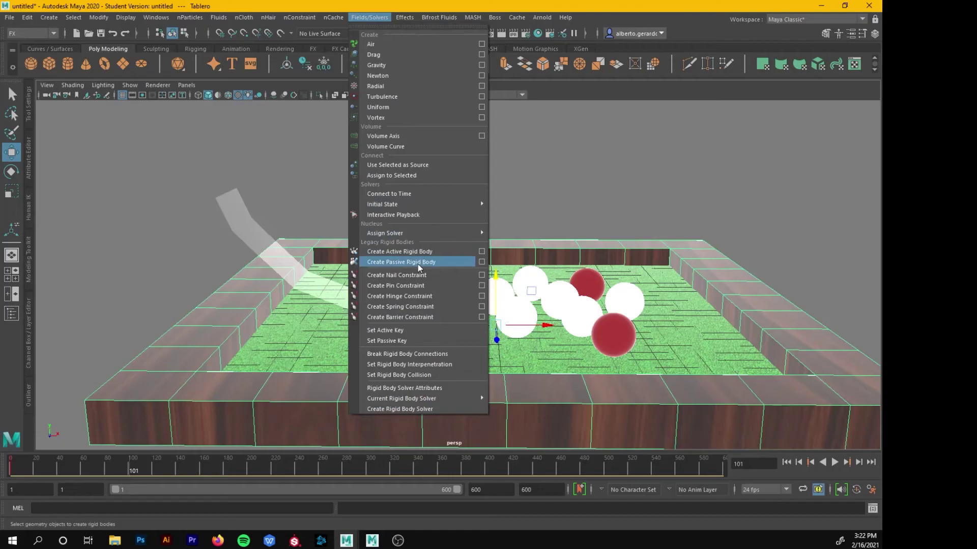
pyautogui.click(417, 262)
# Play the simulation from the start to check how the ball rolls down the ramp, and return to frame 1
pyautogui.click(834, 462)
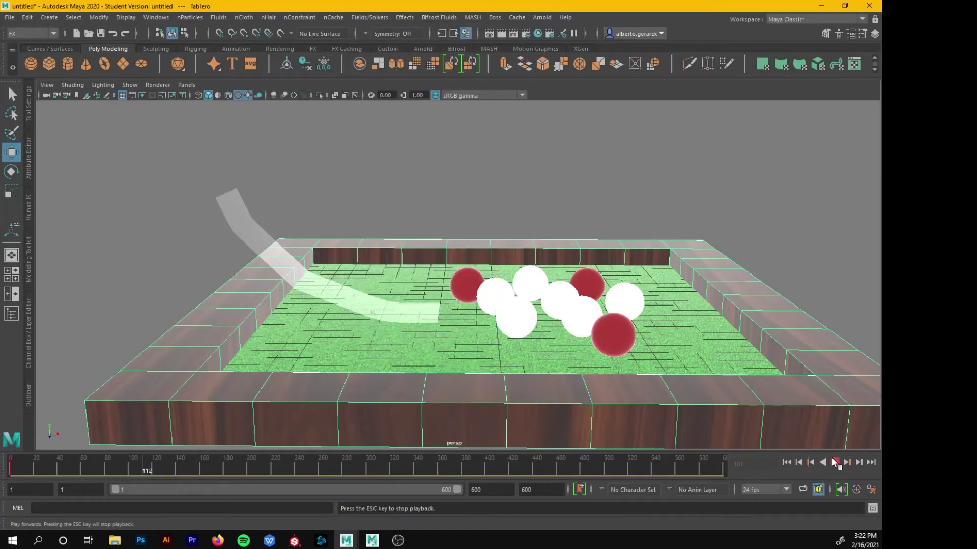
pyautogui.click(835, 462)
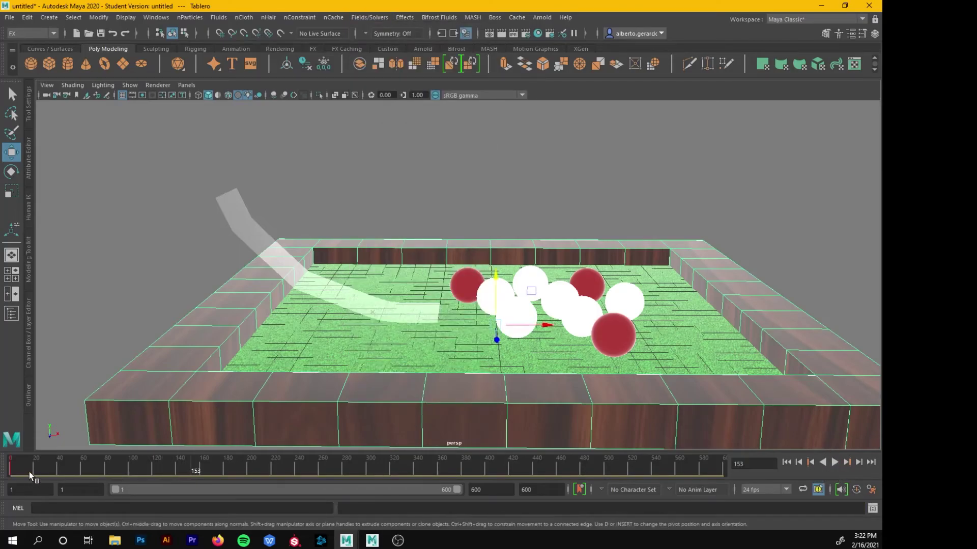
pyautogui.click(834, 462)
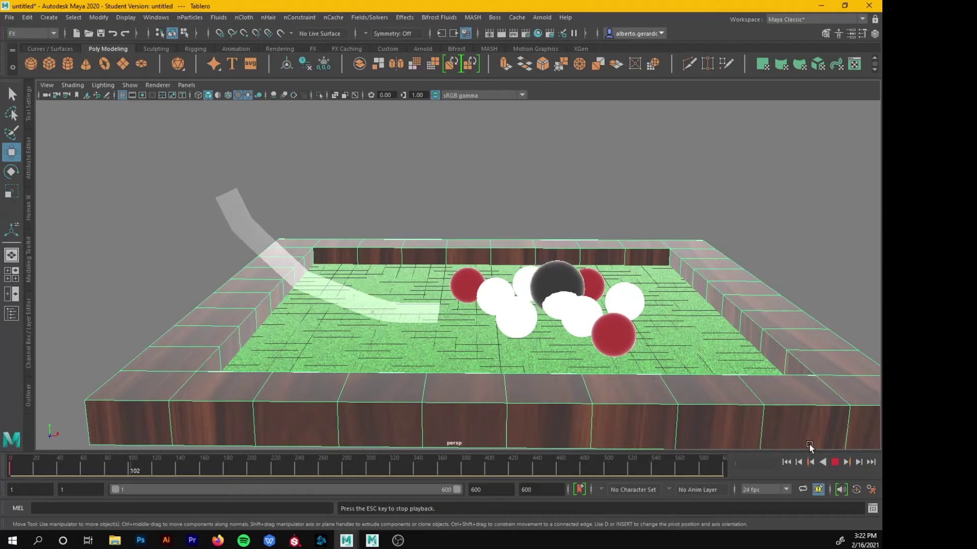
pyautogui.click(835, 463)
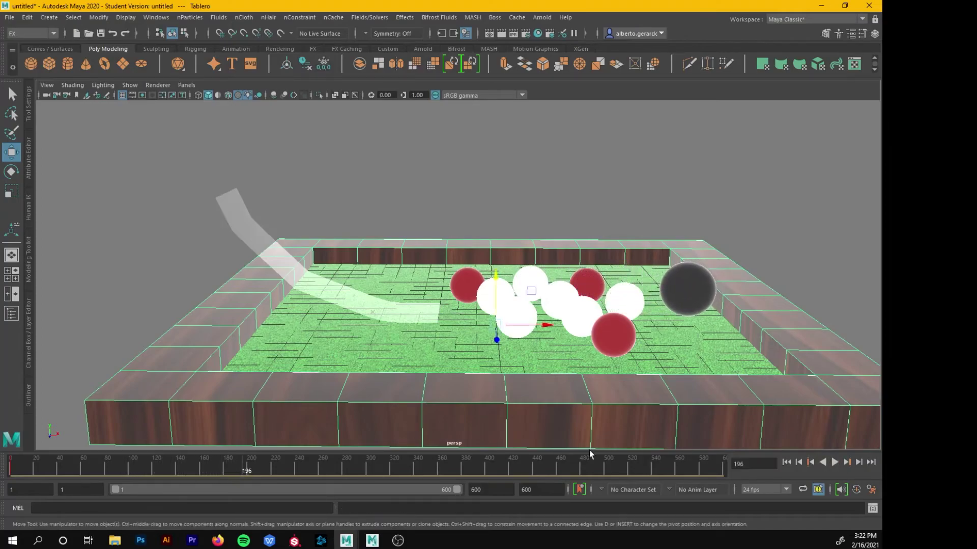
pyautogui.click(12, 469)
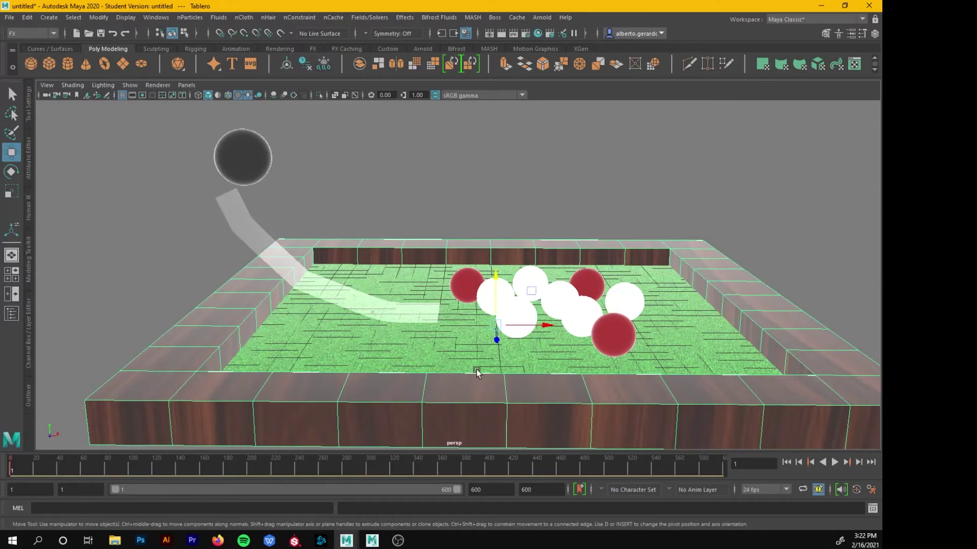
# Select the small spheres on the board together and make them active rigid bodies
pyautogui.click(590, 285)
pyautogui.keyDown('shift'); pyautogui.click(621, 309); pyautogui.keyUp('shift')
pyautogui.keyDown('shift'); pyautogui.click(609, 345); pyautogui.keyUp('shift')
pyautogui.keyDown('shift'); pyautogui.click(580, 320); pyautogui.keyUp('shift')
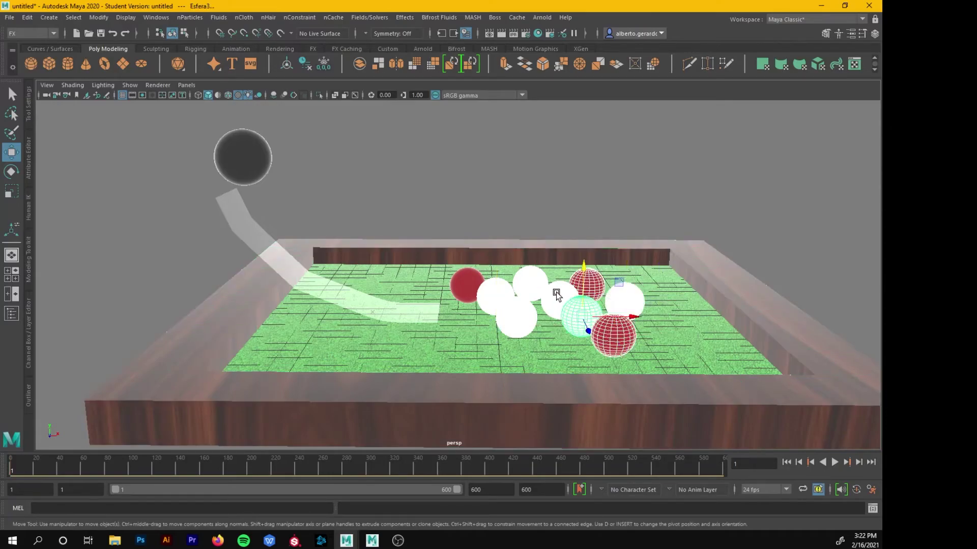
pyautogui.click(496, 295)
pyautogui.click(534, 280)
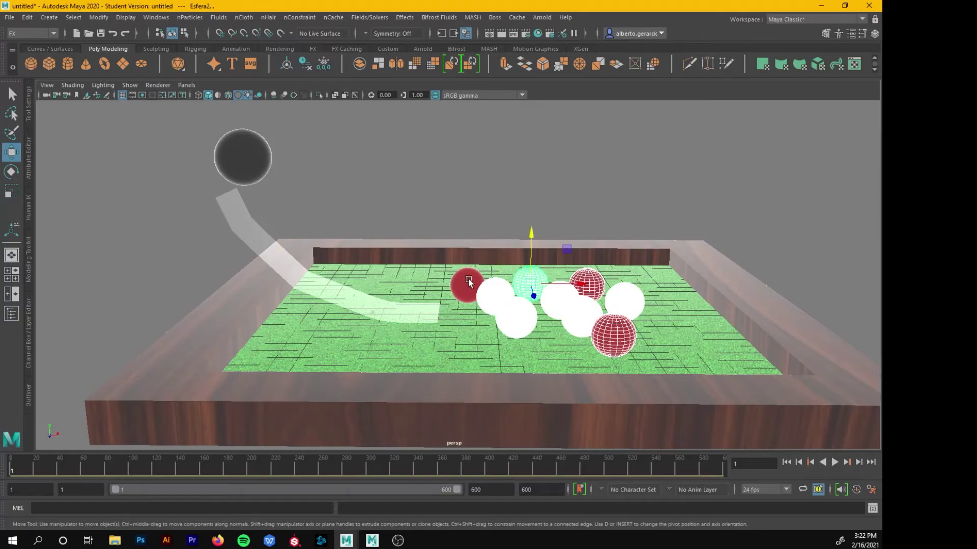
pyautogui.click(467, 285)
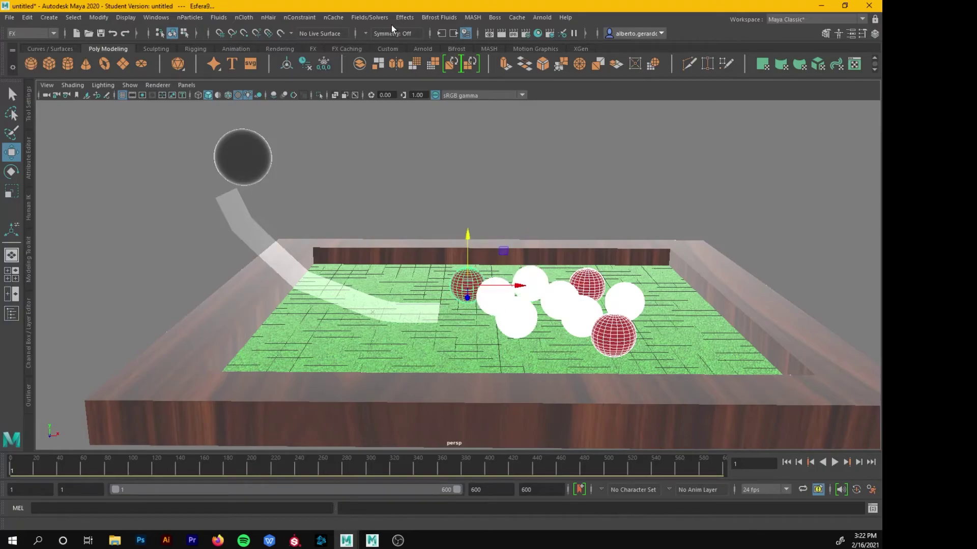
pyautogui.click(380, 19)
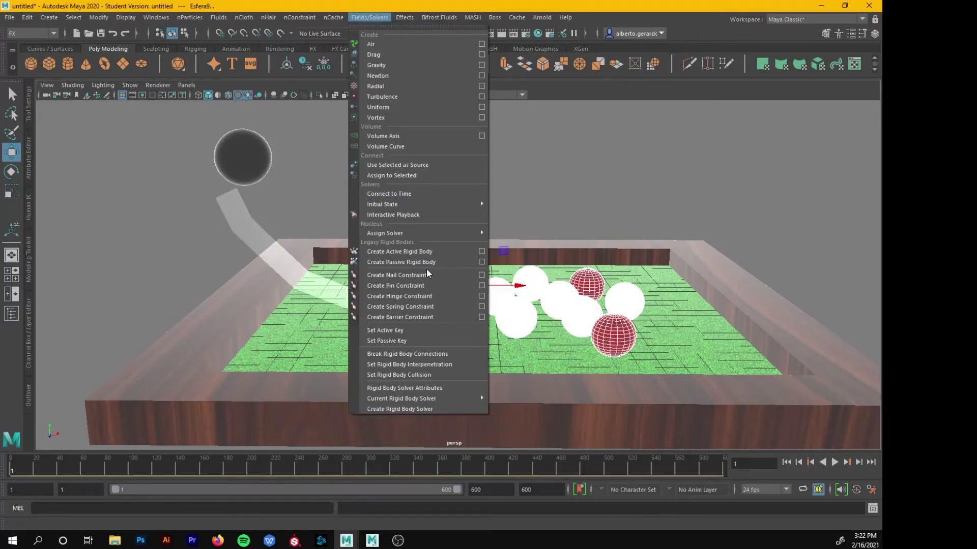
pyautogui.click(407, 251)
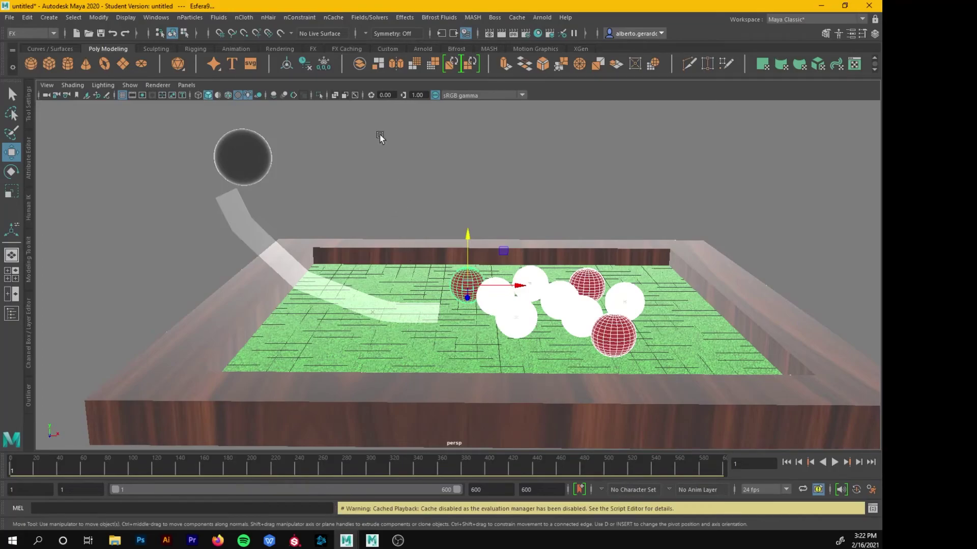
# Play the simulation to check the collision between the black ball and the small spheres, and return to frame 1
pyautogui.click(834, 462)
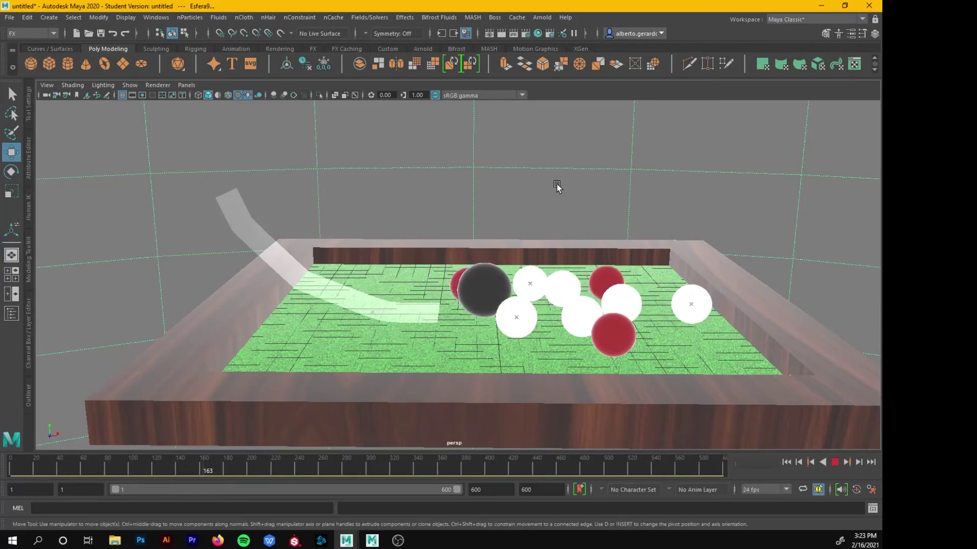
pyautogui.click(836, 463)
pyautogui.click(12, 471)
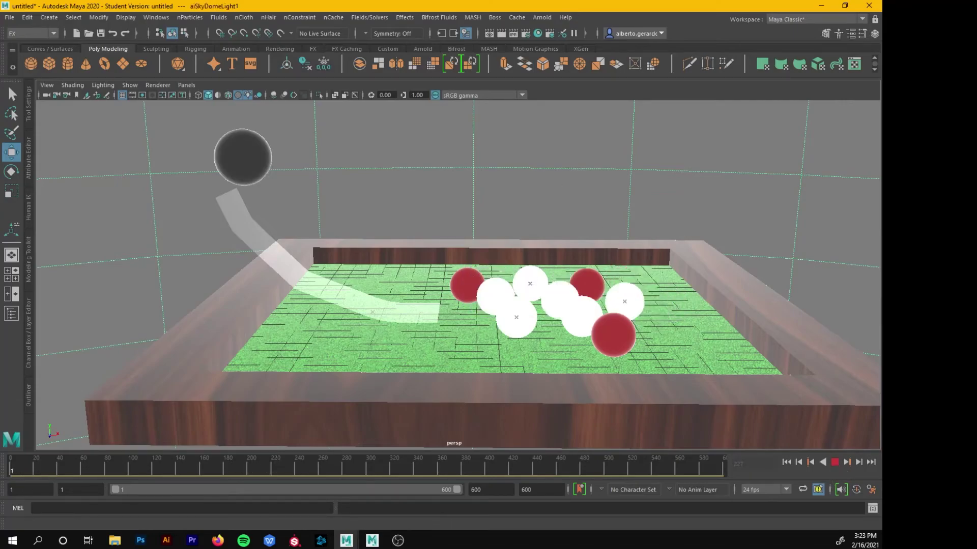
# Scale the black ball uniformly to about twice its size and raise it slightly above the top of the ramp
pyautogui.click(232, 150)
pyautogui.press('r')
pyautogui.moveTo(243, 157); pyautogui.dragTo(305, 159)
pyautogui.press('w')
pyautogui.moveTo(244, 110); pyautogui.dragTo(249, 94)
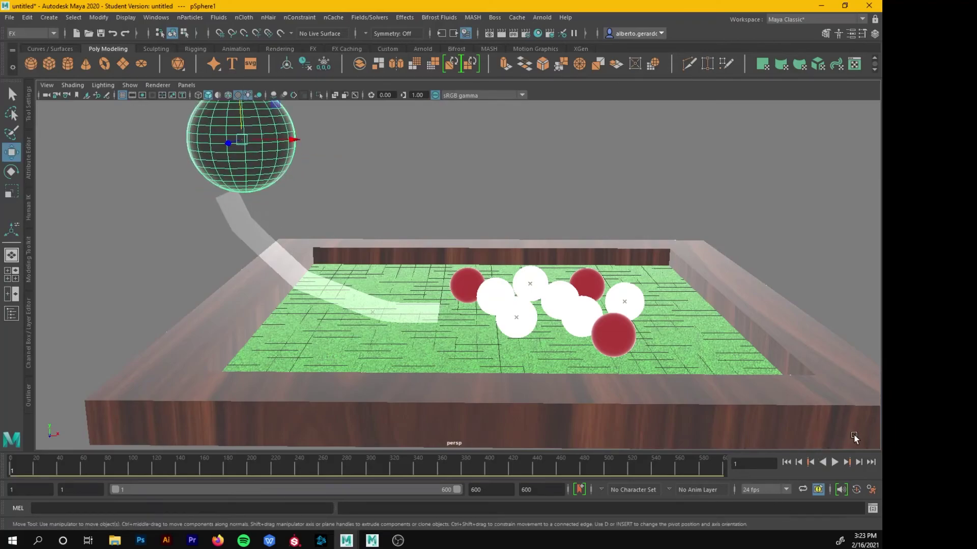
# Play the simulation to check how the enlarged black ball rolls down the ramp and hits the small spheres
pyautogui.click(834, 462)
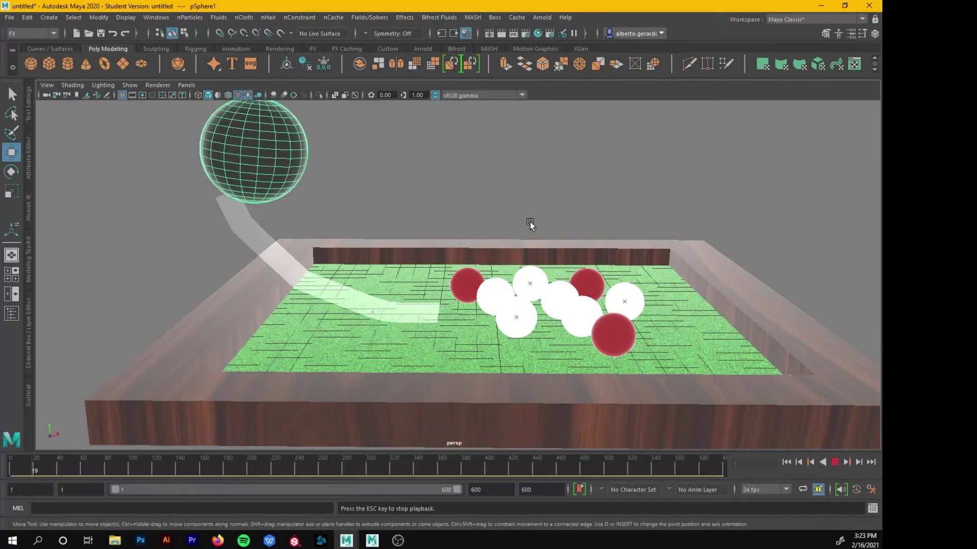
pyautogui.click(535, 207)
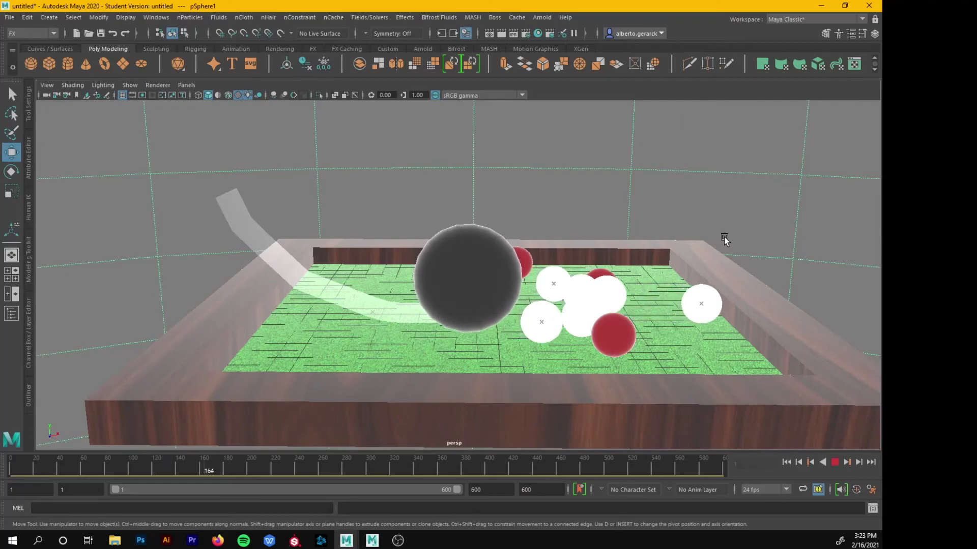
pyautogui.click(835, 462)
pyautogui.click(834, 463)
pyautogui.click(835, 462)
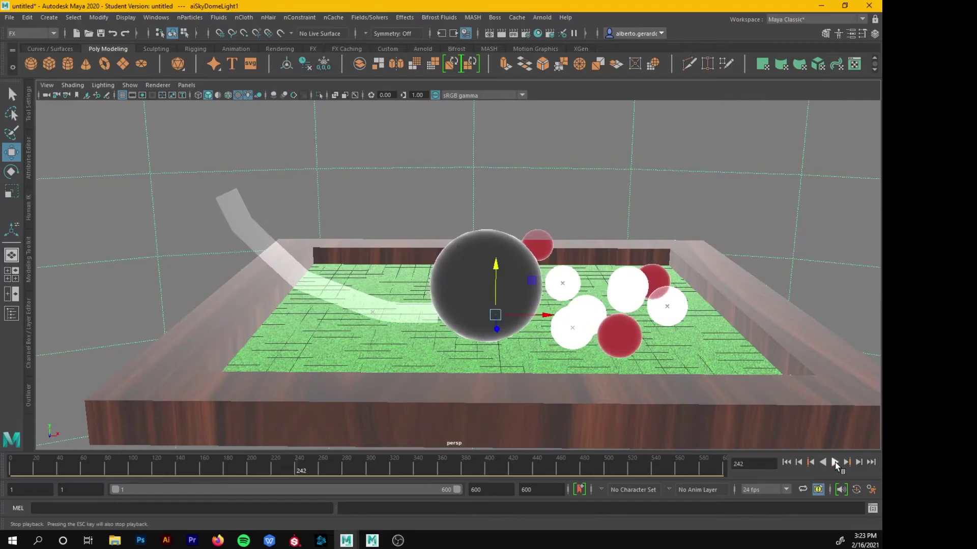
pyautogui.hotkey('alt', 'v')
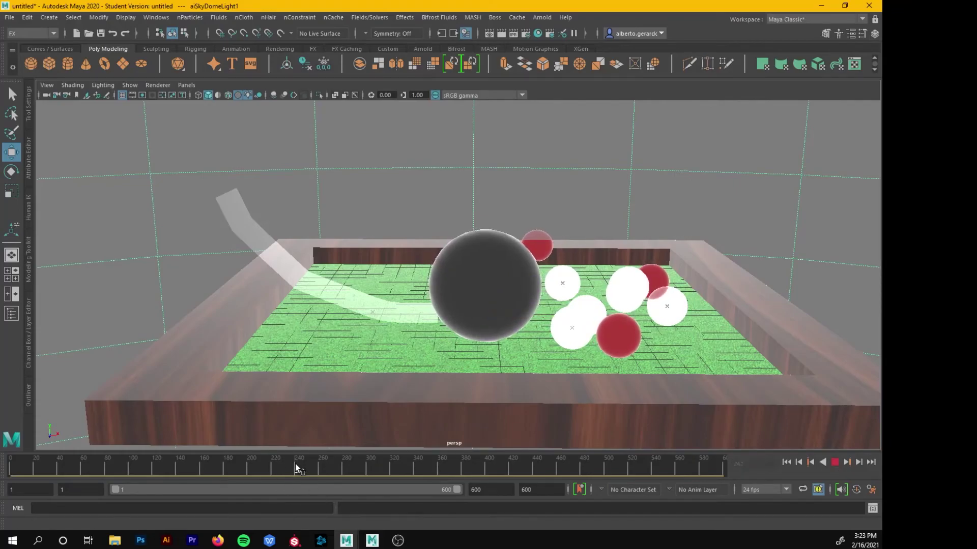
# Go to frame 240 and set the end time of the animation to 240
pyautogui.click(296, 464)
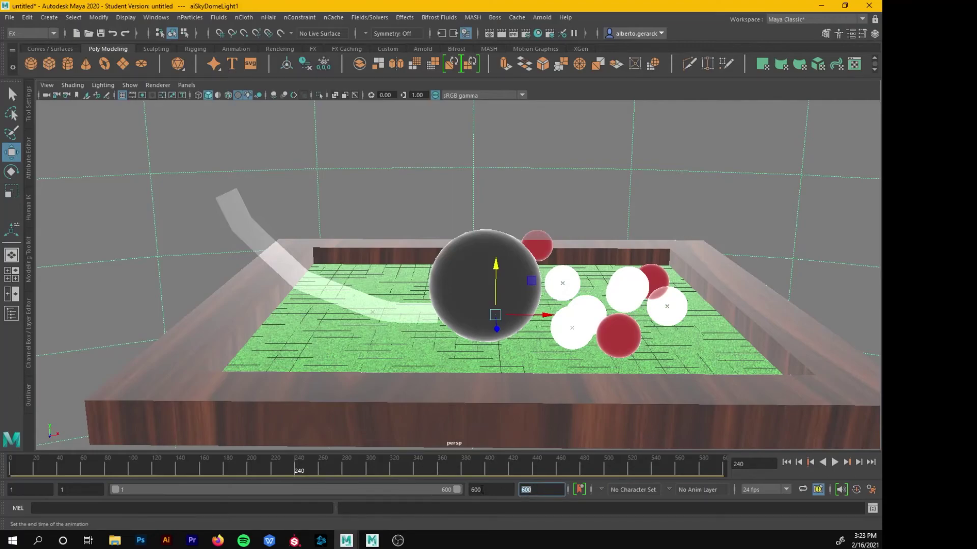
pyautogui.write('240')
pyautogui.press('Return')
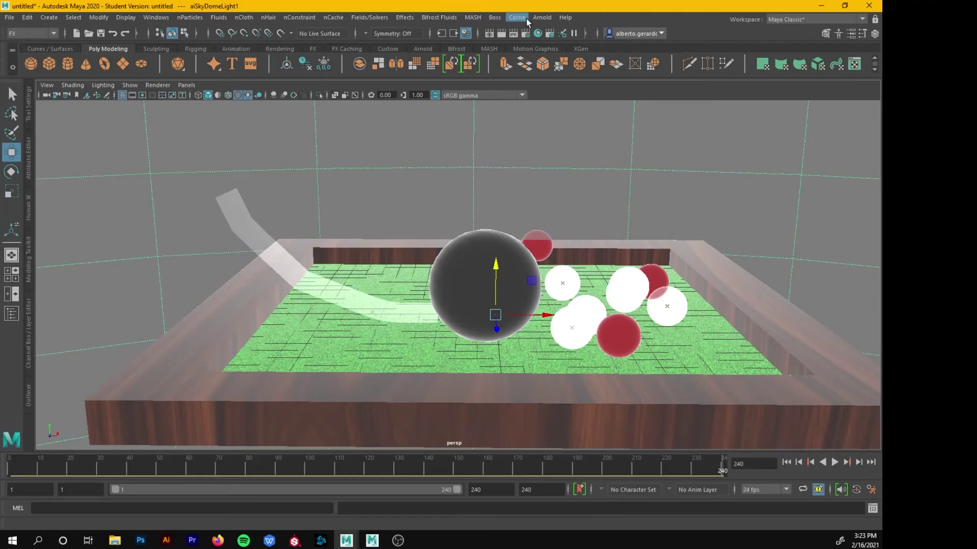
# Render frame 240 with Arnold to check the materials and the collision, and close the render window
pyautogui.click(542, 17)
pyautogui.click(551, 39)
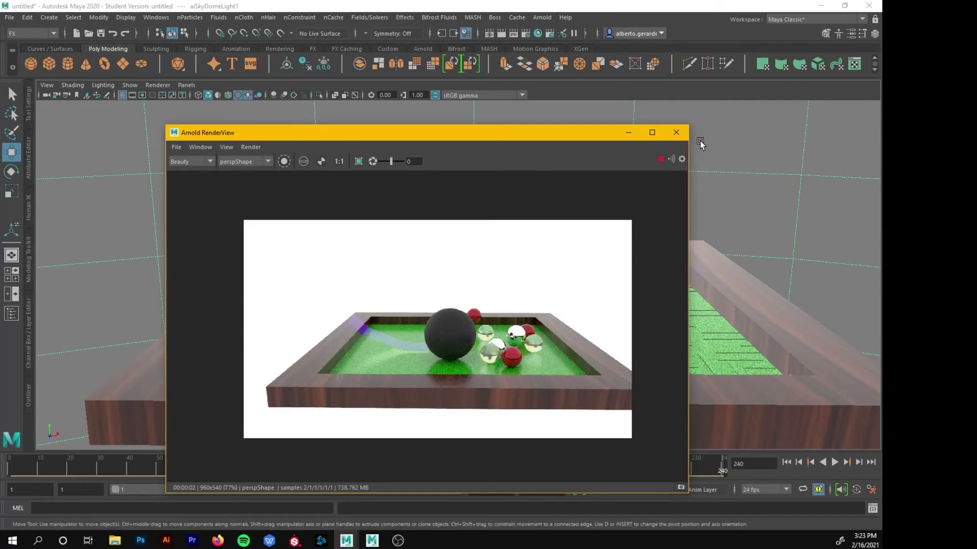
pyautogui.click(676, 133)
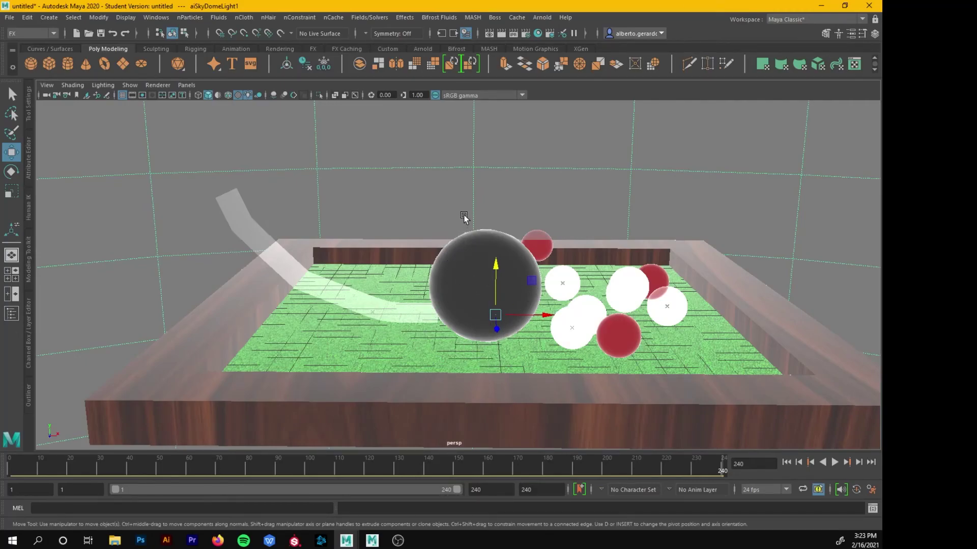
# Examine the render settings for Arnold sampling, file output, renderable camera and image size, and close them without changes
pyautogui.click(527, 35)
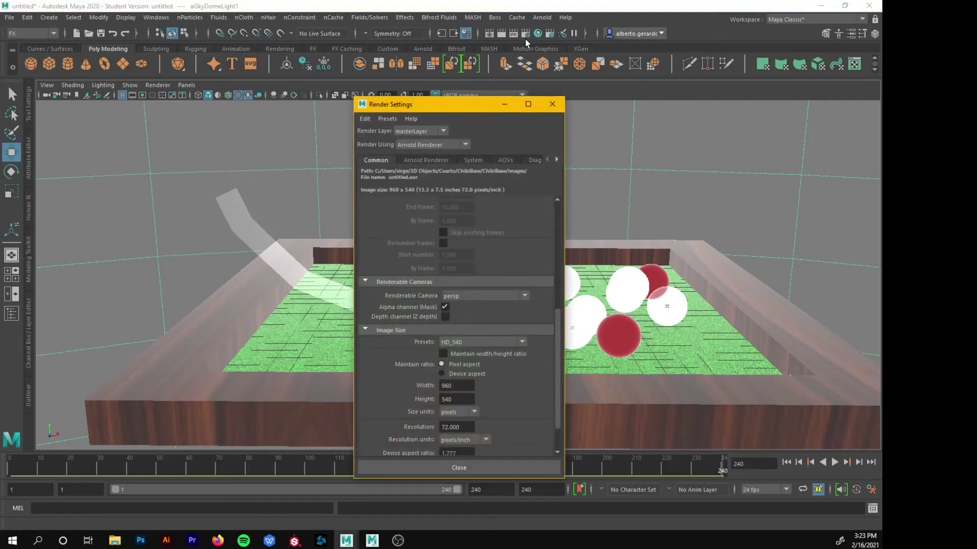
pyautogui.moveTo(425, 105); pyautogui.dragTo(331, 73)
pyautogui.click(337, 127)
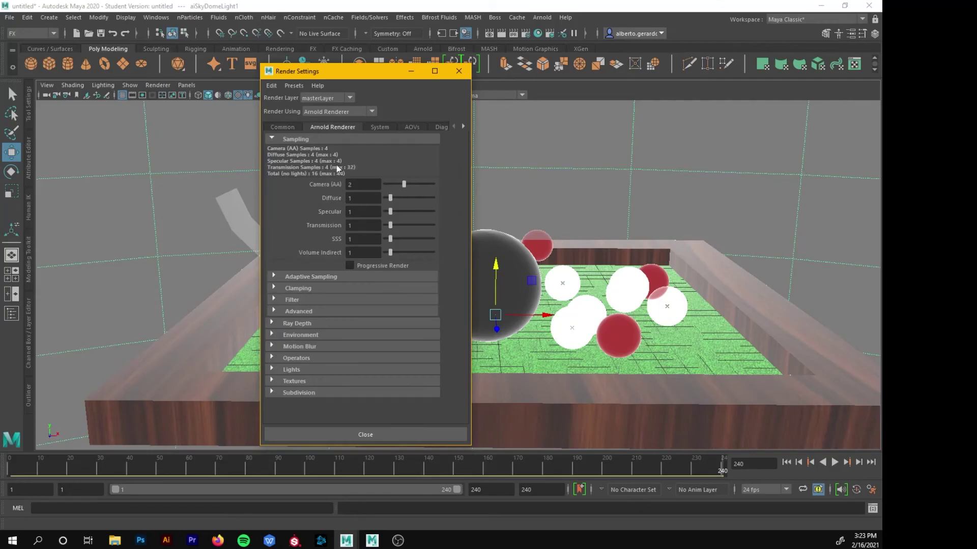
pyautogui.click(279, 126)
pyautogui.click(332, 126)
pyautogui.click(294, 127)
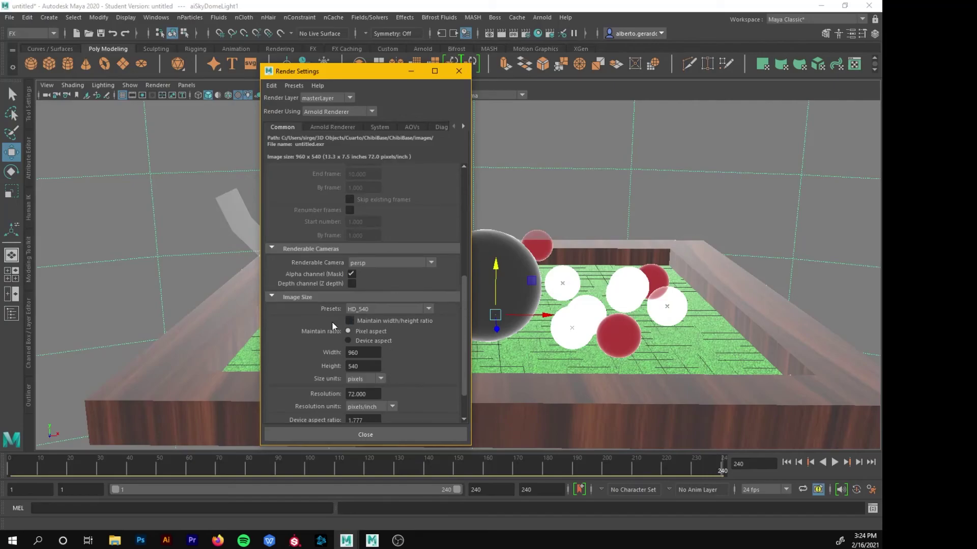
pyautogui.scroll(5, 466, 327)
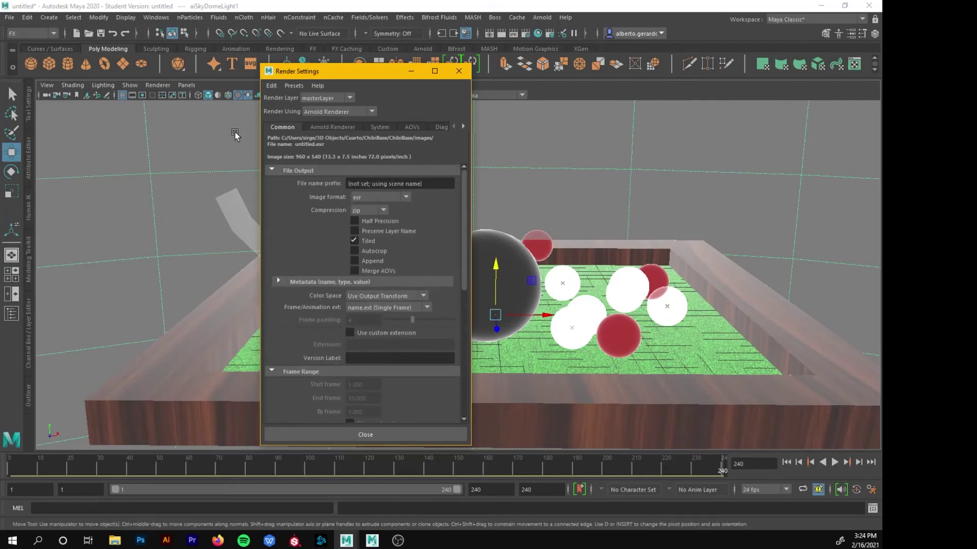
pyautogui.moveTo(465, 236); pyautogui.dragTo(449, 370)
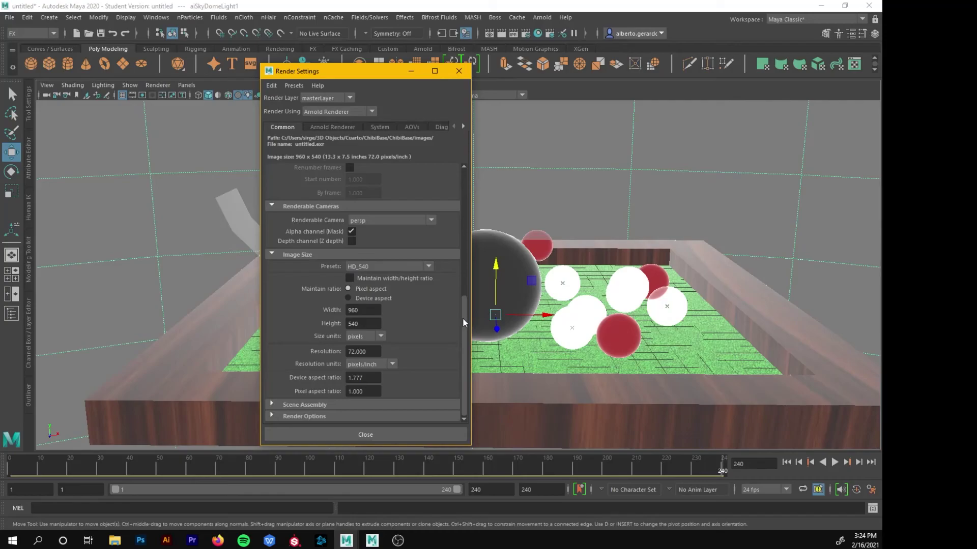
pyautogui.moveTo(462, 322); pyautogui.dragTo(481, 174)
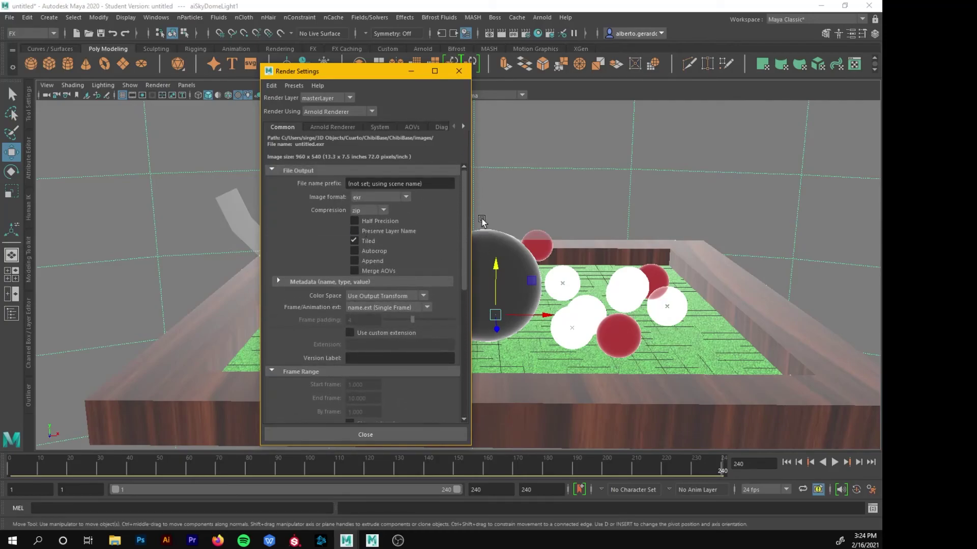
pyautogui.moveTo(371, 69); pyautogui.dragTo(312, 80)
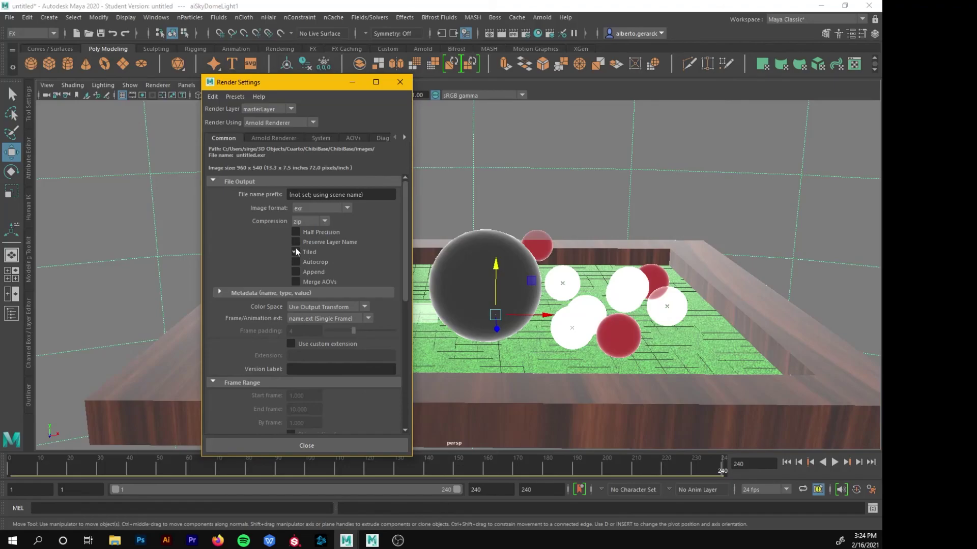
pyautogui.moveTo(336, 84); pyautogui.dragTo(248, 85)
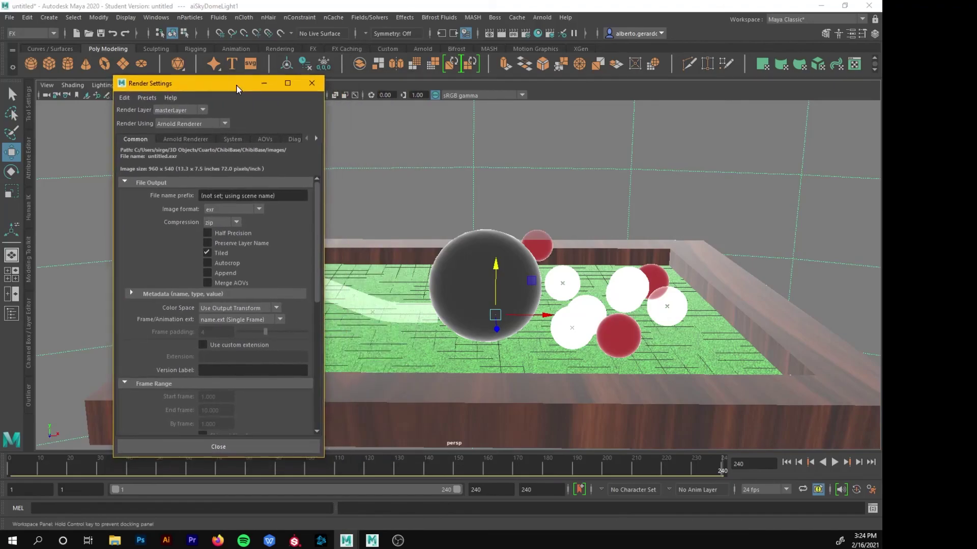
pyautogui.click(310, 83)
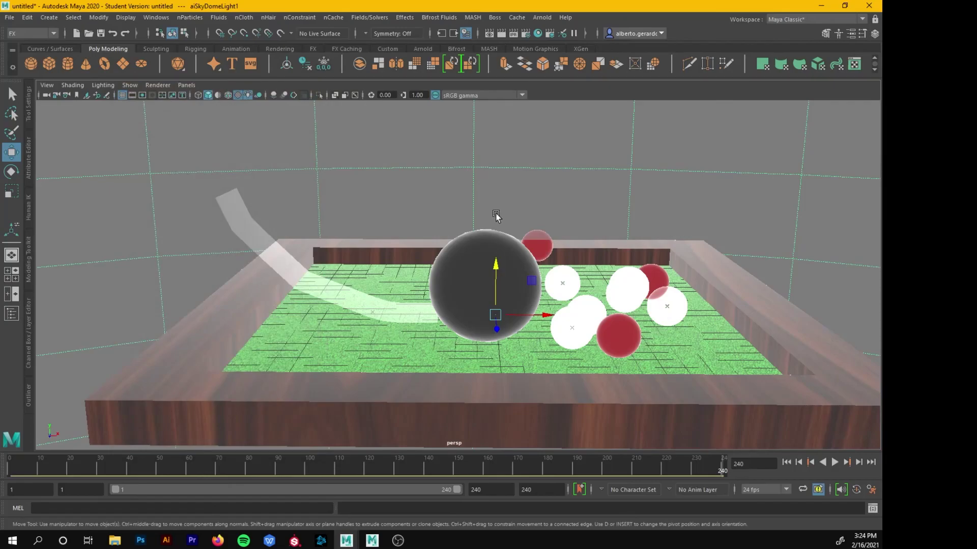
# Render the perspective view in Arnold once more to review the final image, and close the render window
pyautogui.click(542, 17)
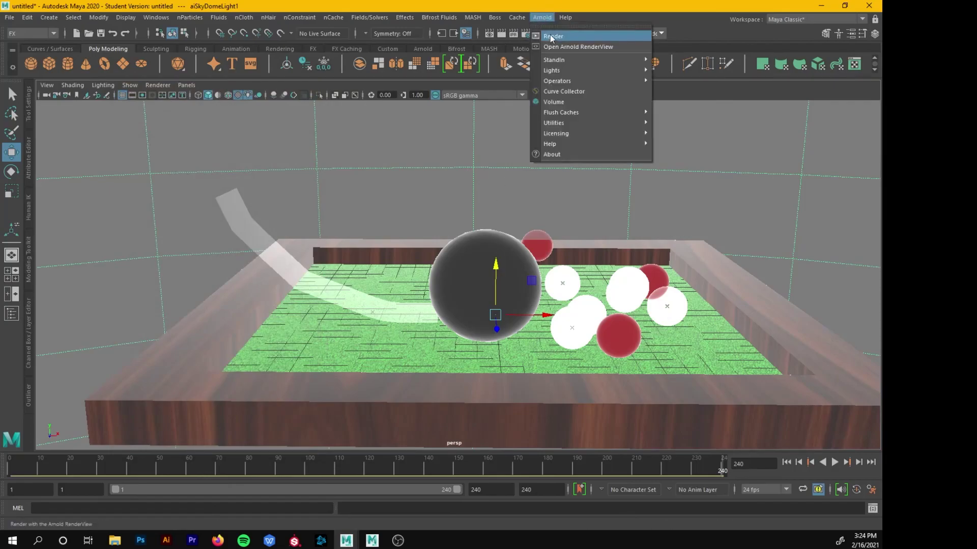
pyautogui.click(552, 36)
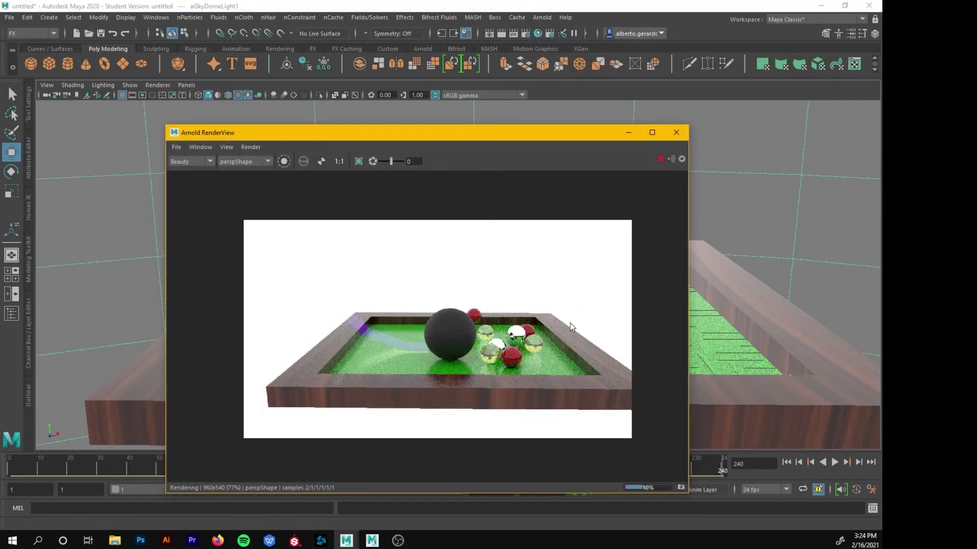
pyautogui.click(677, 134)
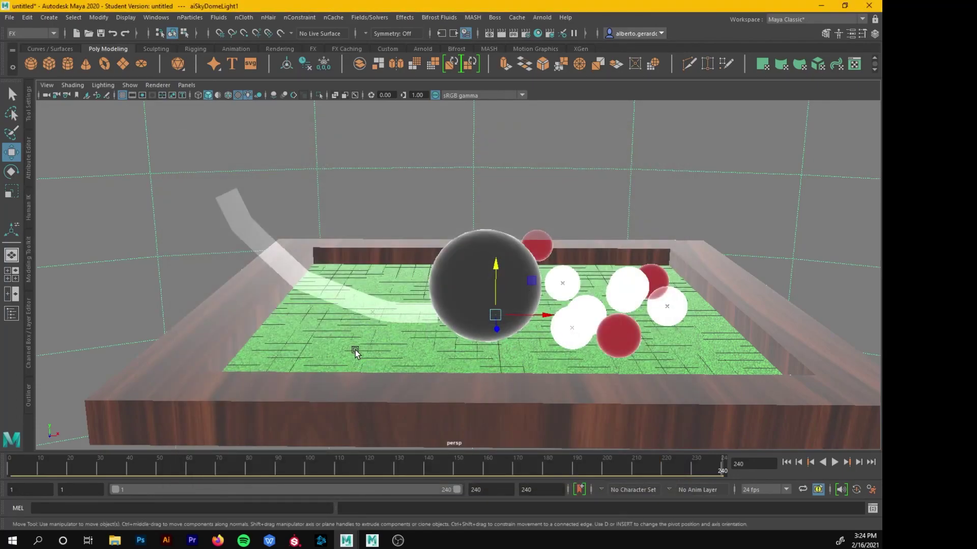